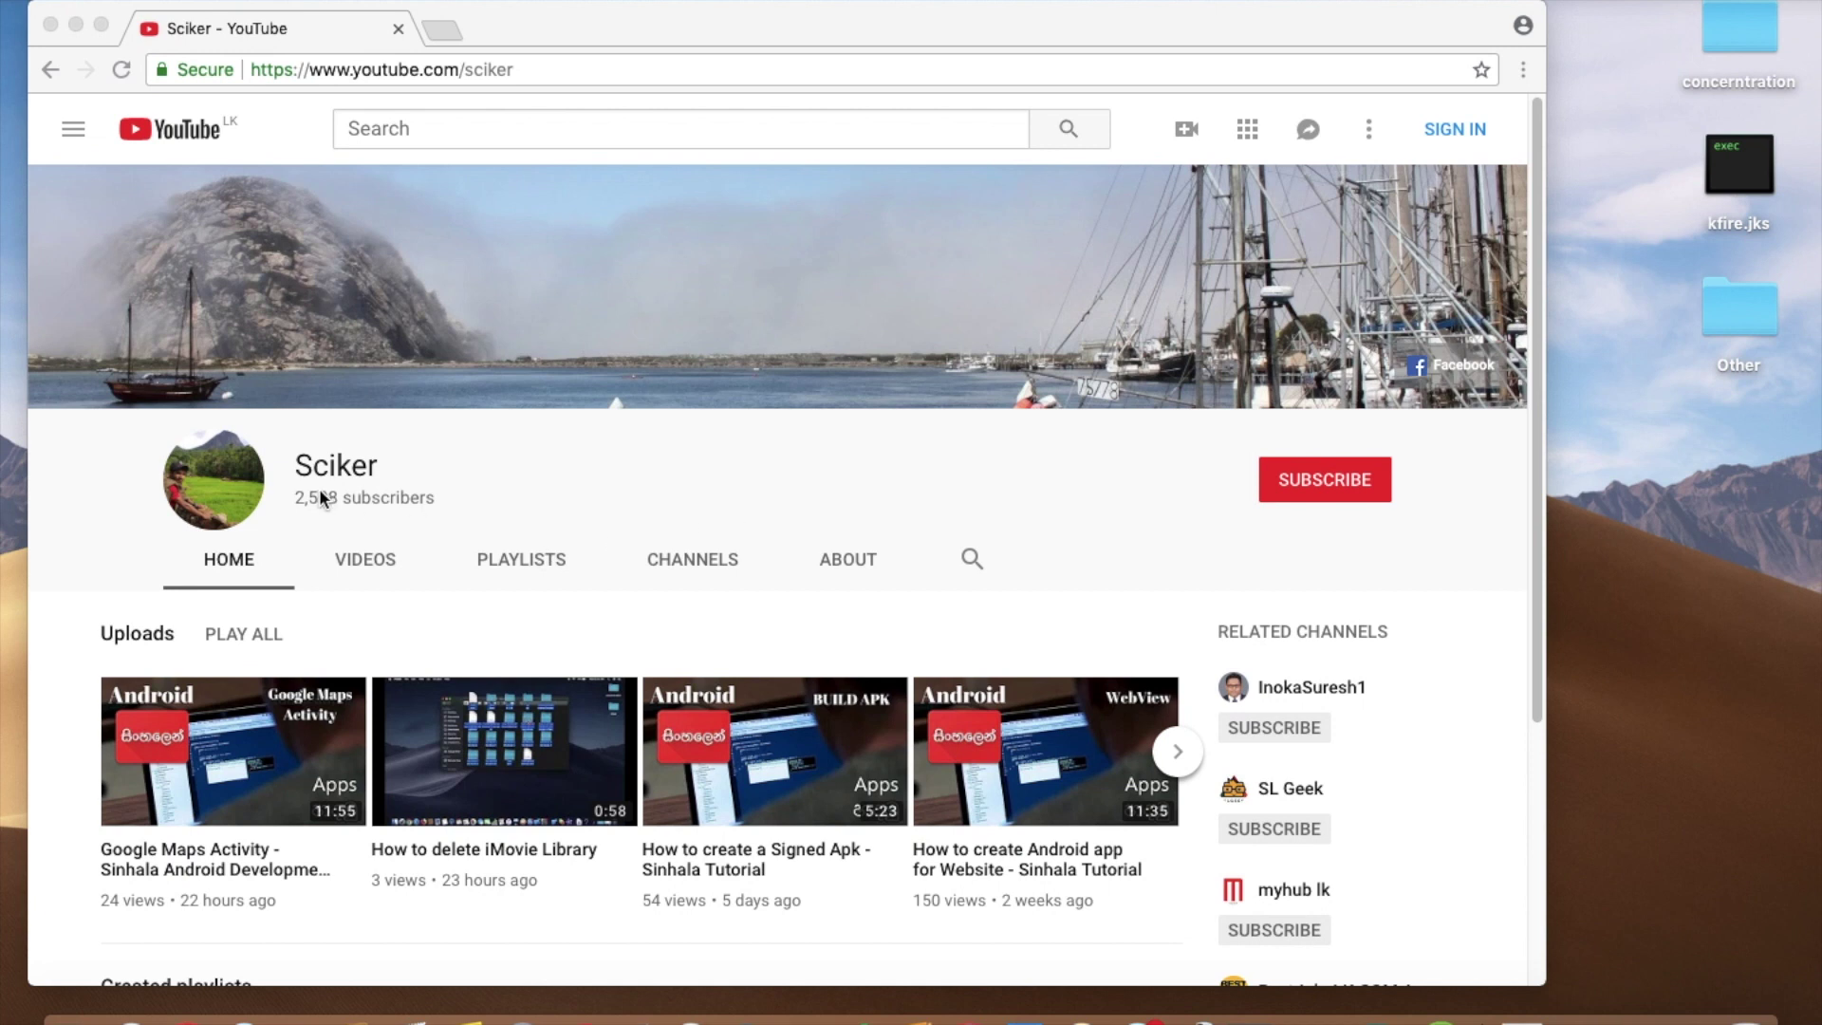
# Step: Browse the Sciker channel's playlists, play the Android Sinhala playlist, then return to the channel
pyautogui.click(569, 70)
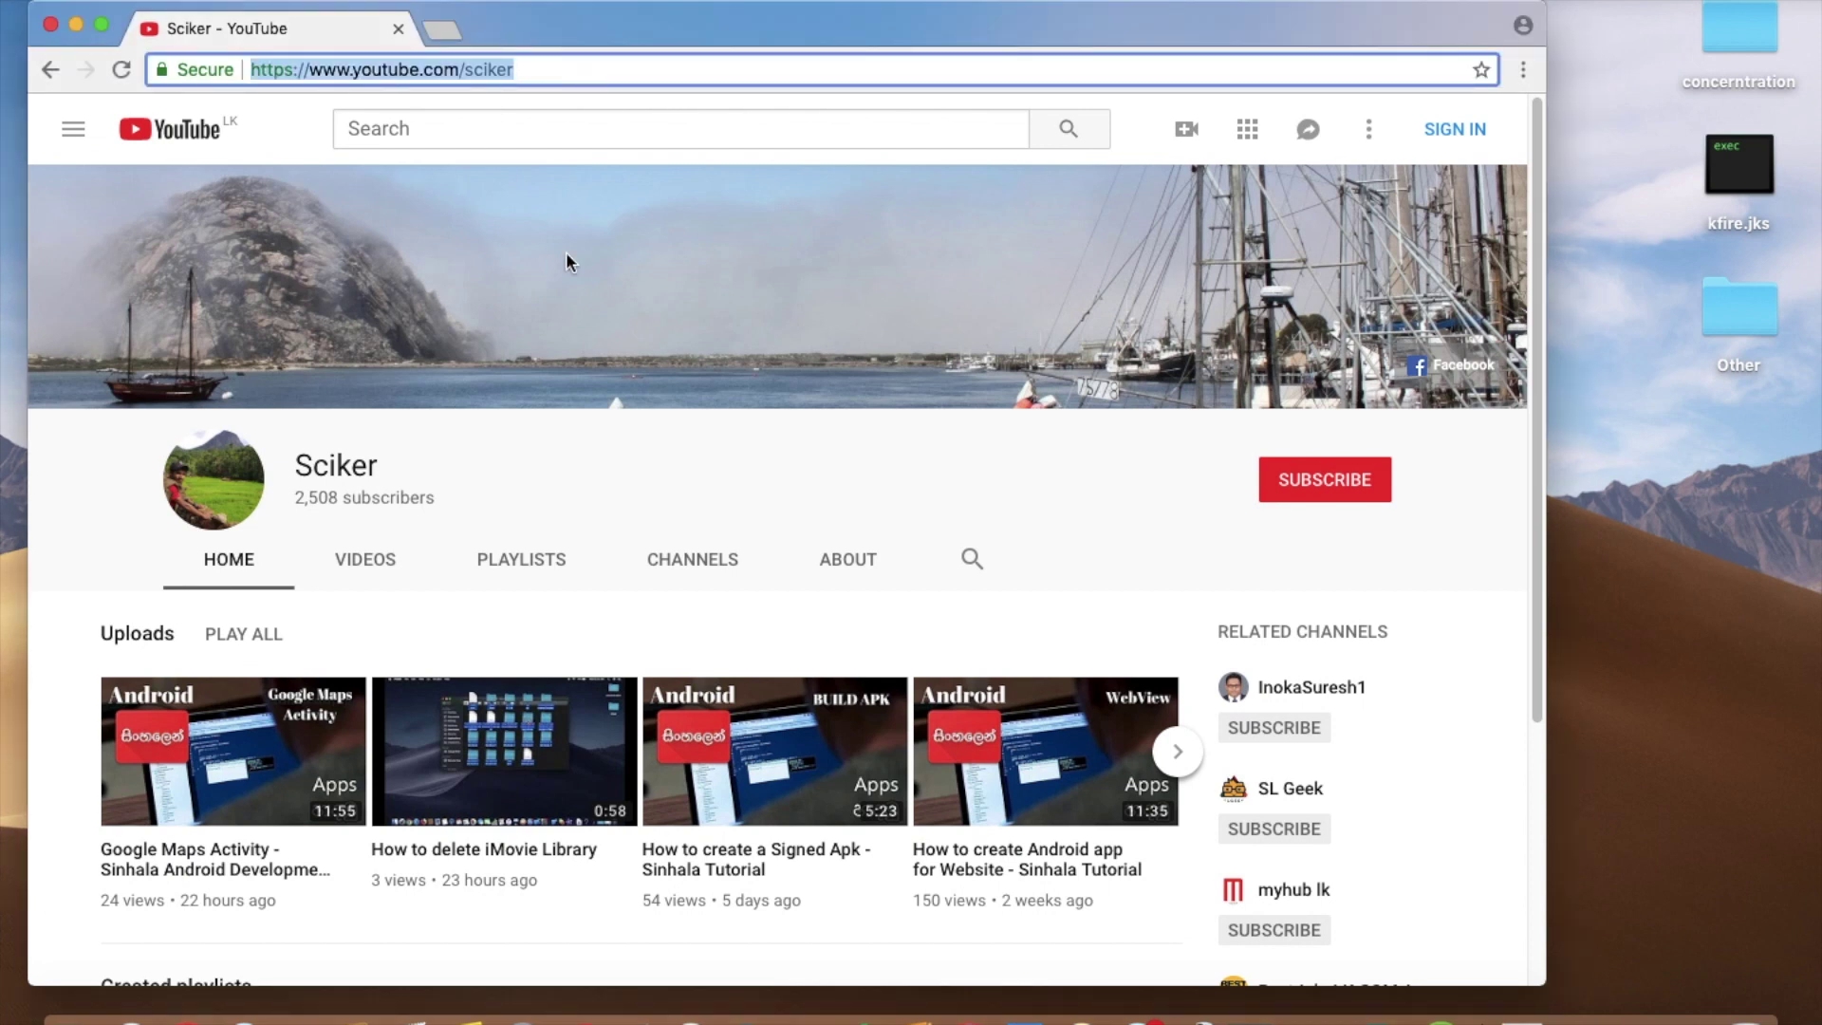
pyautogui.click(548, 444)
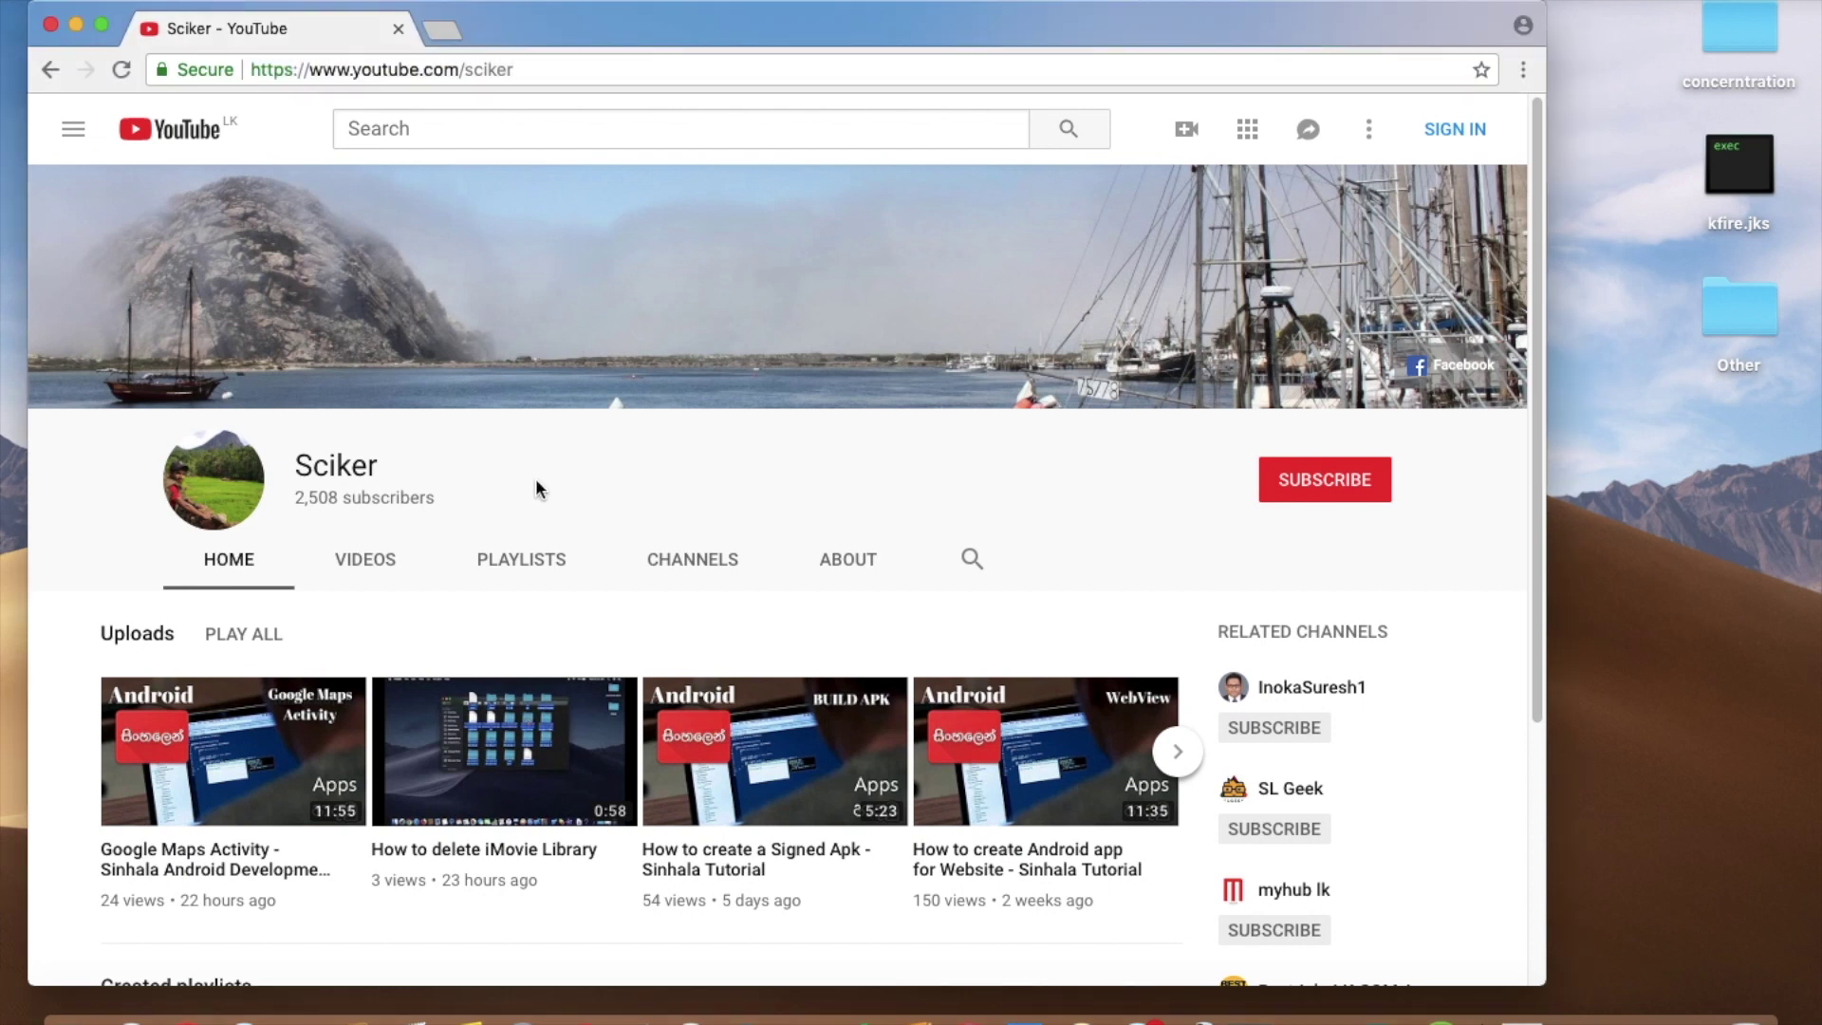
pyautogui.click(562, 567)
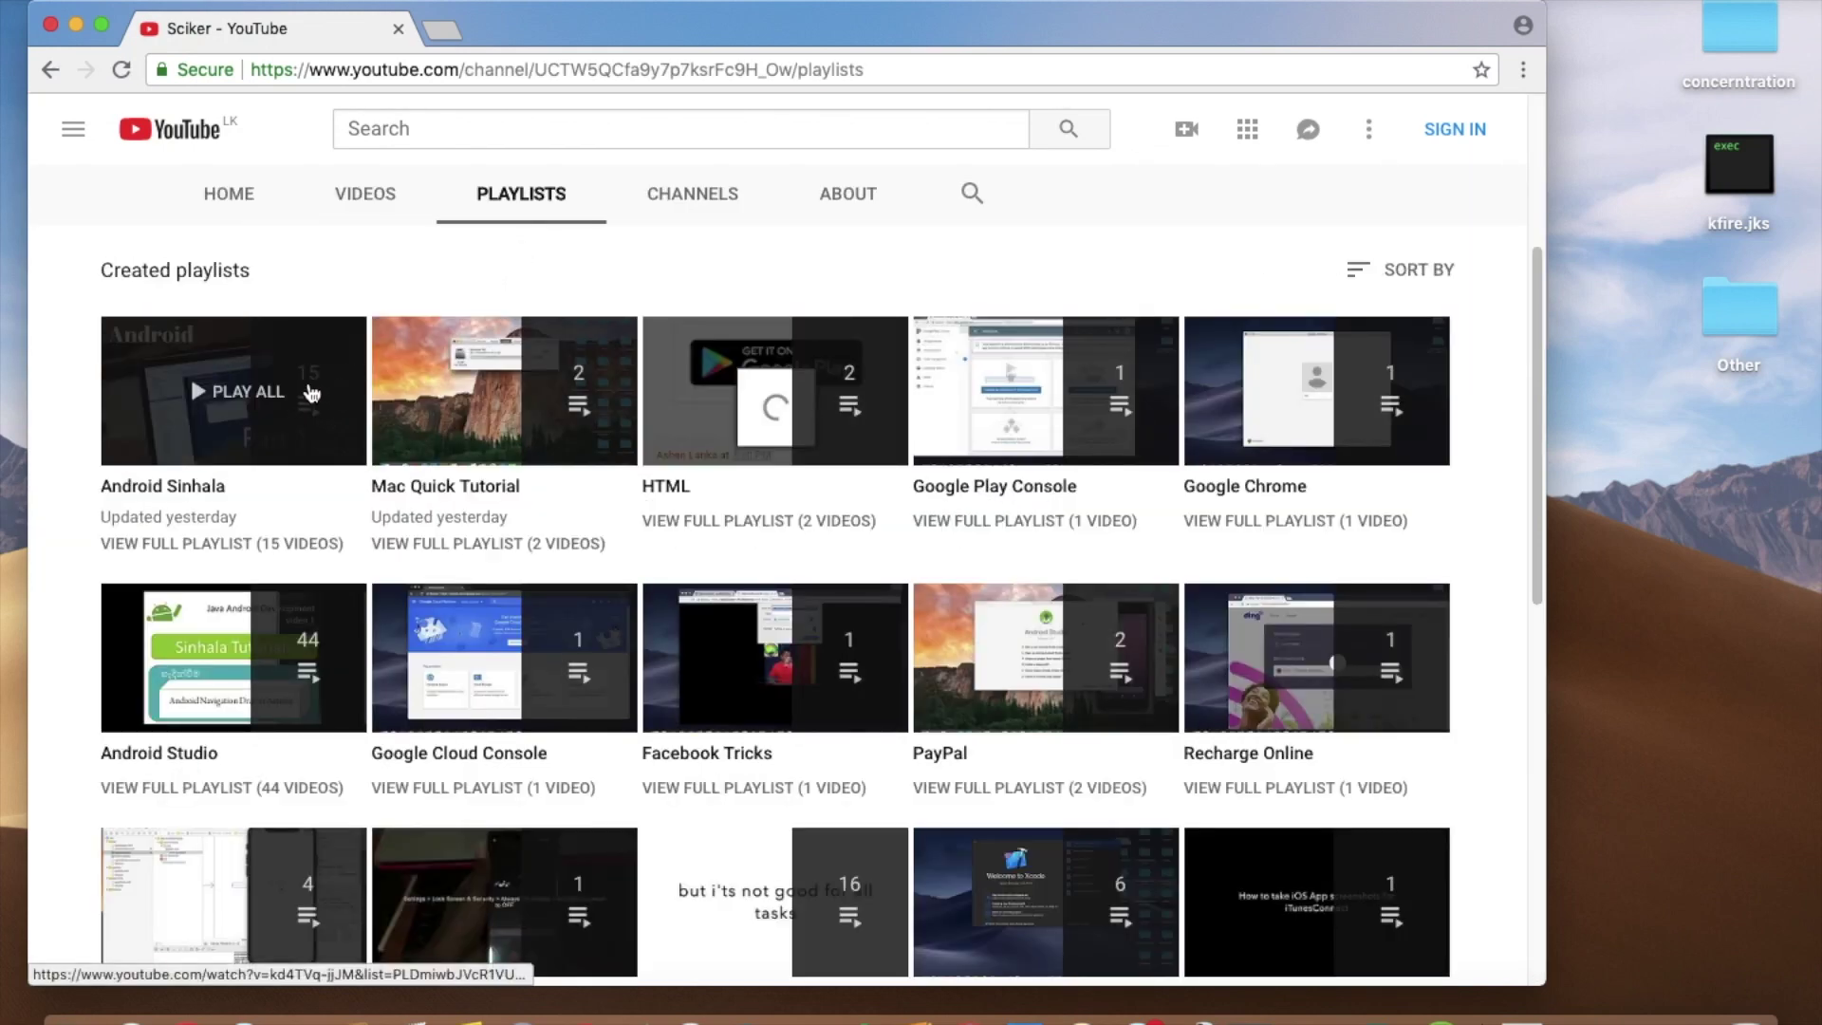
pyautogui.click(300, 385)
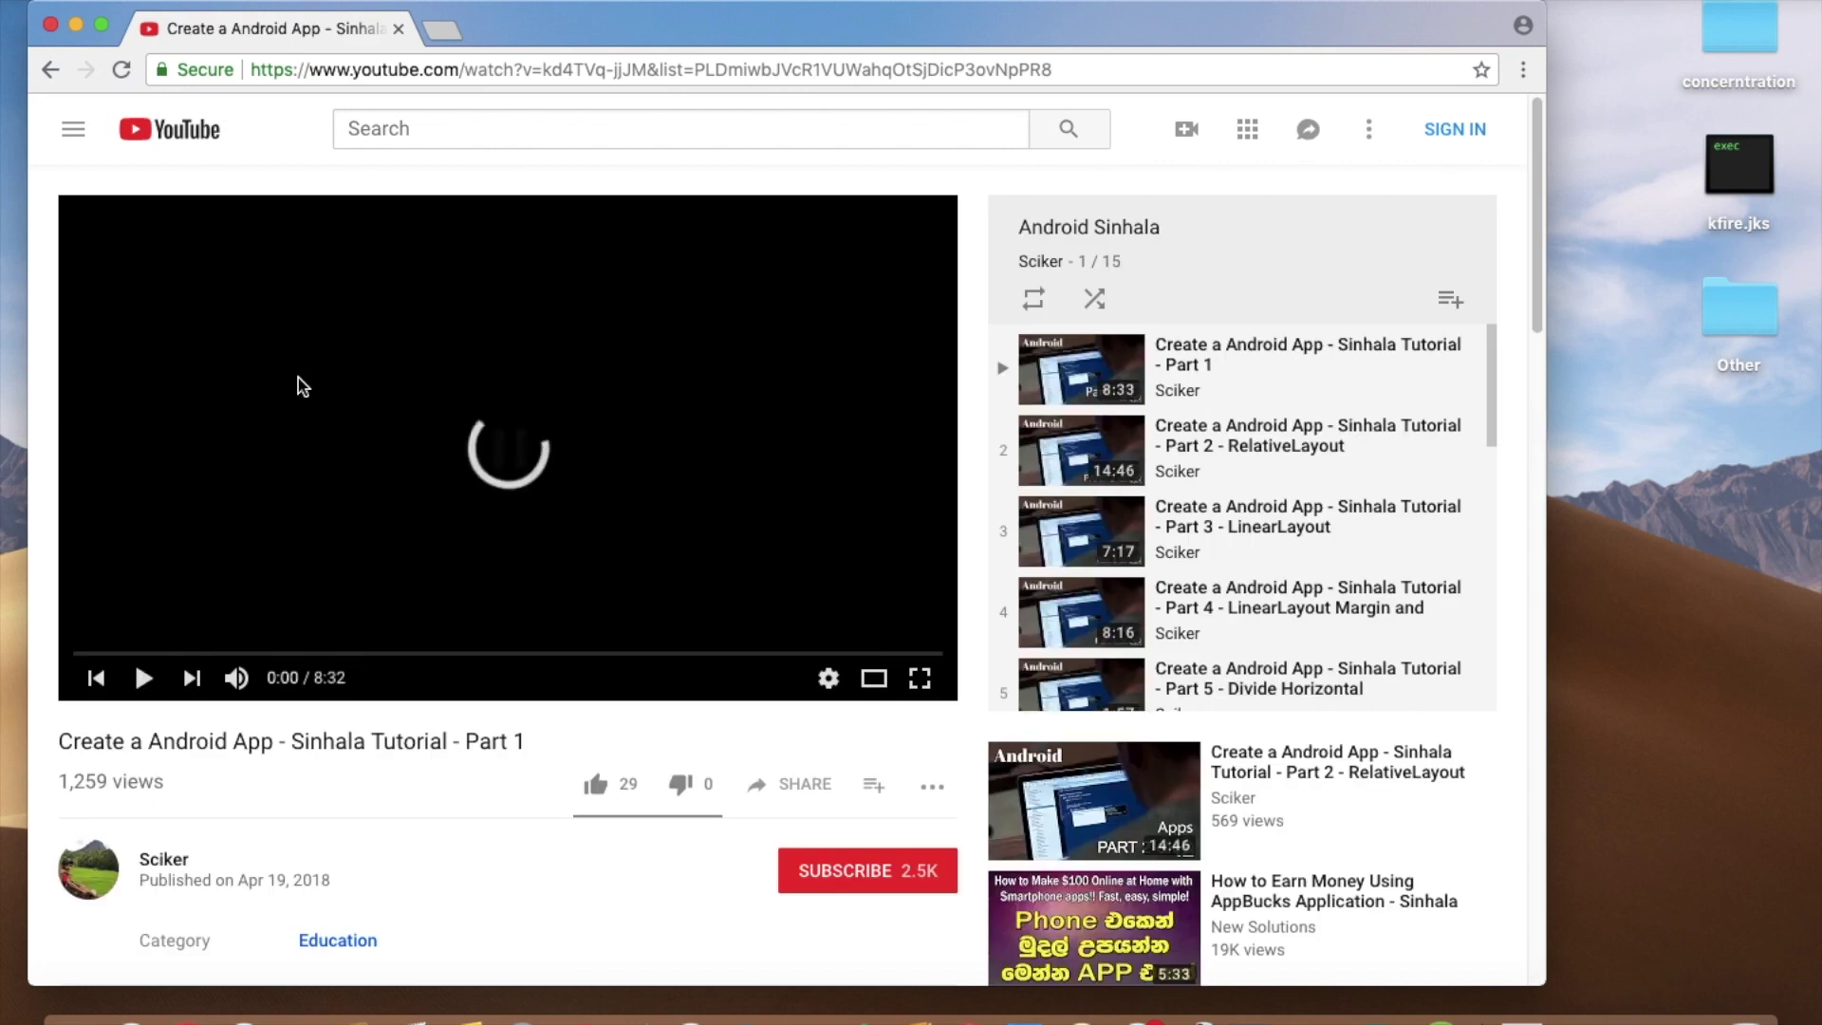
pyautogui.click(1040, 261)
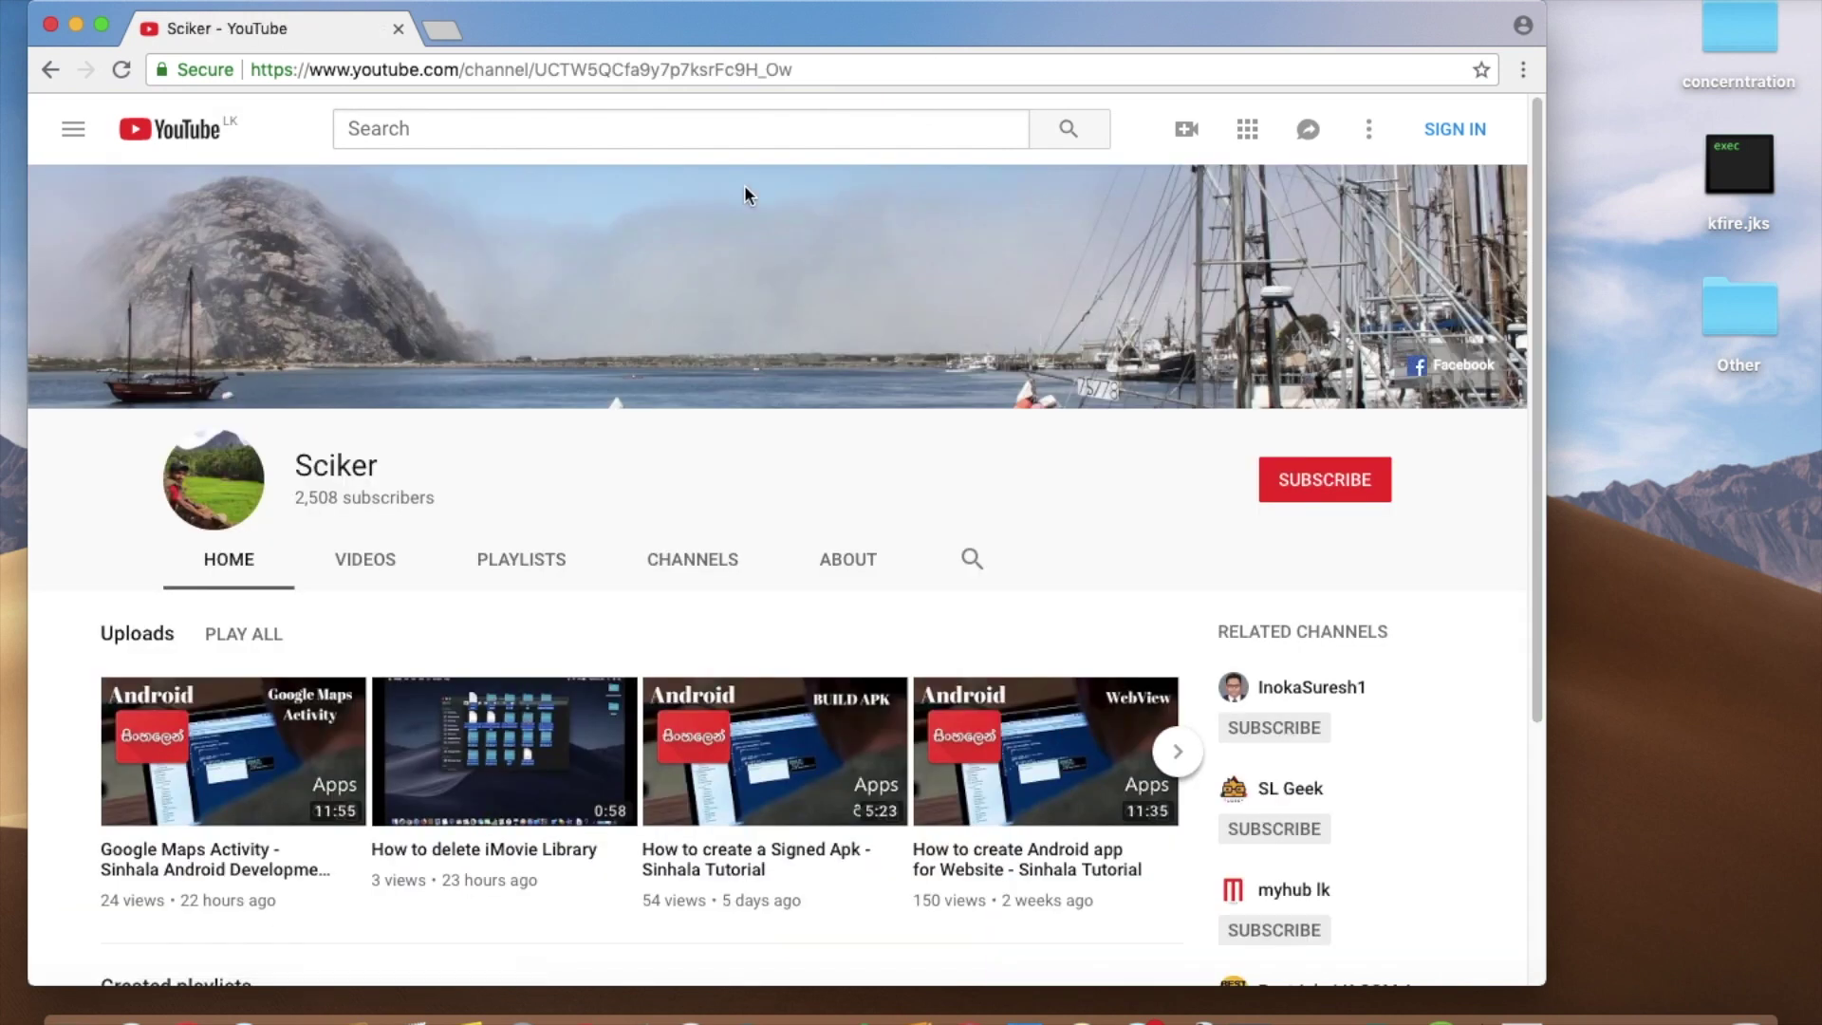
# Step: Close YouTube, load admob.com in a new Chrome incognito window, and start signing in
pyautogui.click(398, 29)
pyautogui.click(189, 1018)
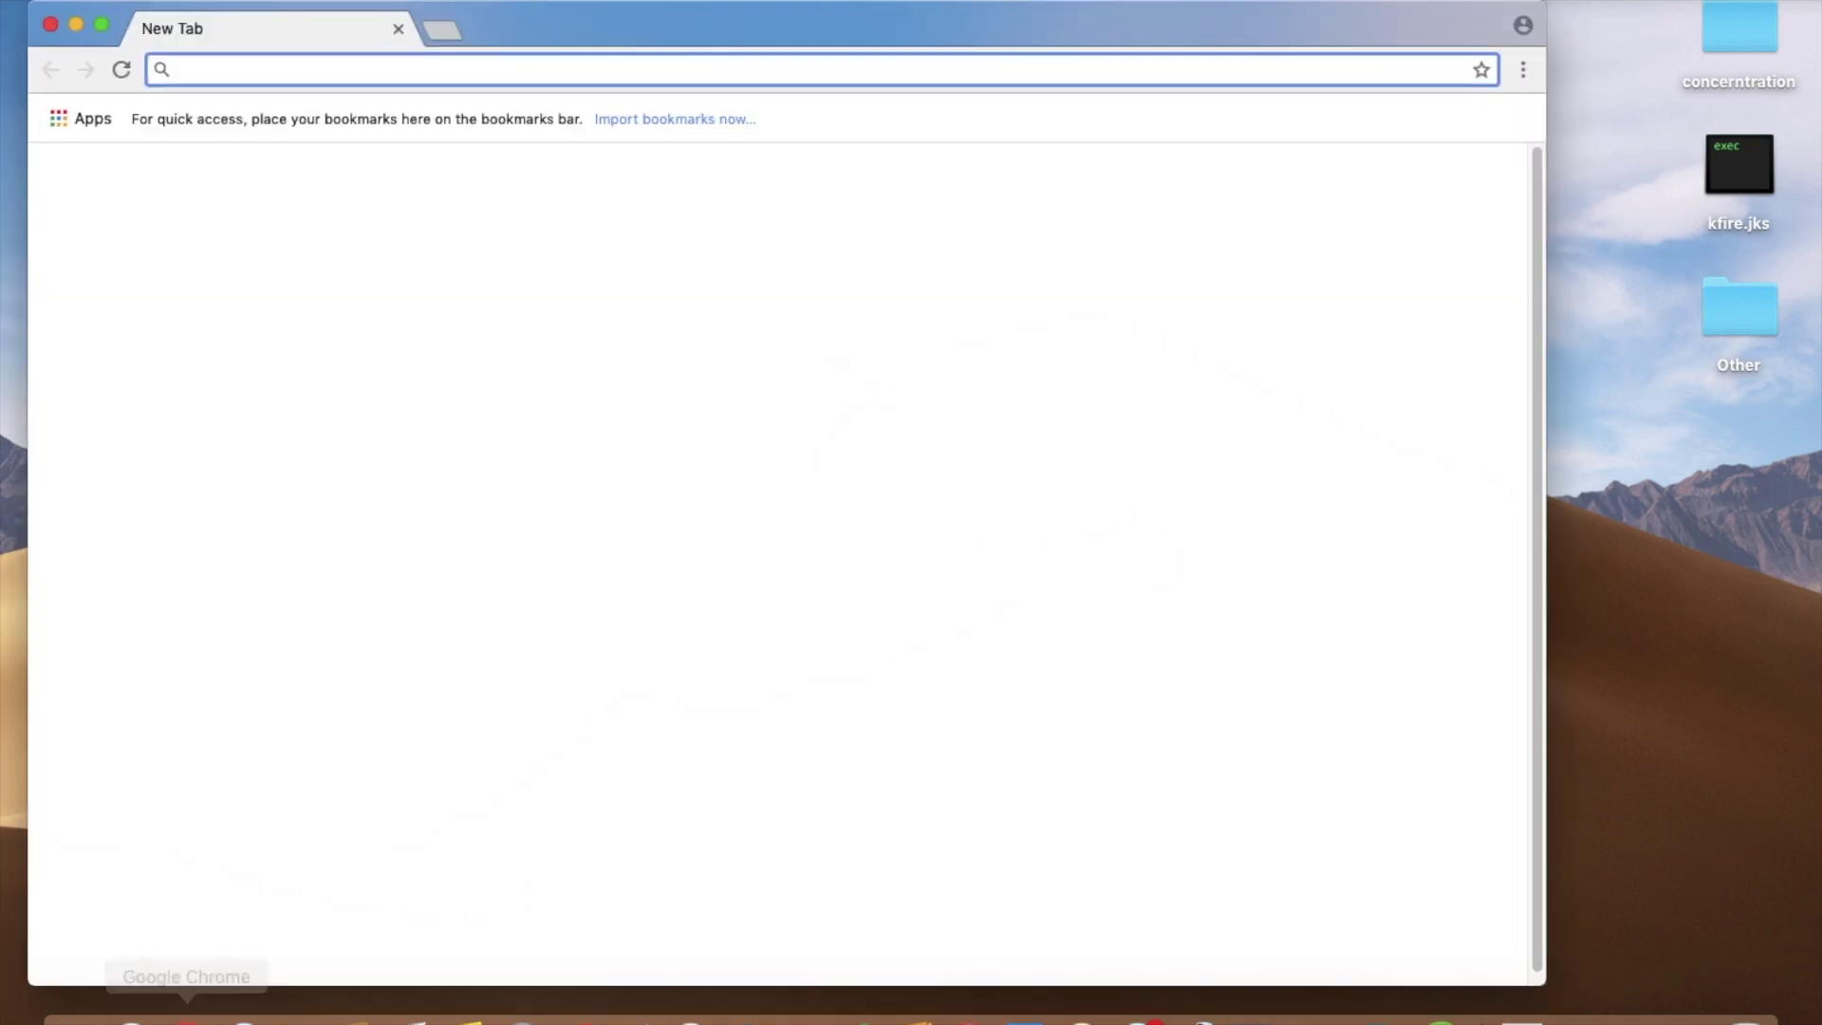
pyautogui.click(1522, 69)
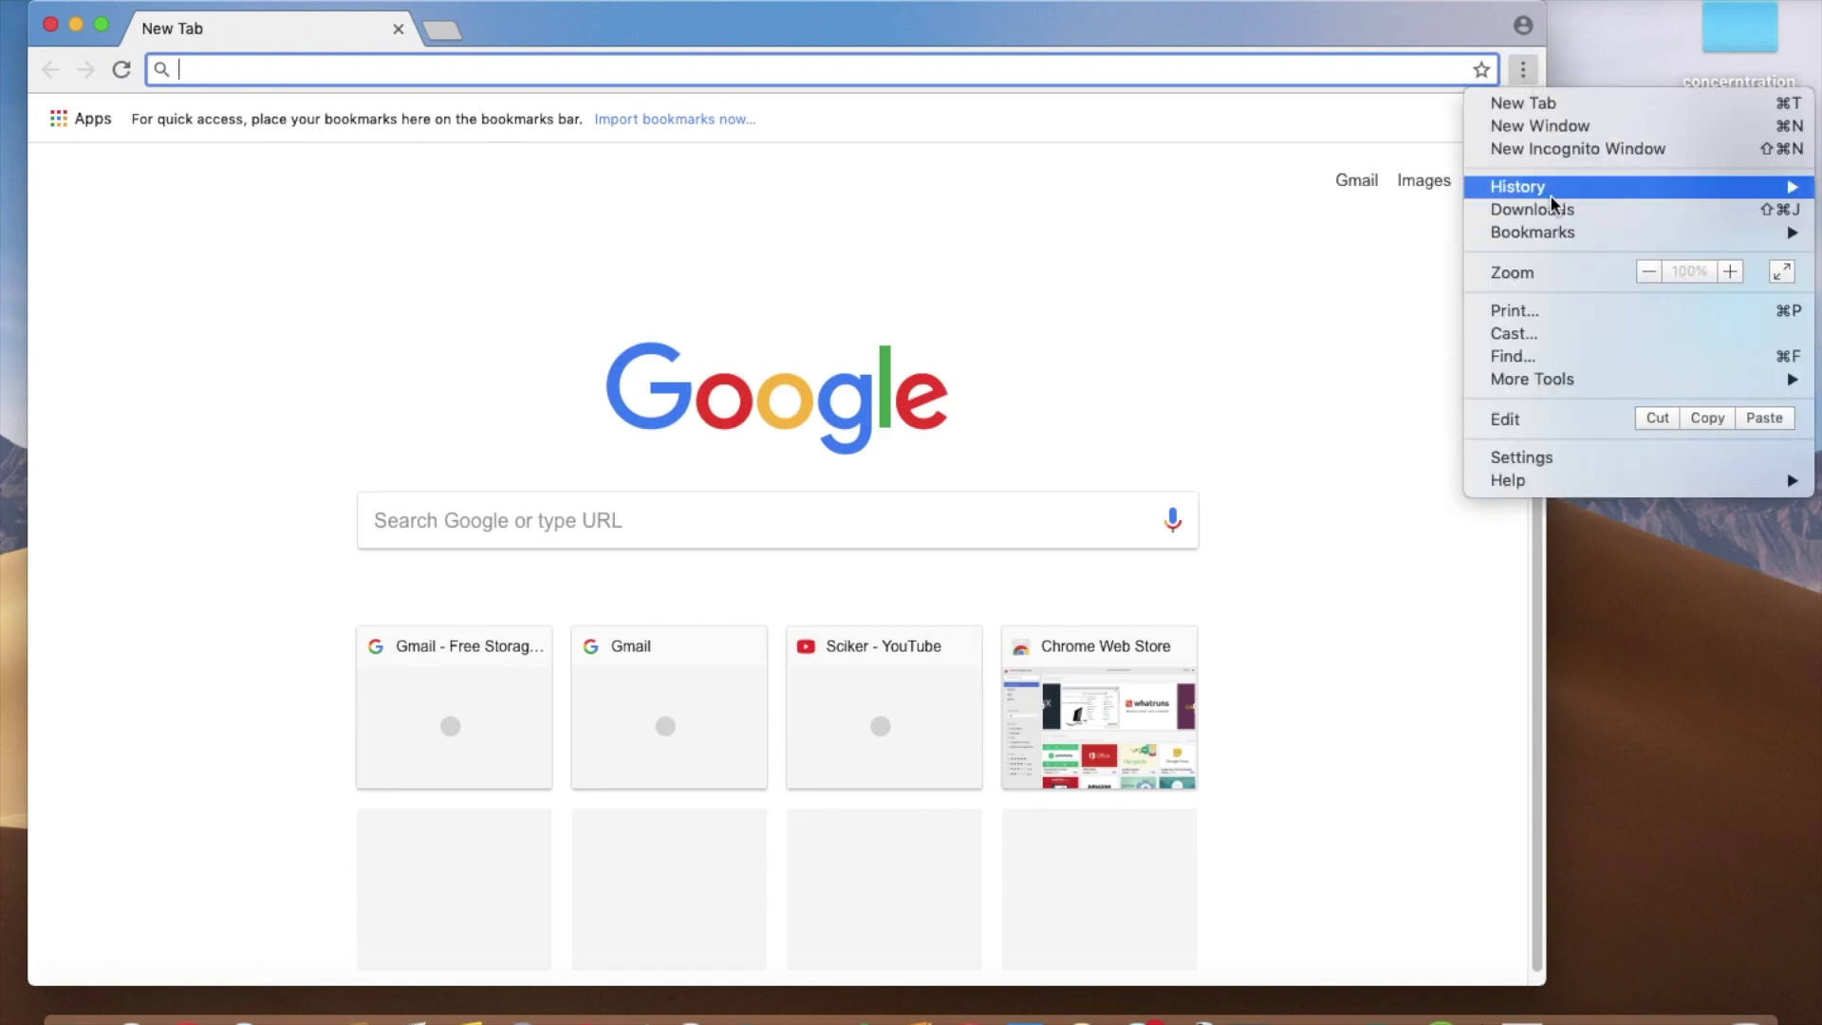
pyautogui.click(1561, 152)
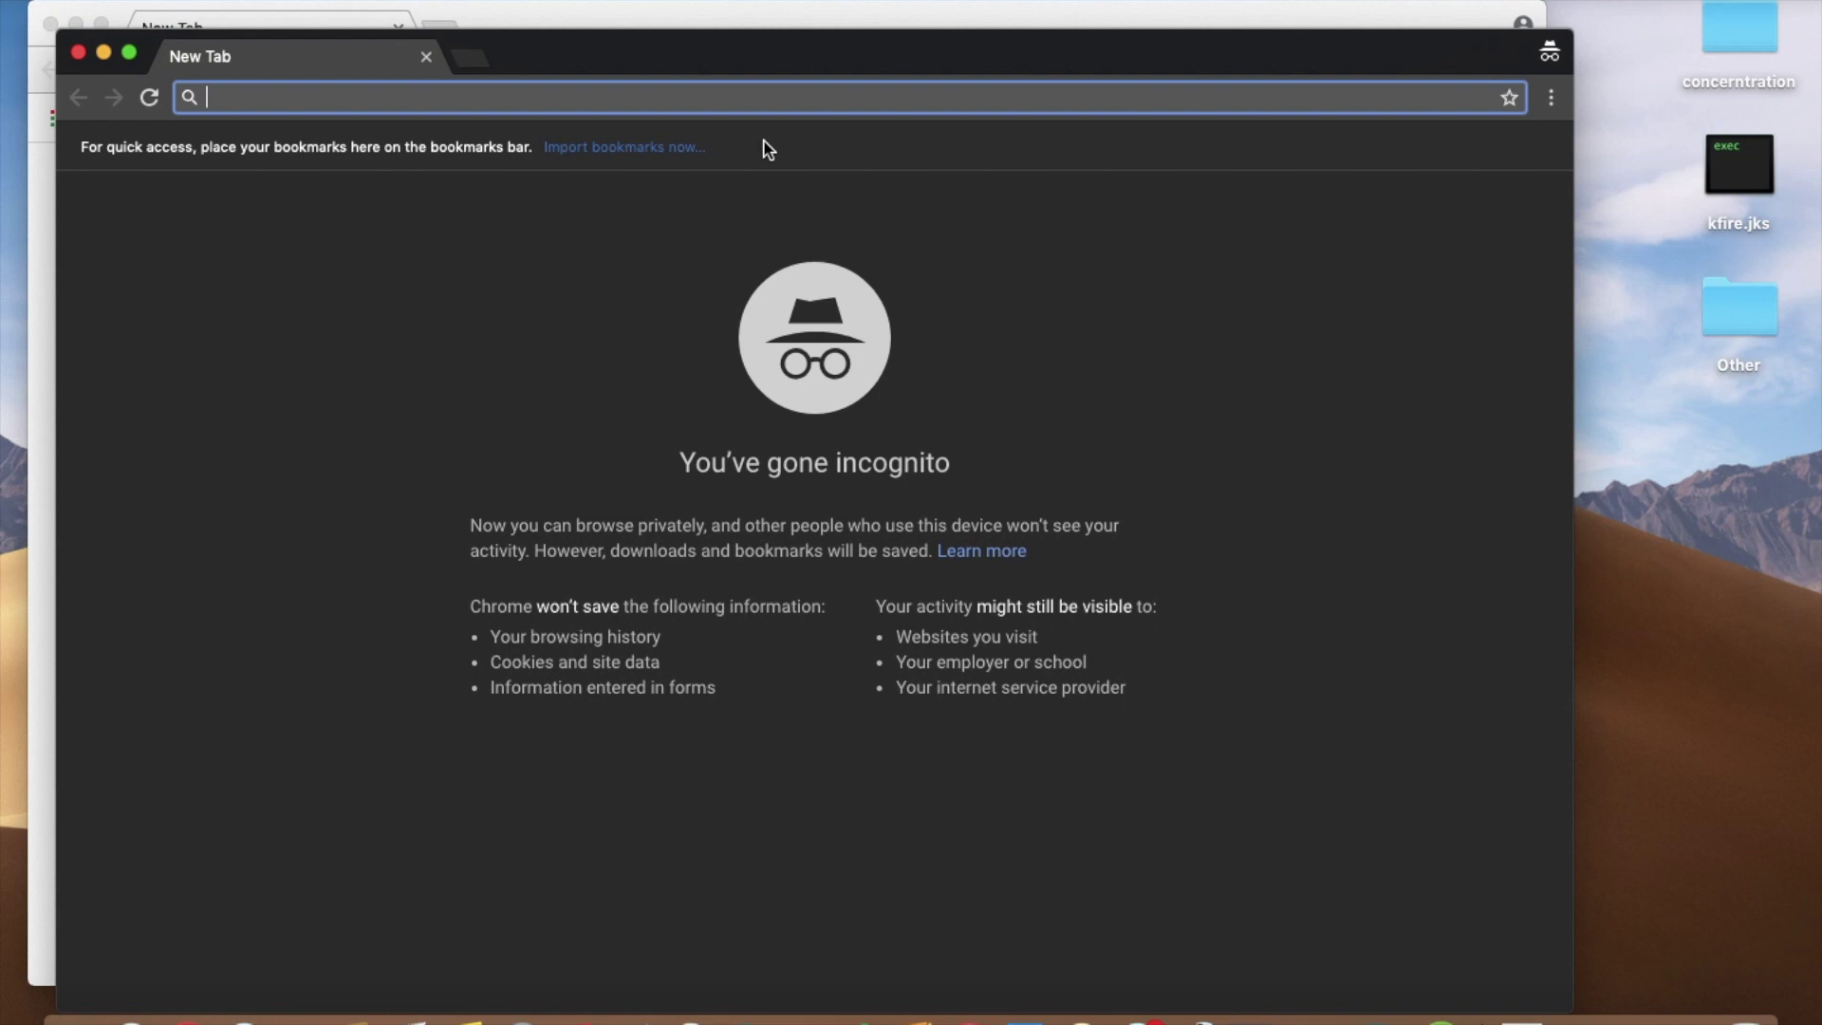
pyautogui.write('admob.co')
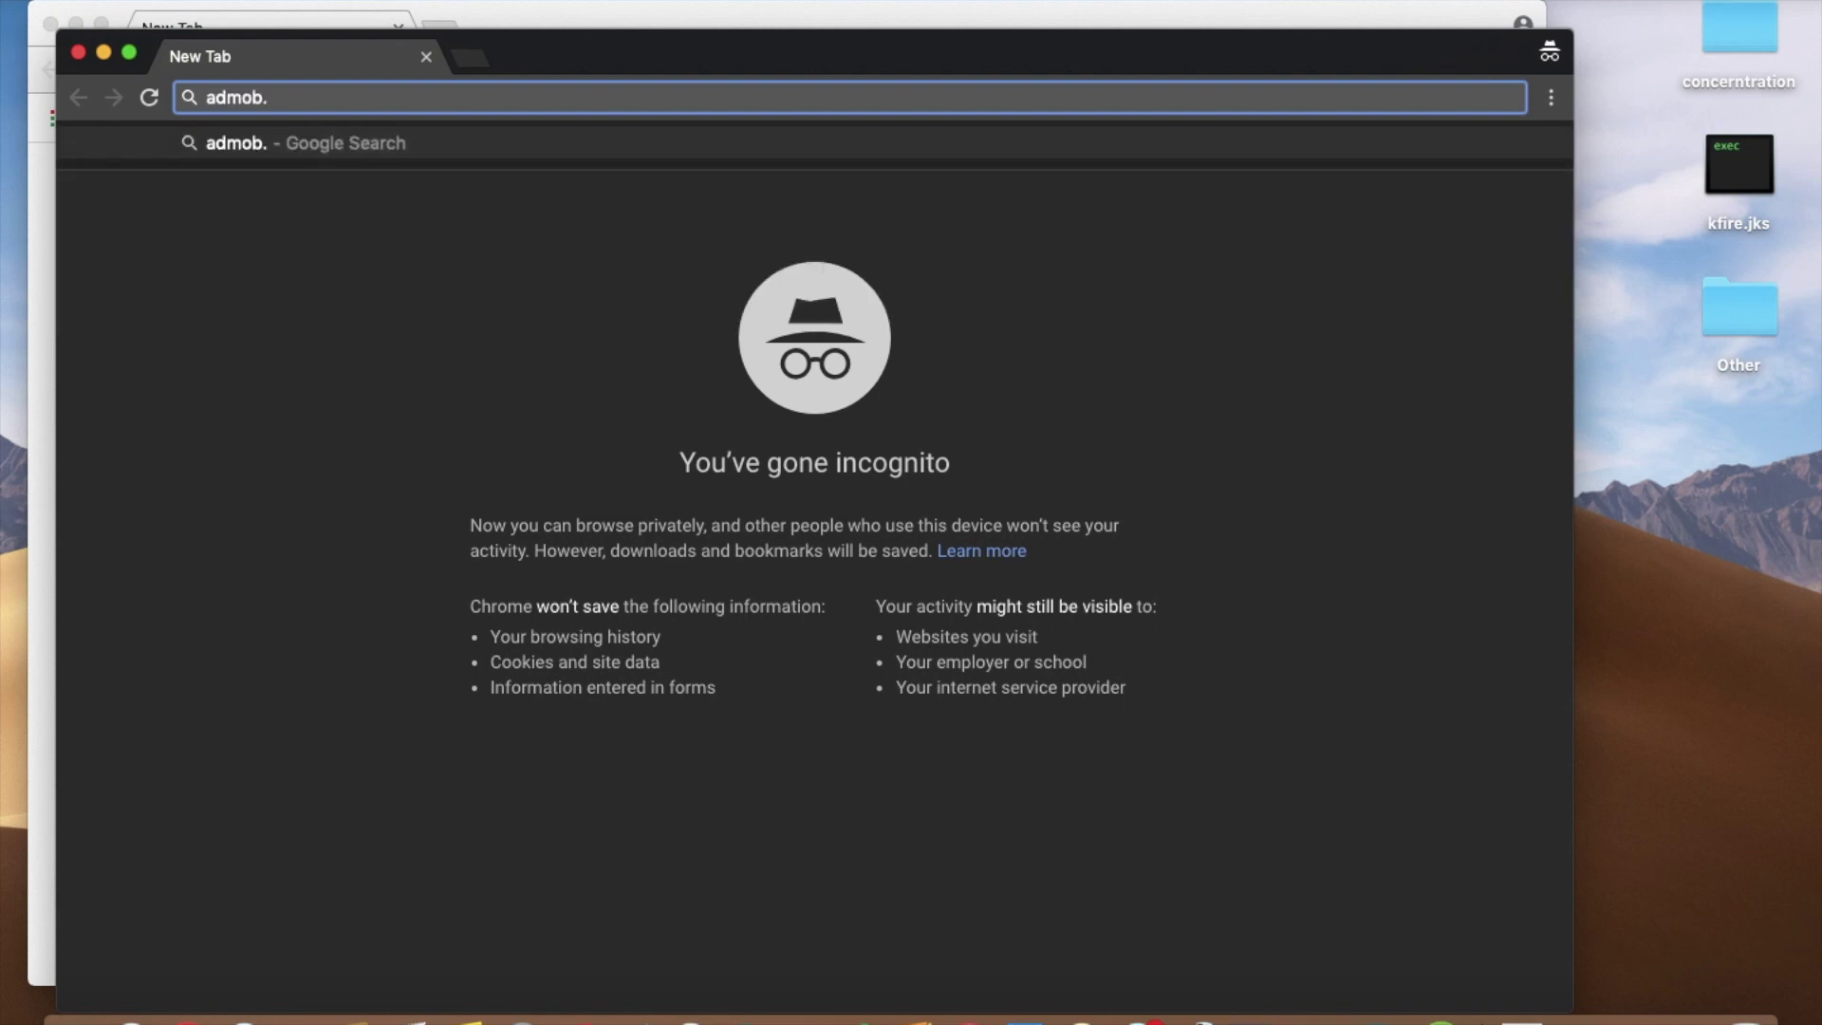
pyautogui.write('m')
pyautogui.press('Return')
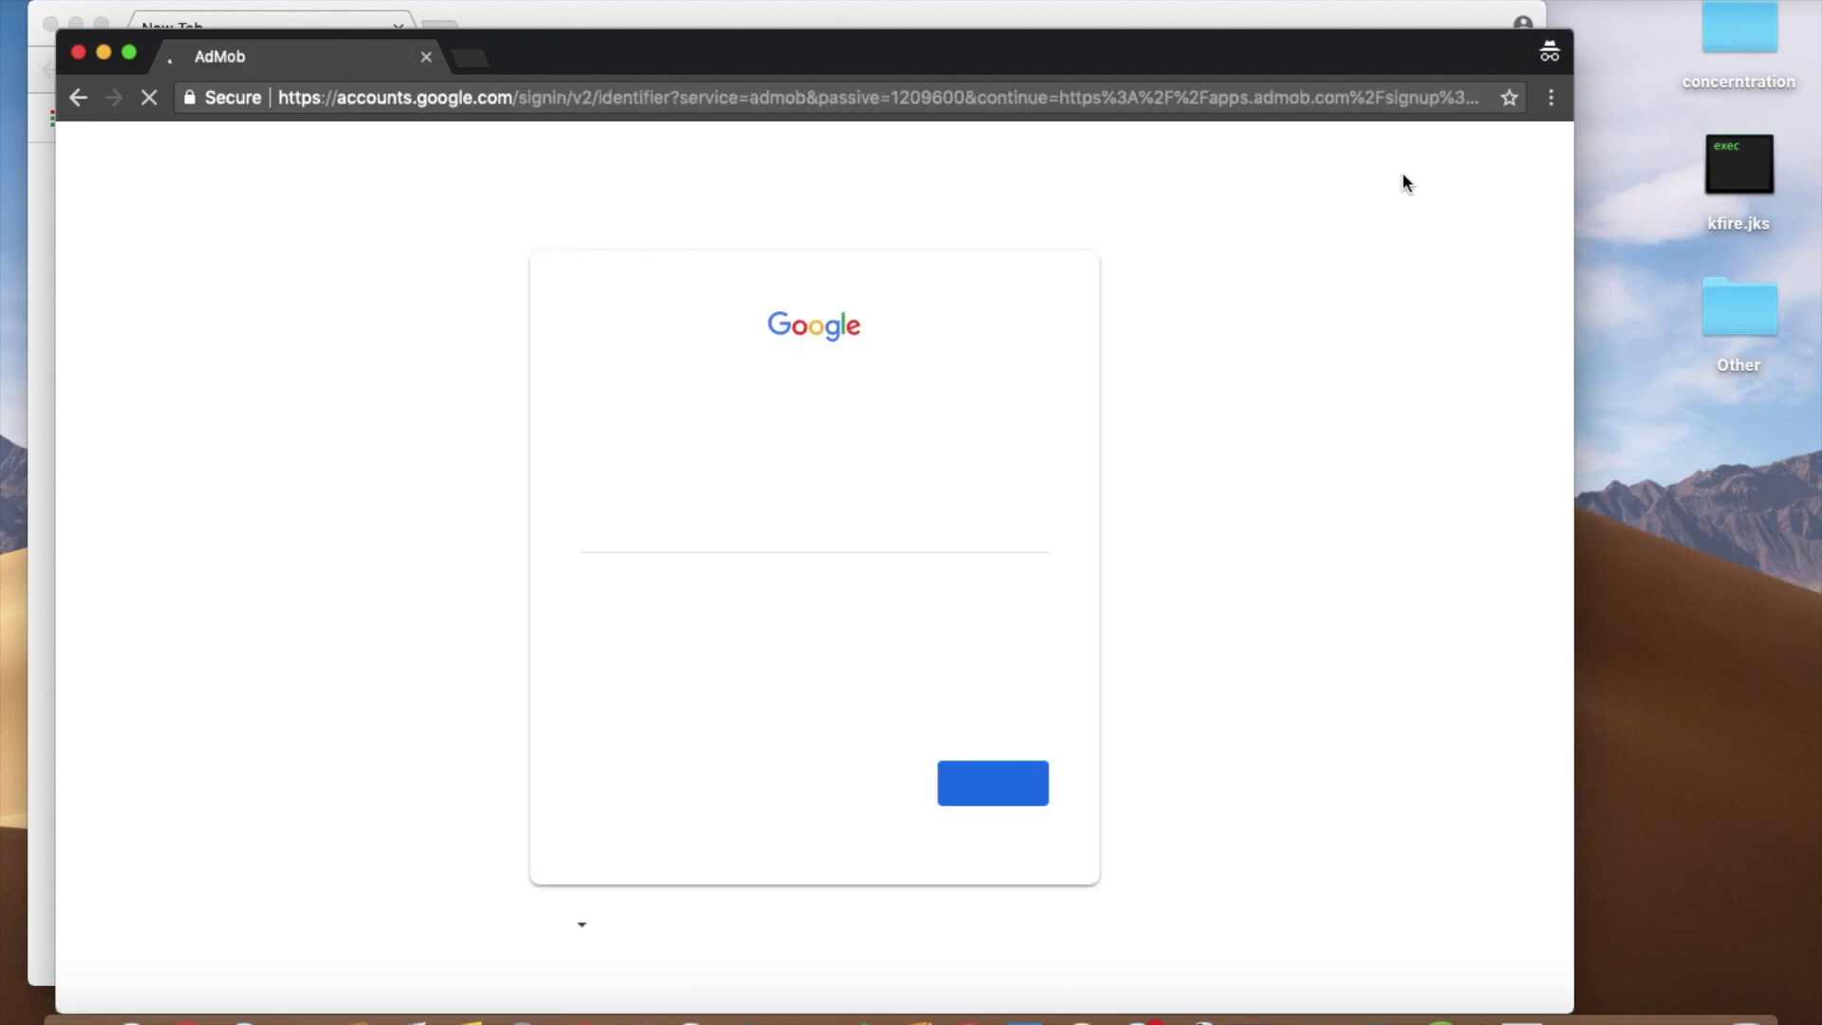
pyautogui.click(791, 529)
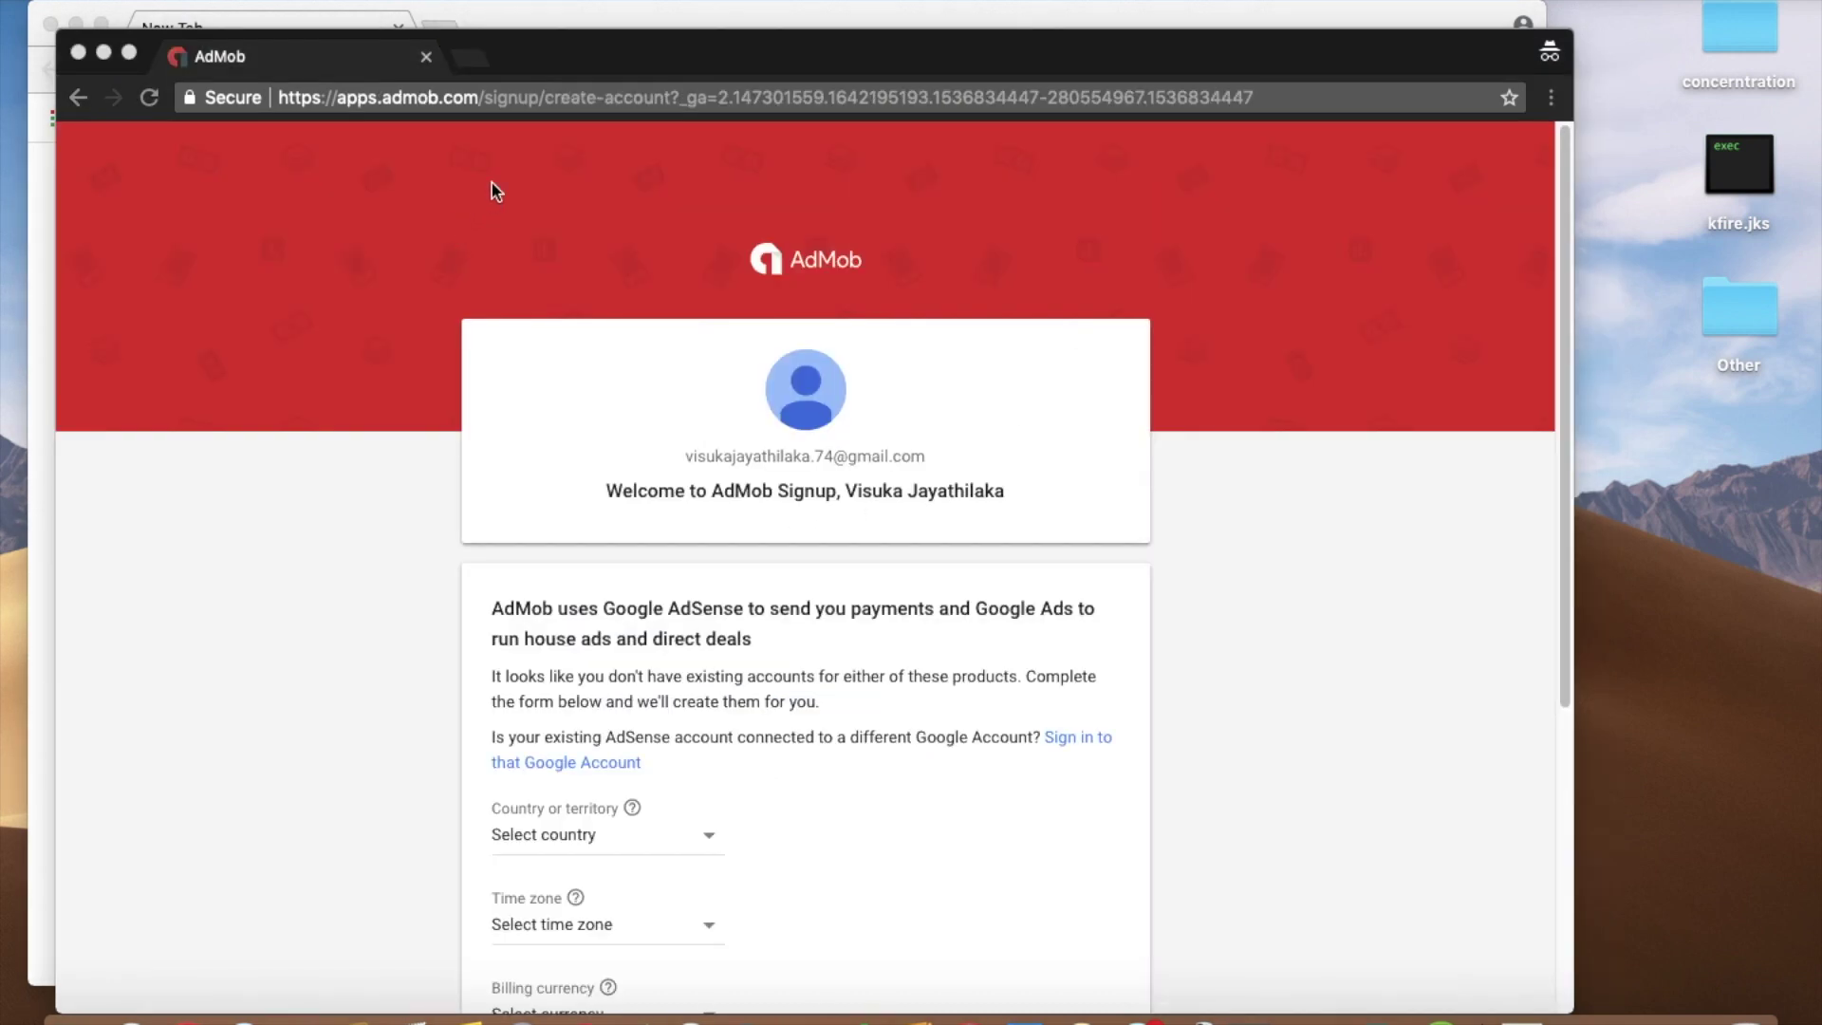
# Step: Set the sign-up country to Sri Lanka
pyautogui.click(400, 26)
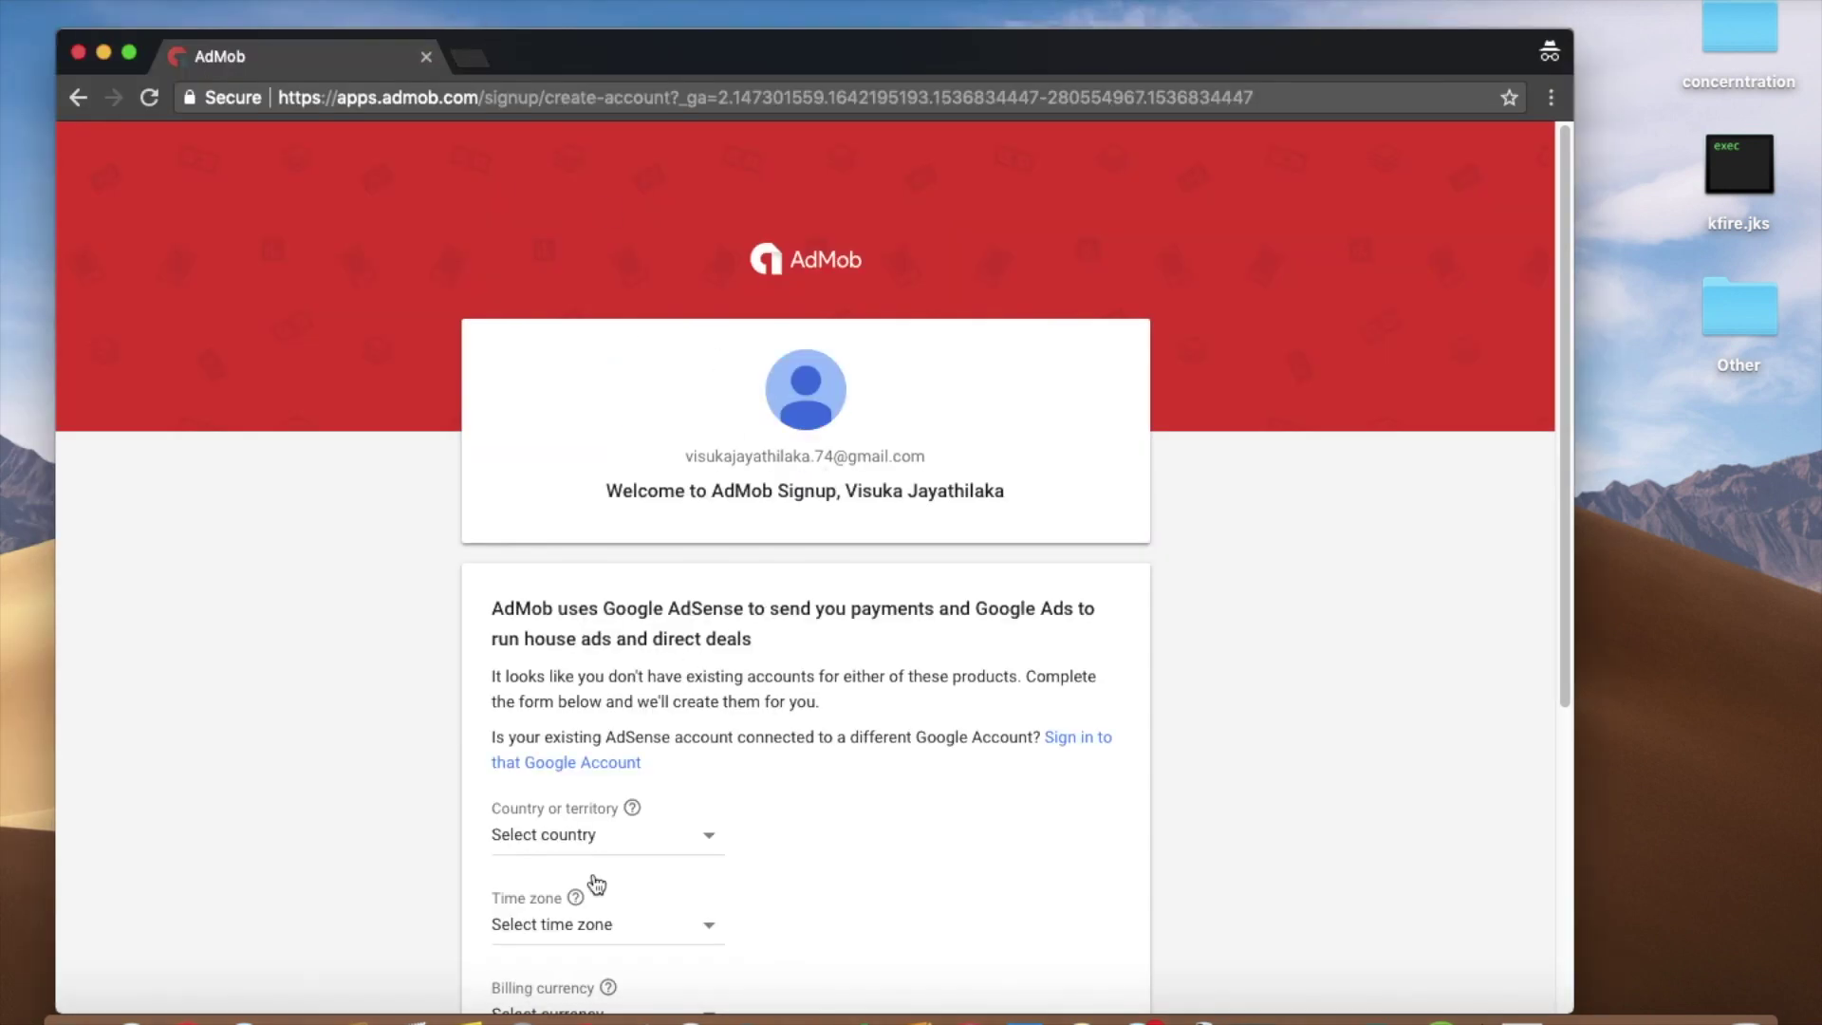
pyautogui.scroll(-5, 574, 857)
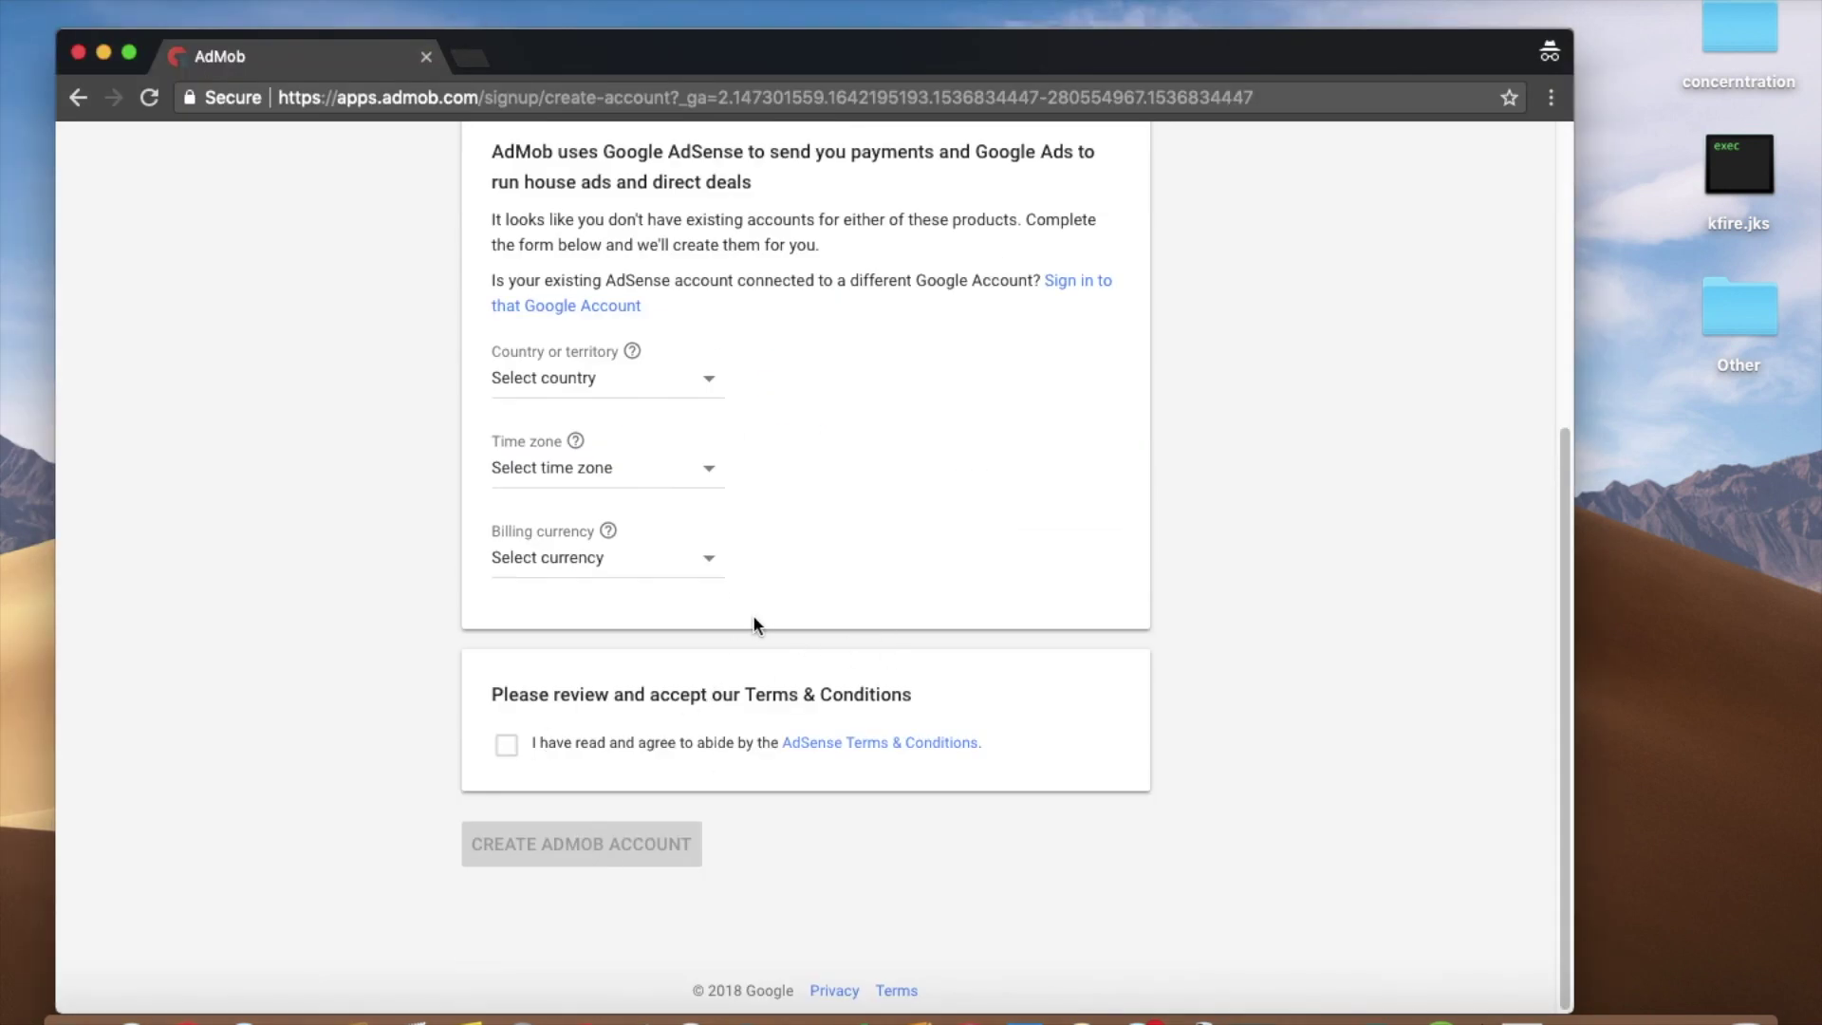
pyautogui.click(596, 385)
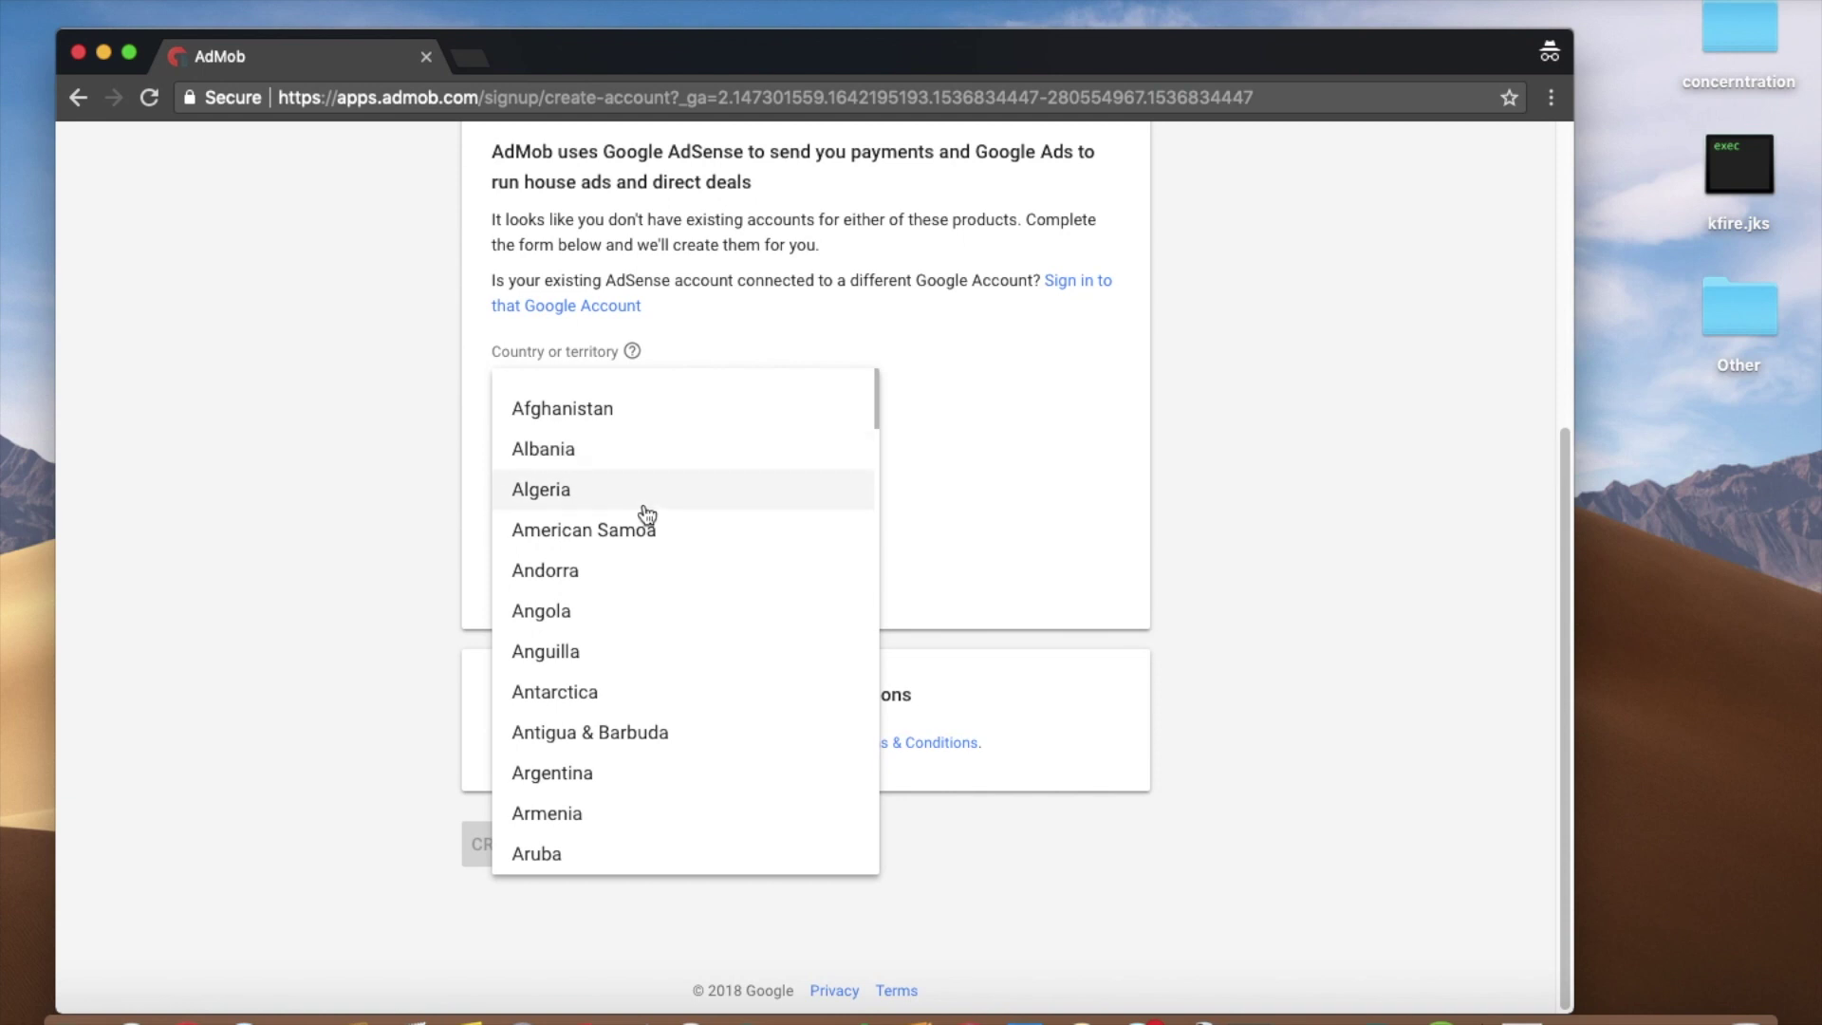
pyautogui.click(429, 313)
pyautogui.click(585, 377)
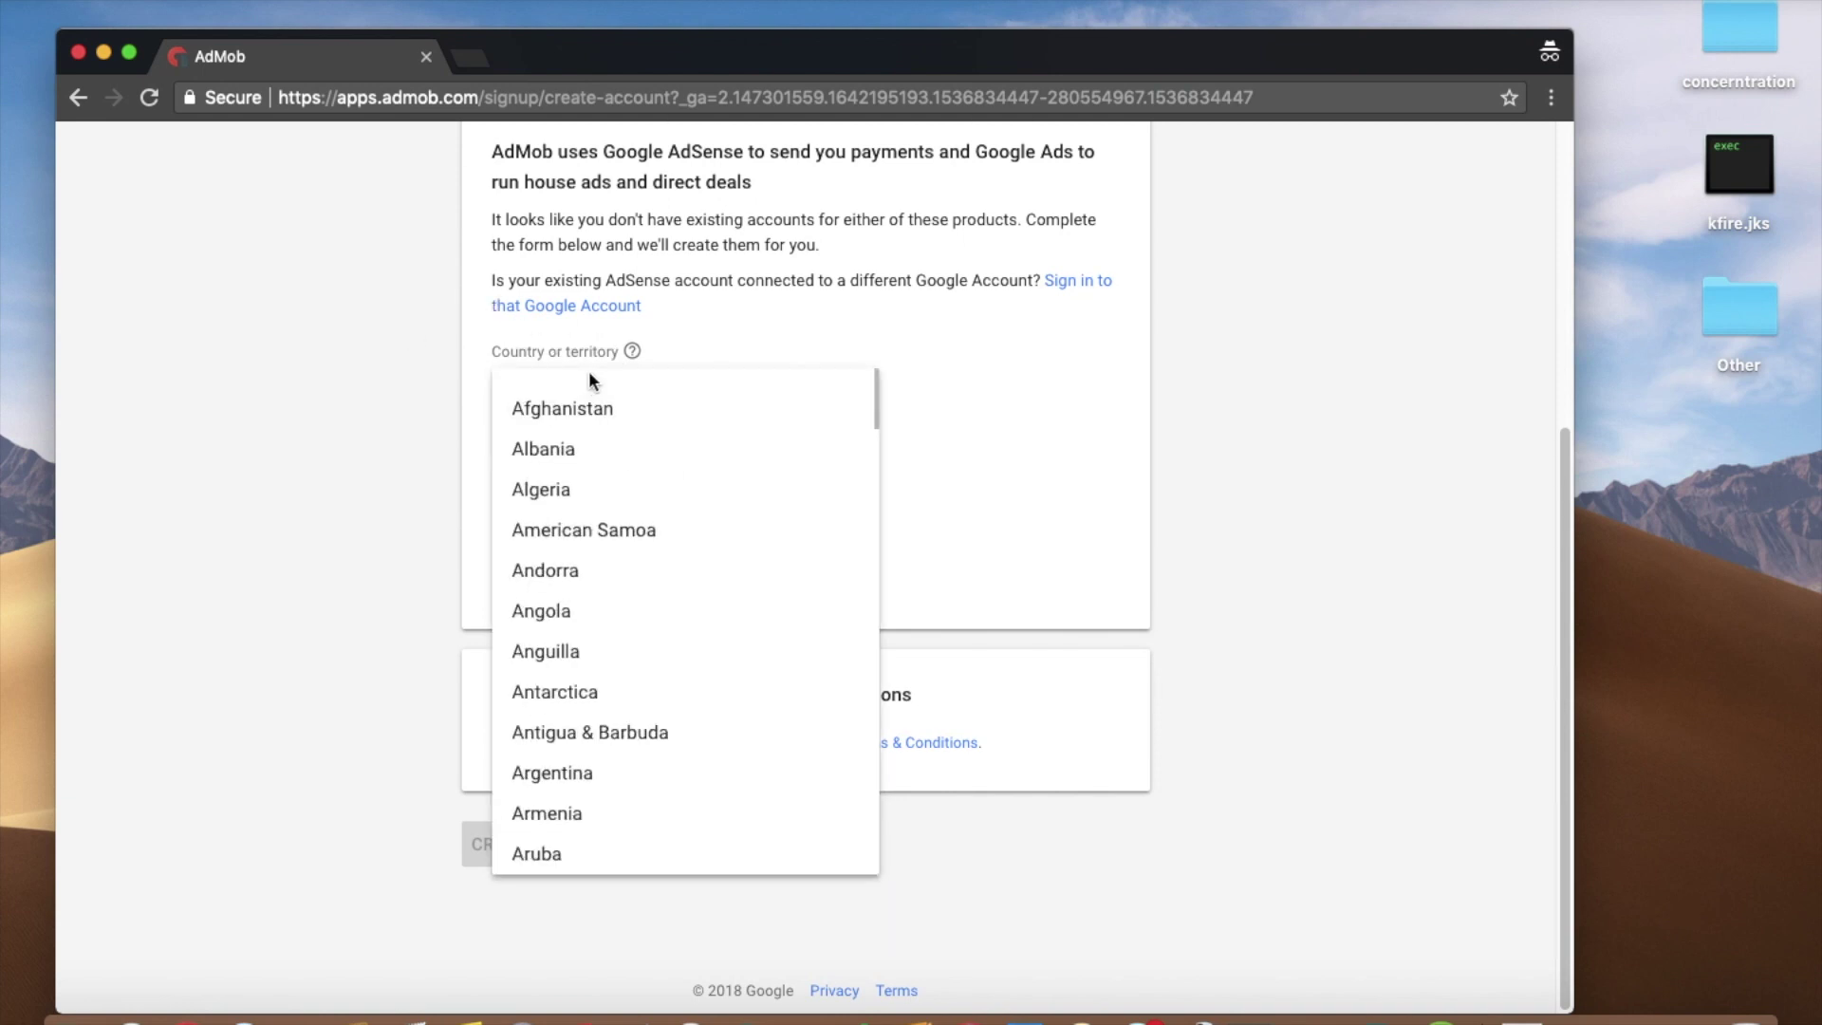
pyautogui.press('p')
pyautogui.press('s')
pyautogui.press('r')
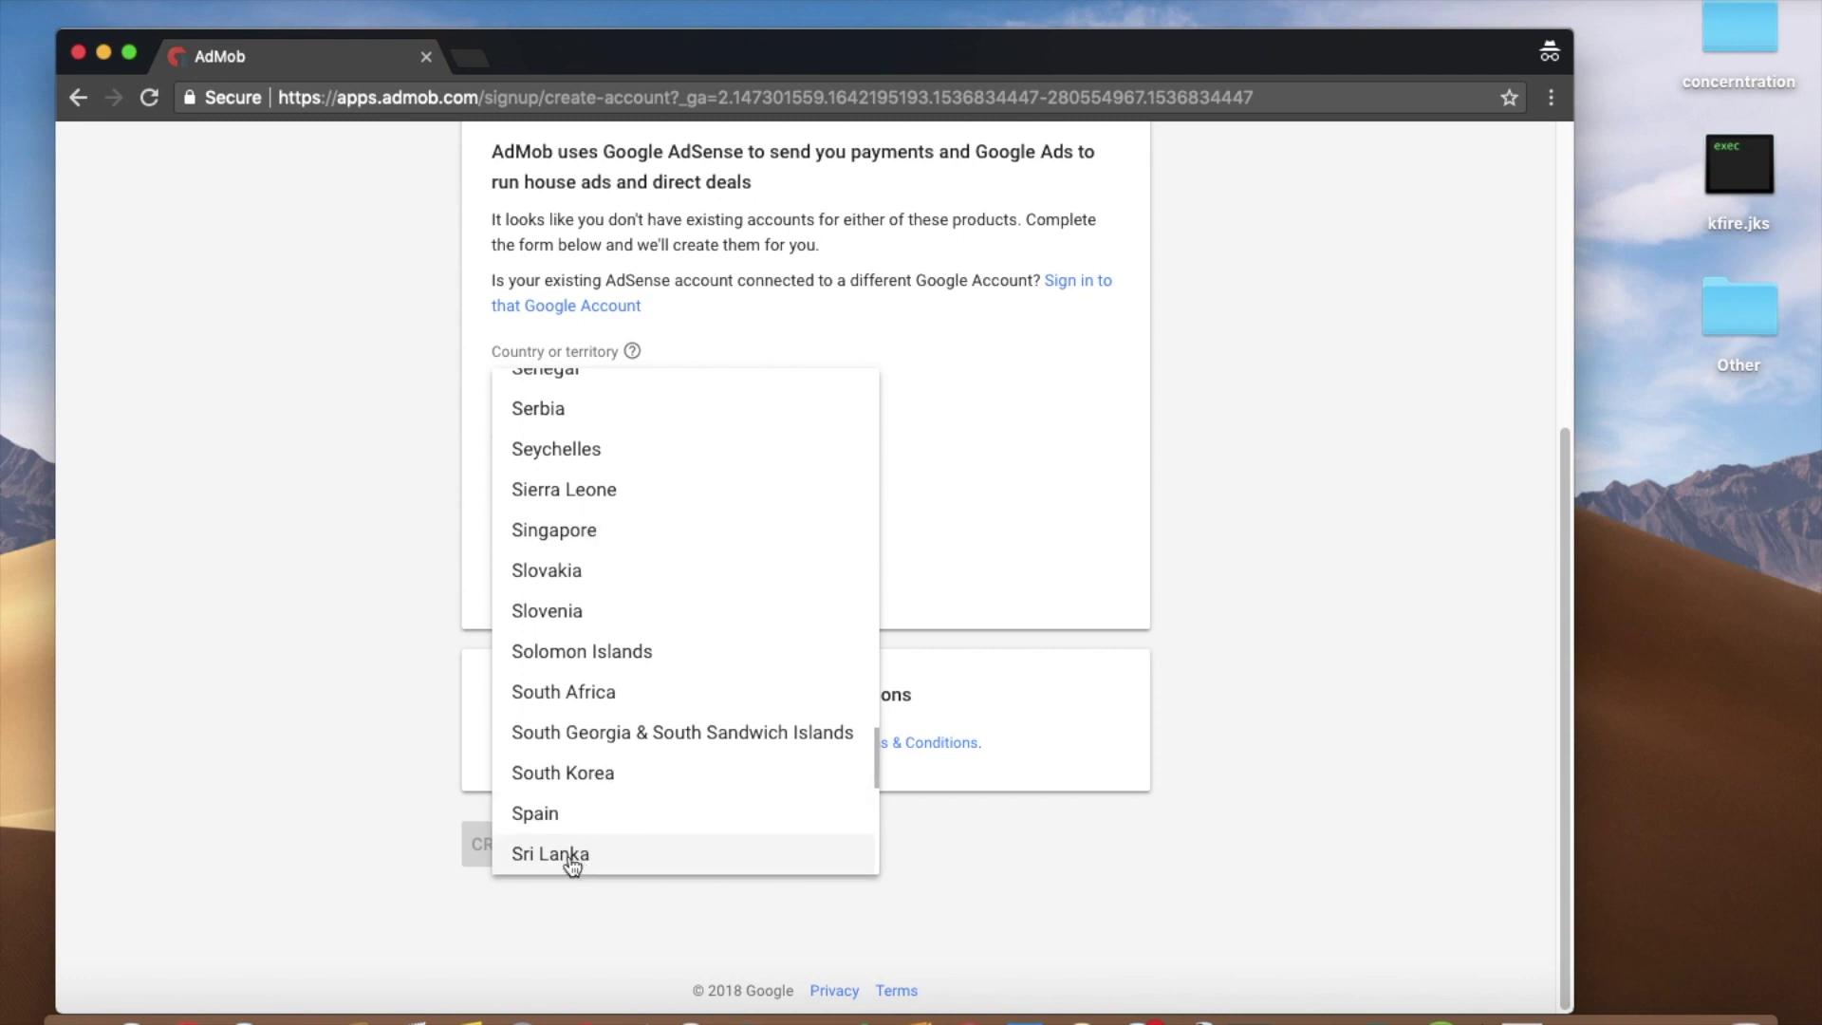
pyautogui.click(615, 850)
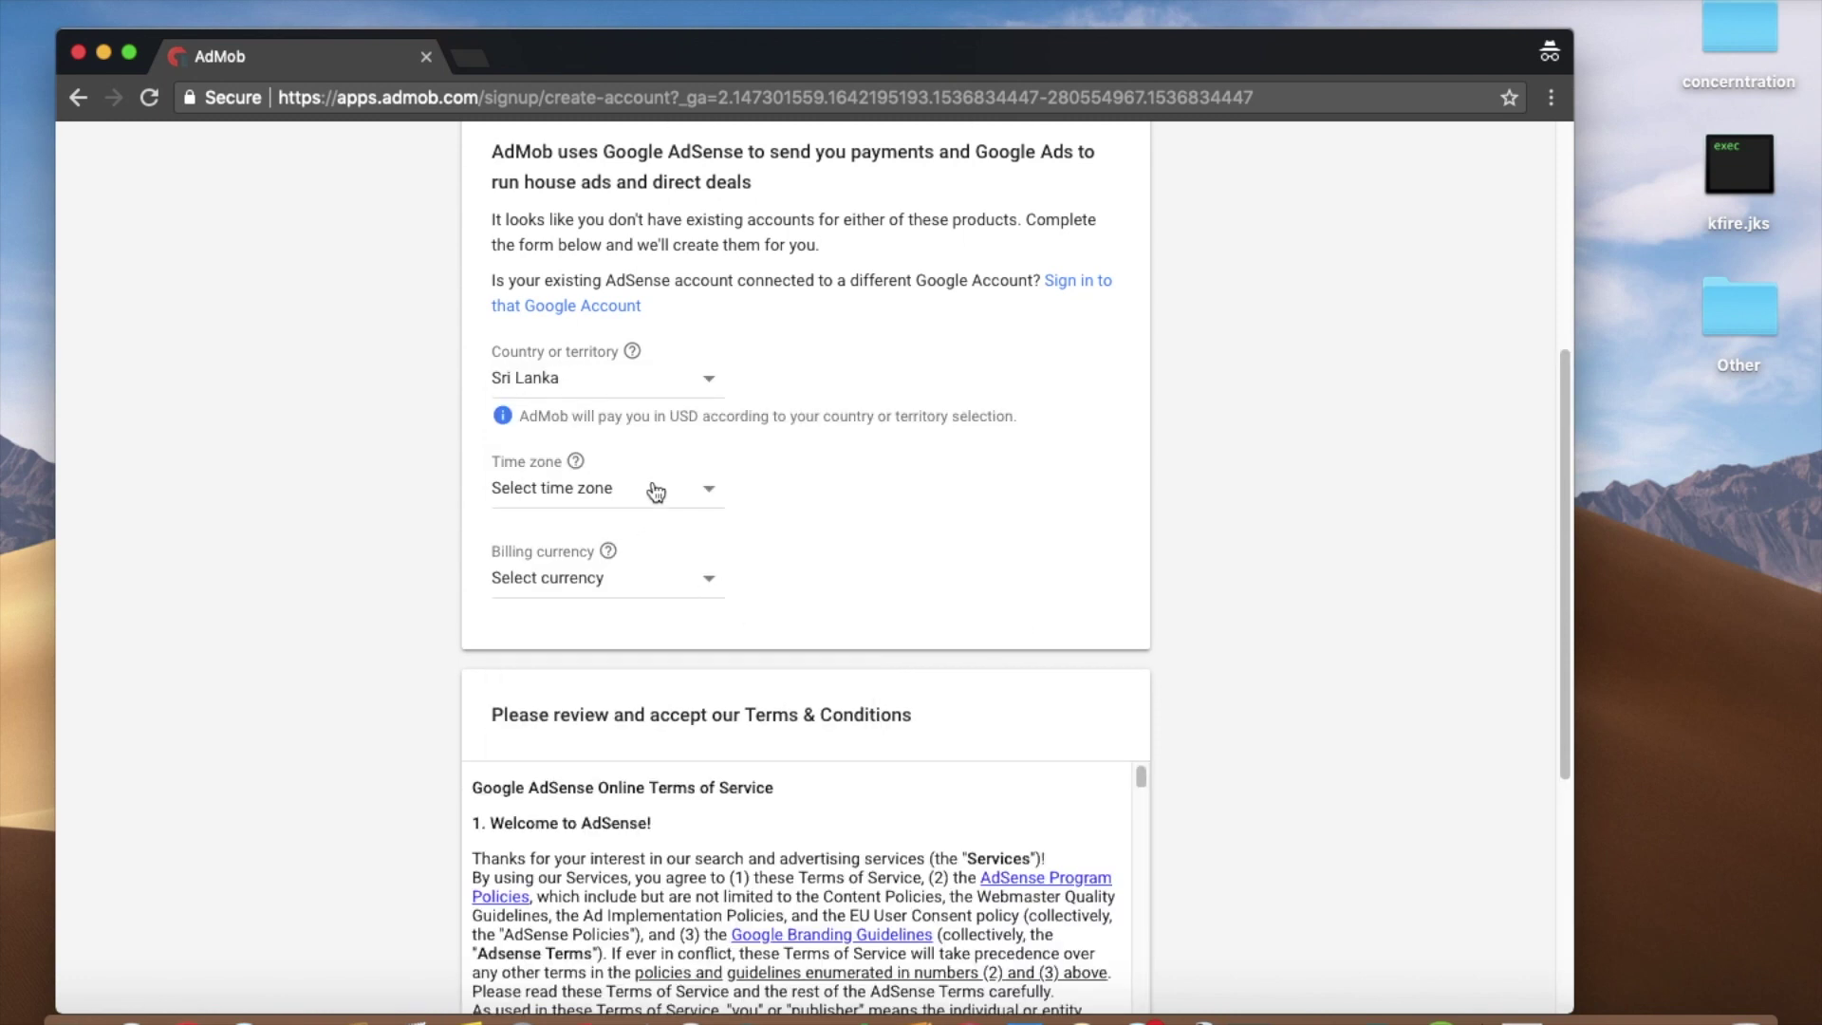
# Step: Choose the (UTC+05:30) Colombo time zone and US Dollar as the currency
pyautogui.click(594, 498)
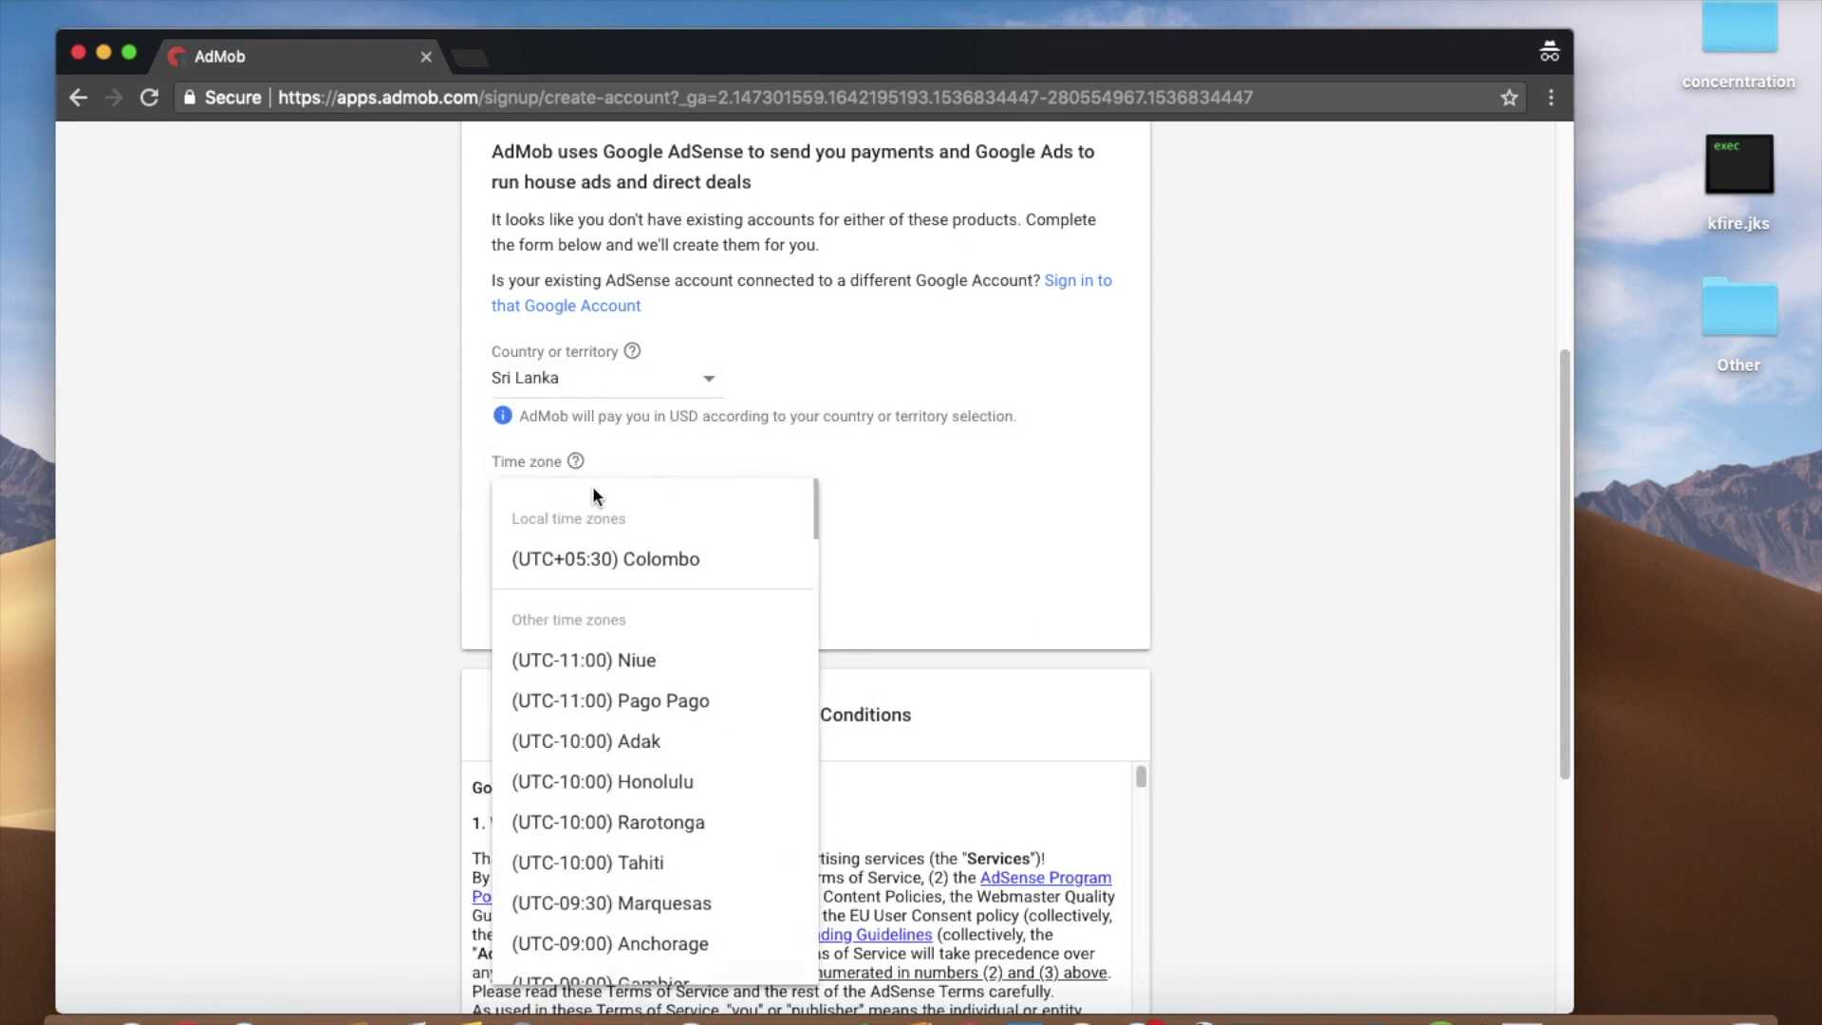
pyautogui.click(673, 560)
pyautogui.click(684, 581)
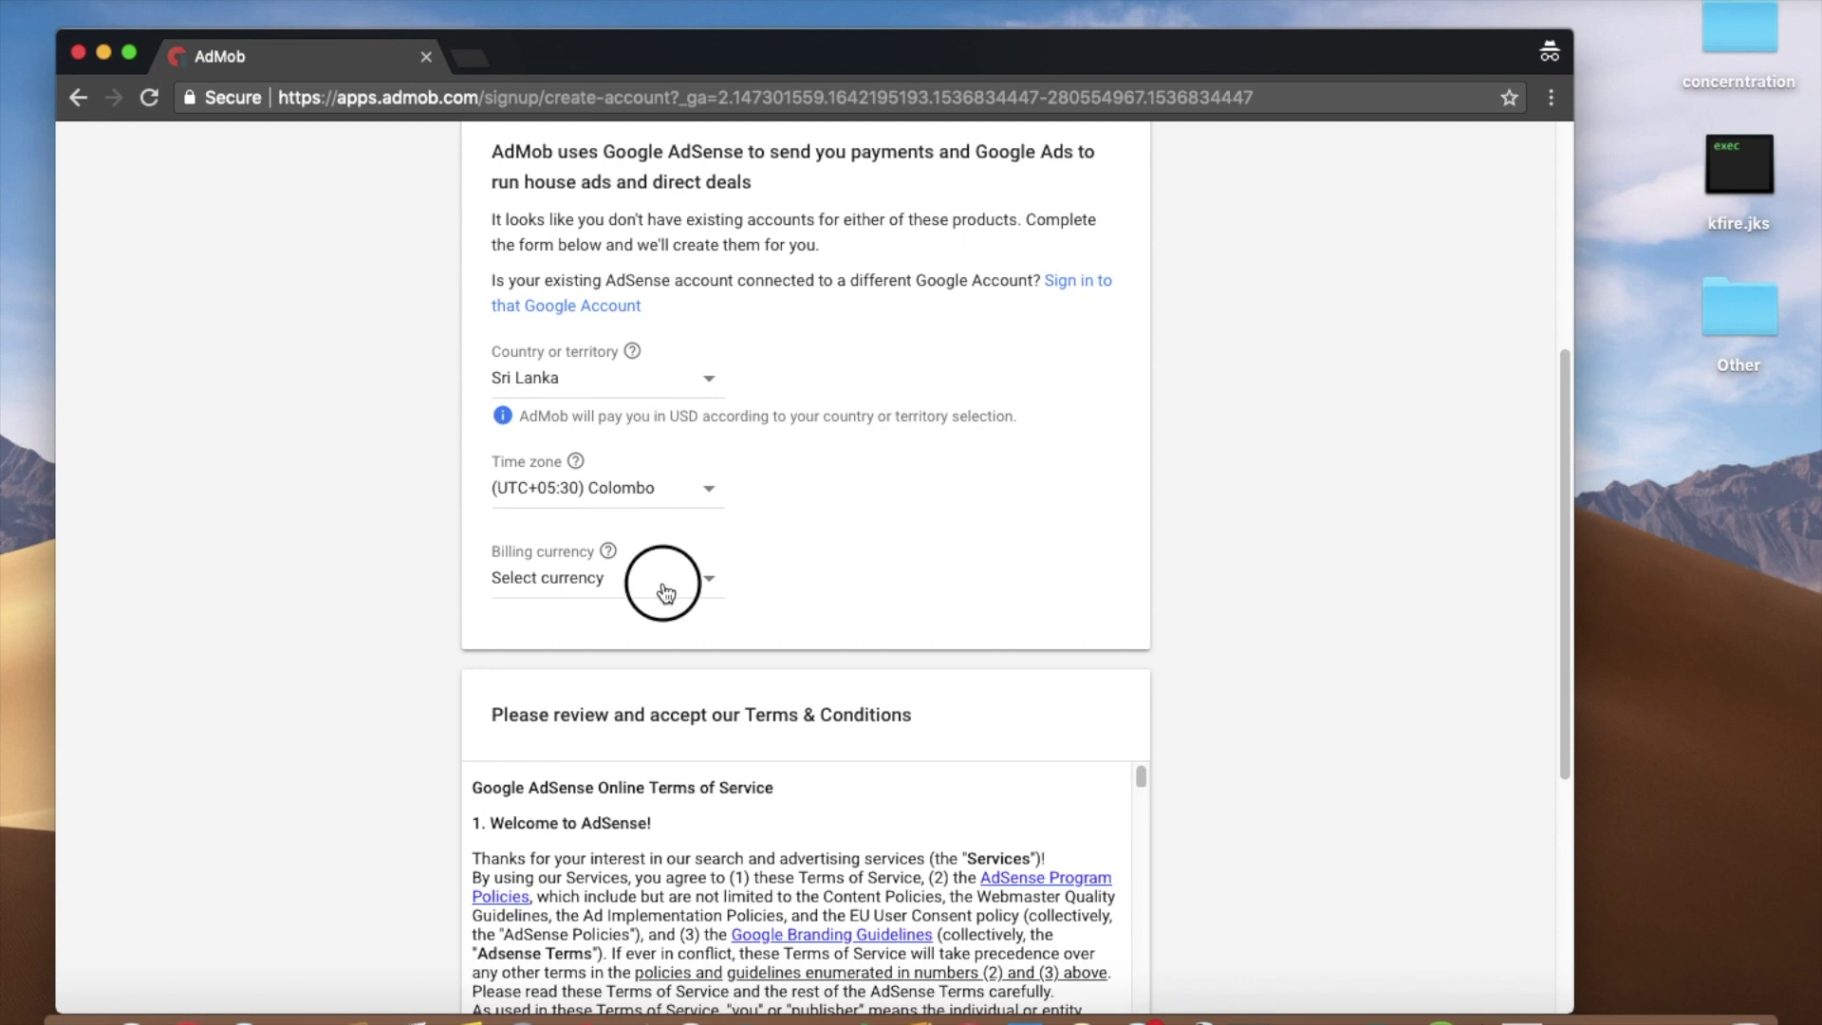
pyautogui.scroll(-5, 711, 729)
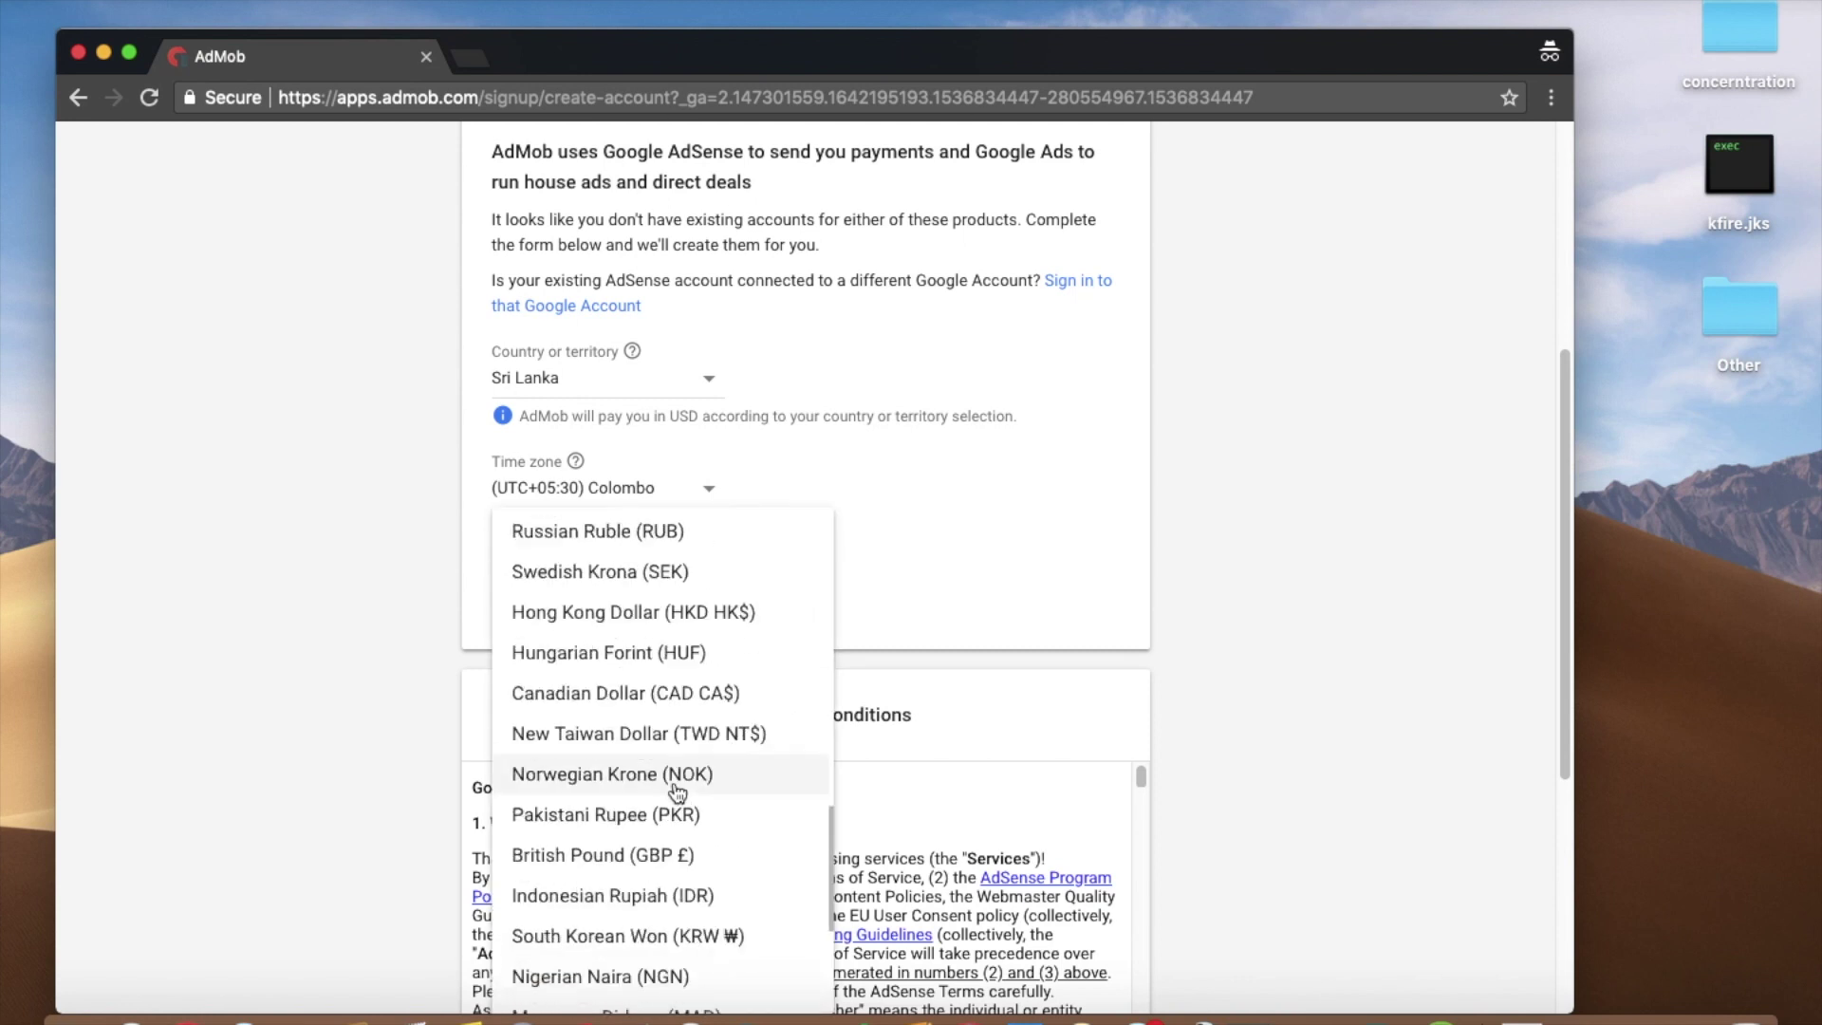
pyautogui.scroll(-3, 671, 811)
pyautogui.scroll(8, 673, 809)
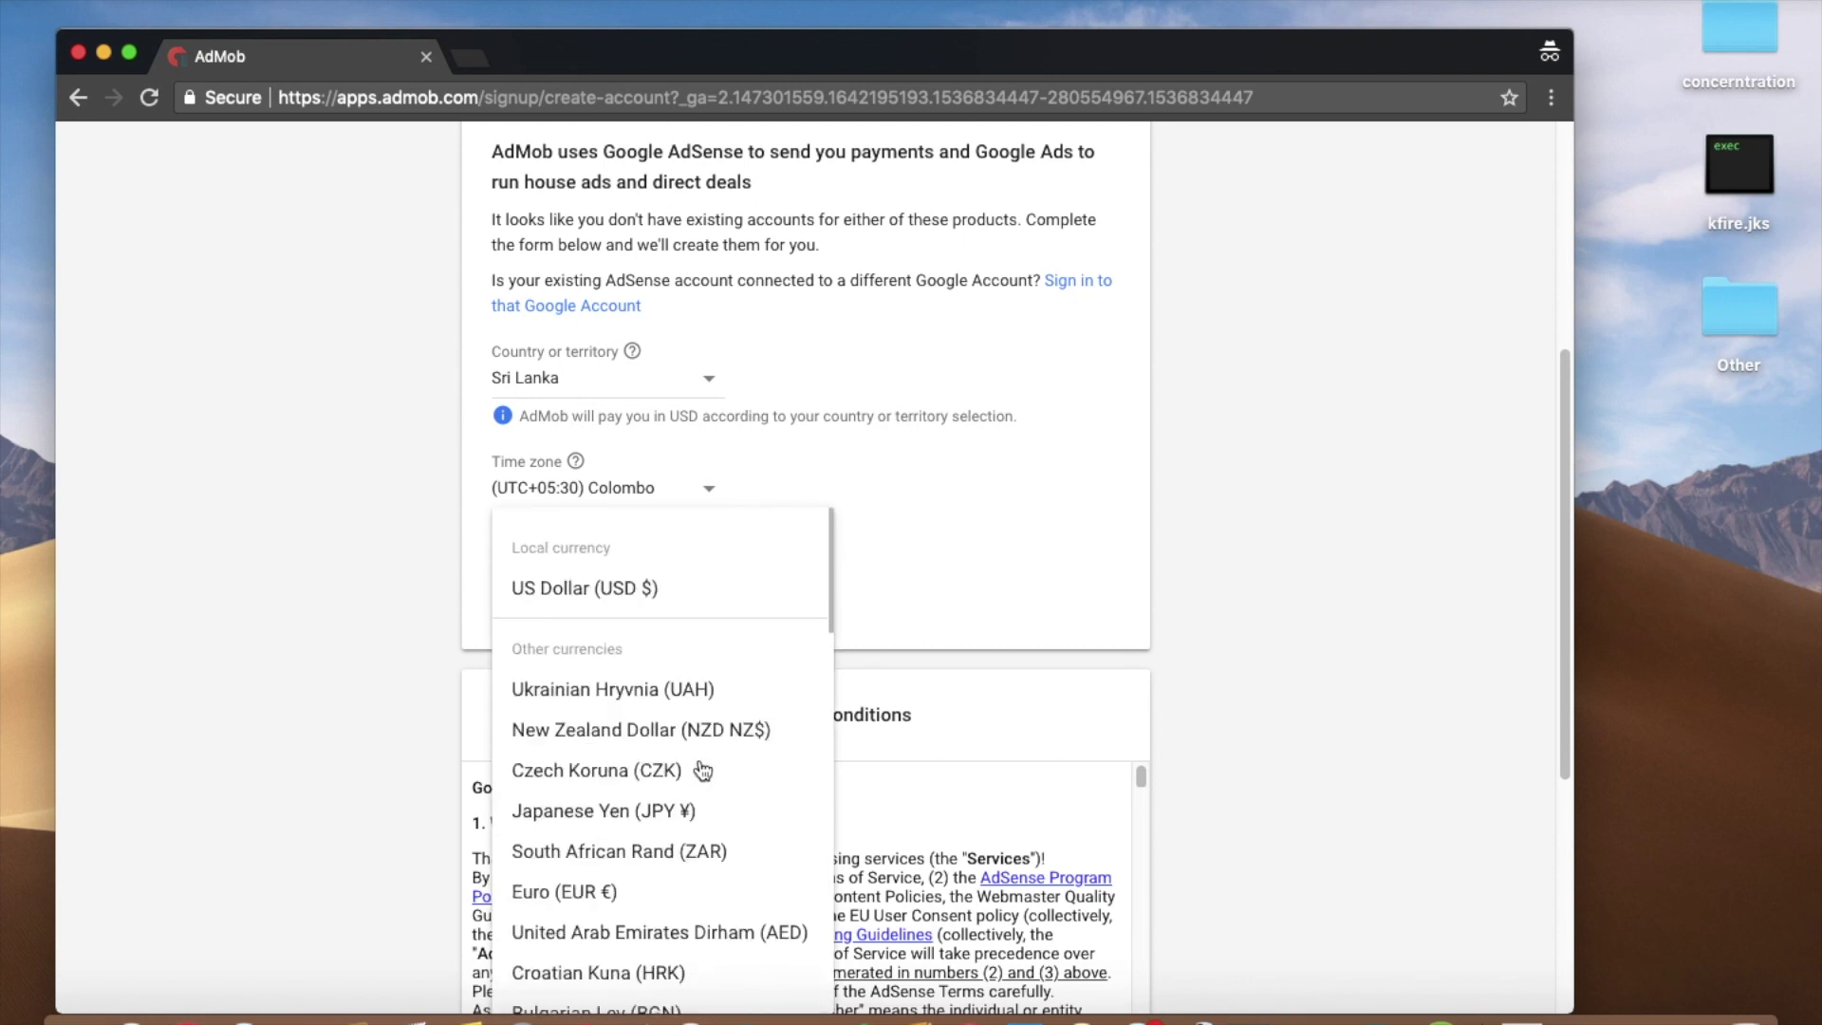
pyautogui.click(629, 591)
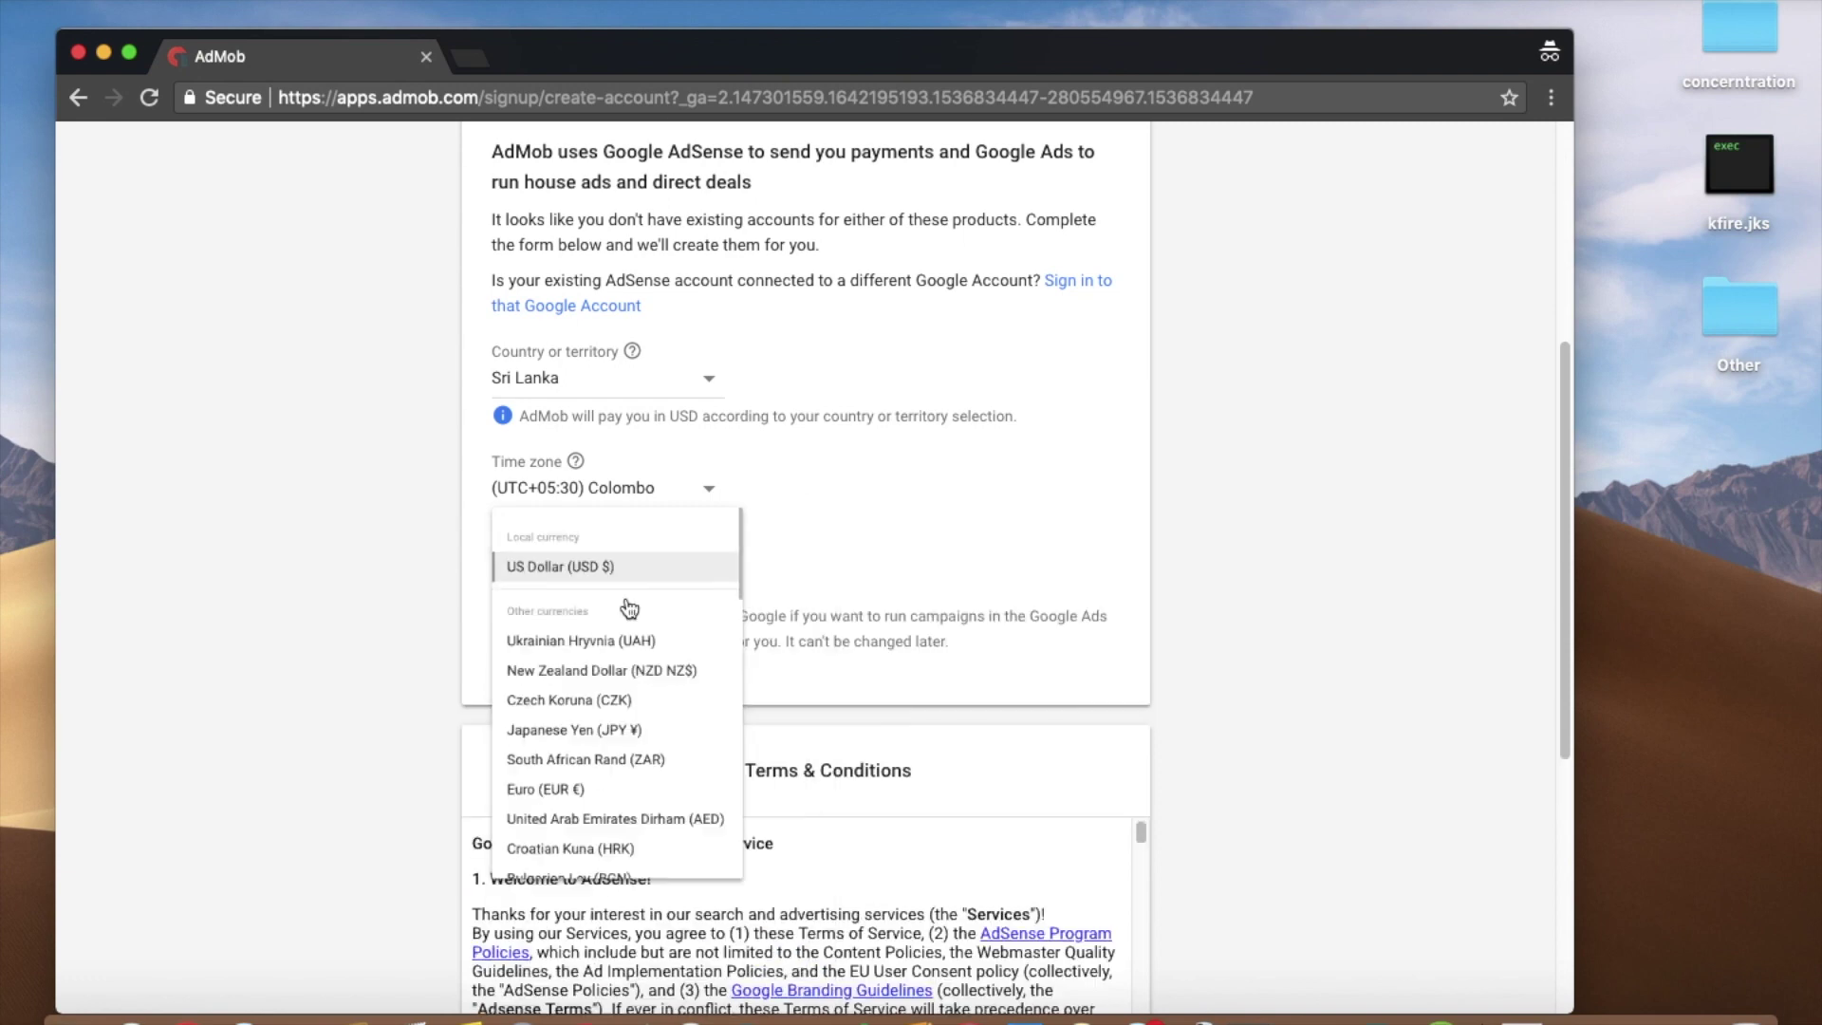
pyautogui.scroll(5, 757, 607)
pyautogui.scroll(-10, 967, 645)
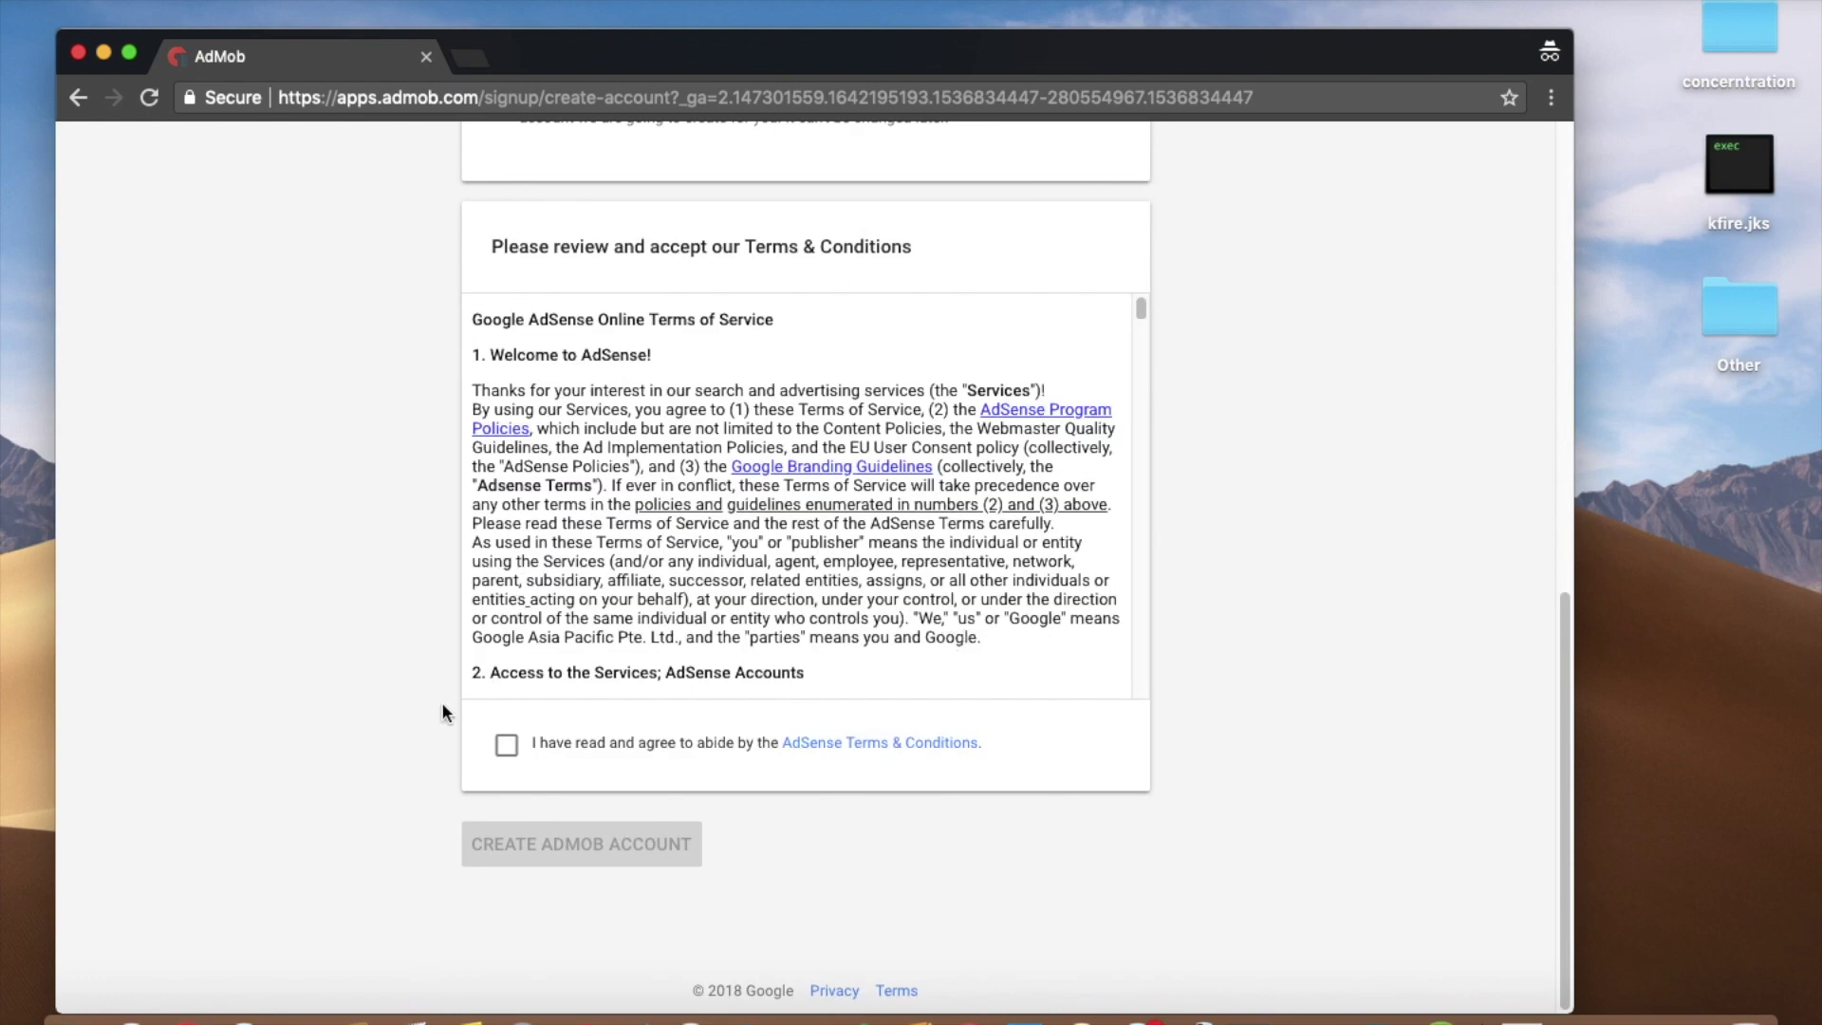
pyautogui.scroll(-5, 607, 688)
pyautogui.scroll(-5, 631, 539)
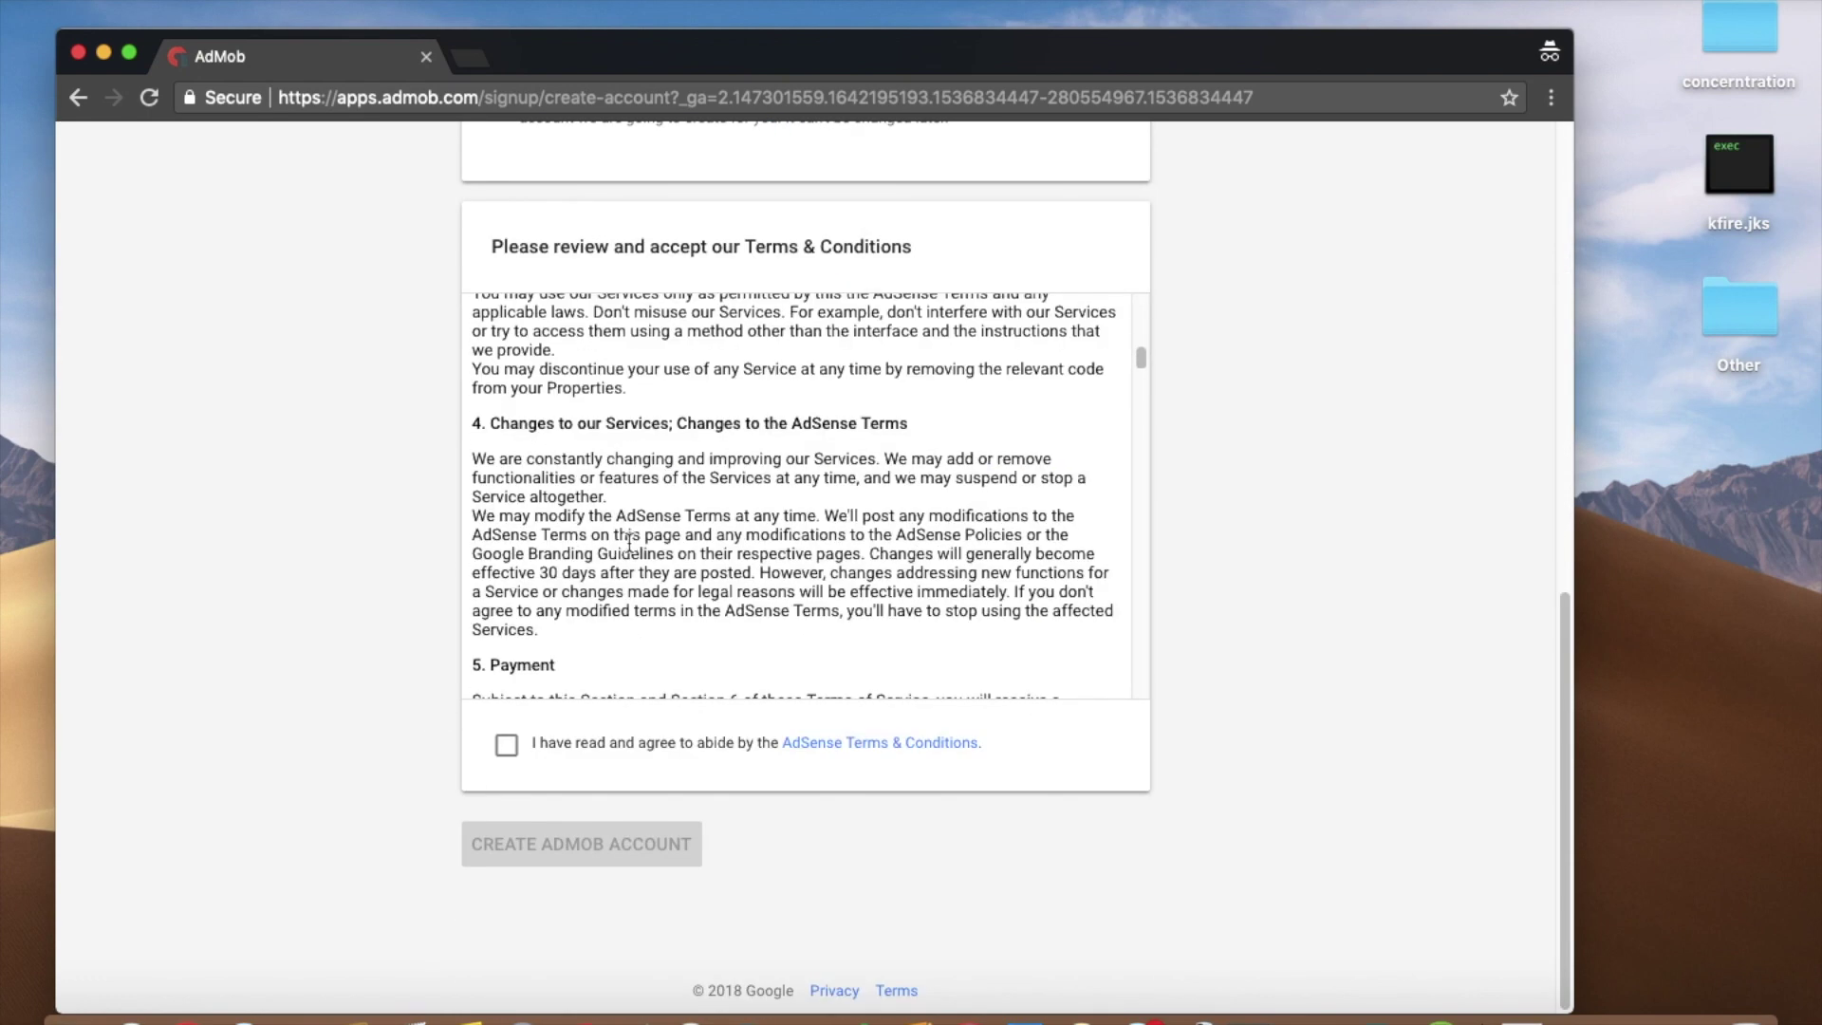
pyautogui.scroll(10, 628, 546)
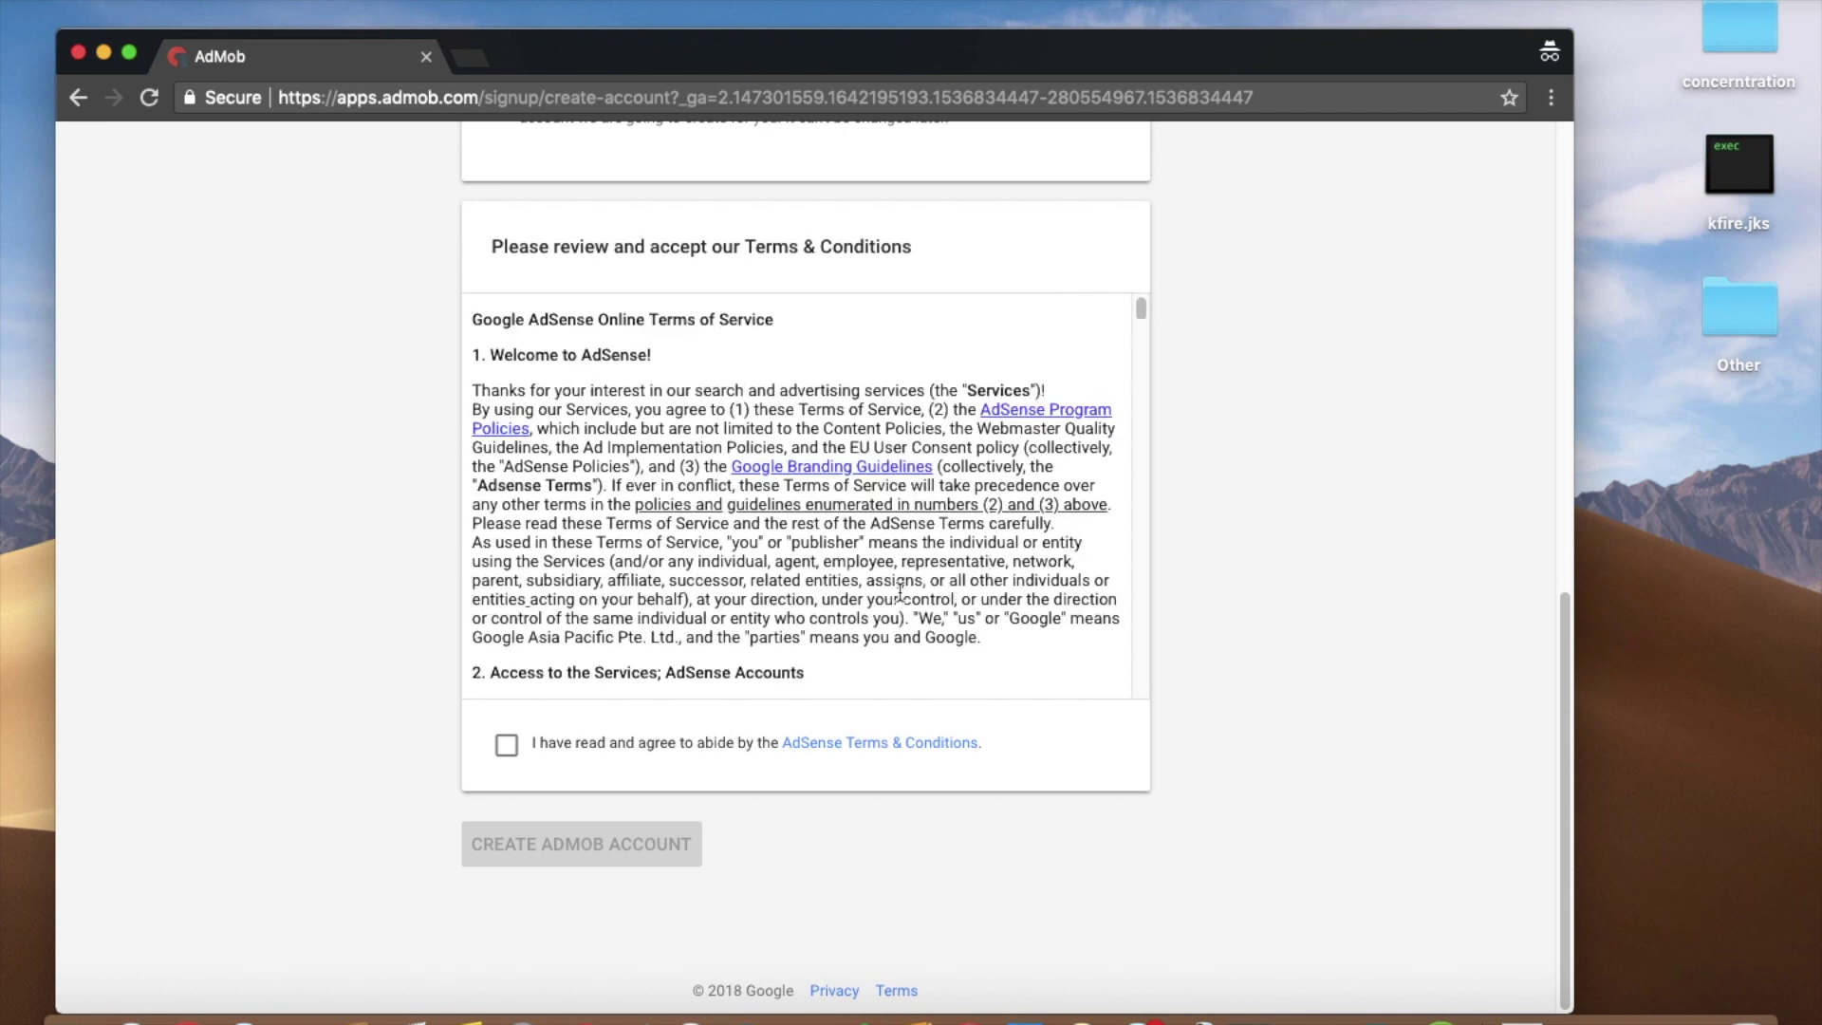
pyautogui.scroll(-1, 892, 591)
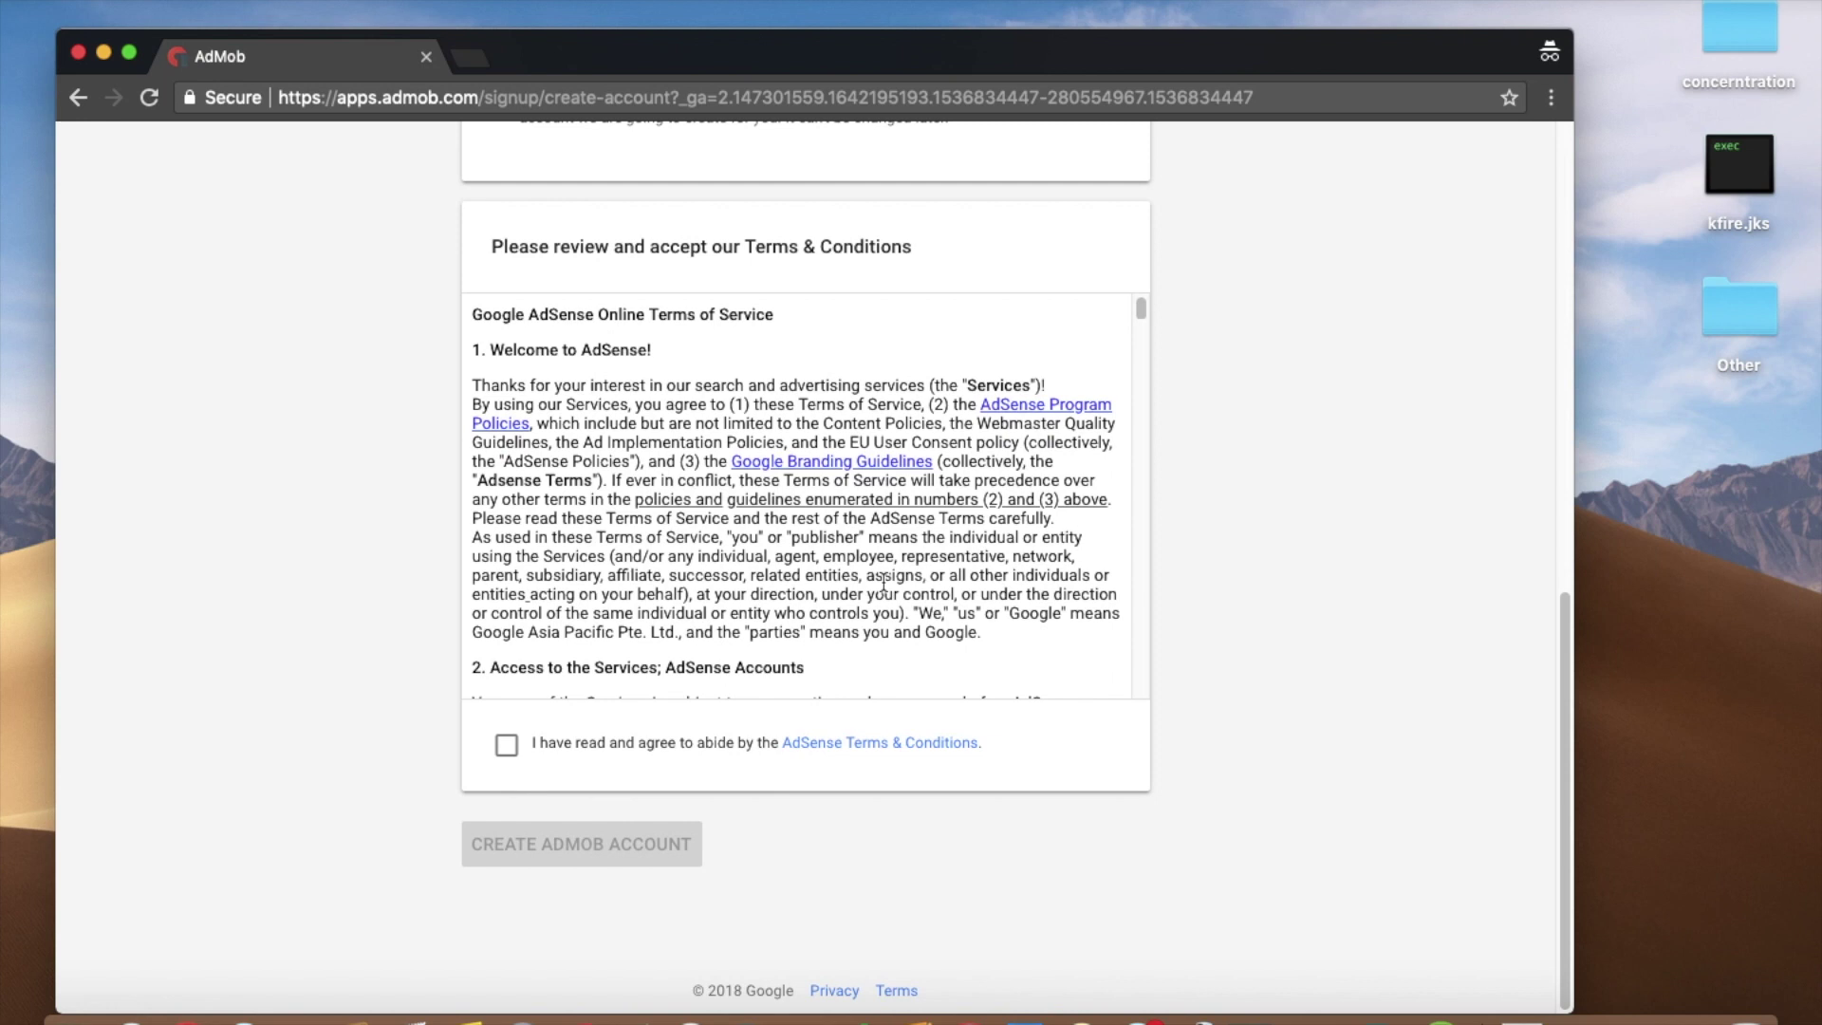
pyautogui.scroll(-15, 811, 628)
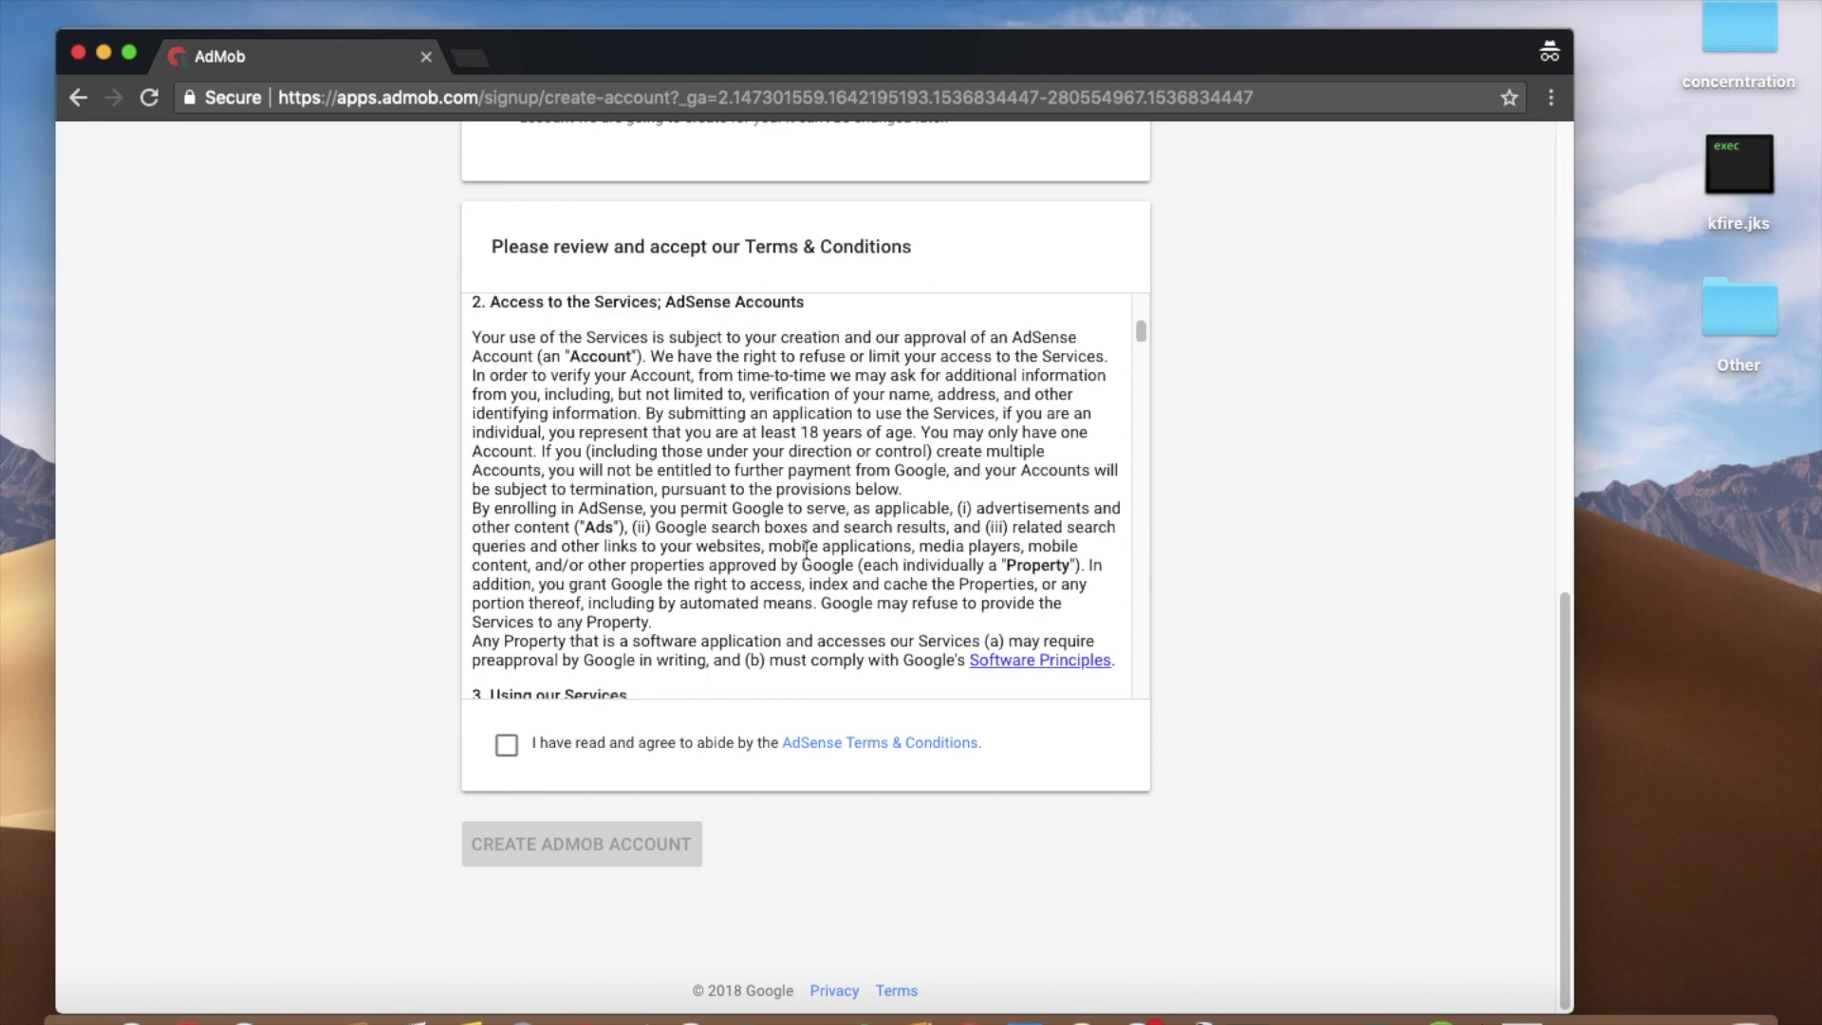
pyautogui.scroll(-8, 617, 358)
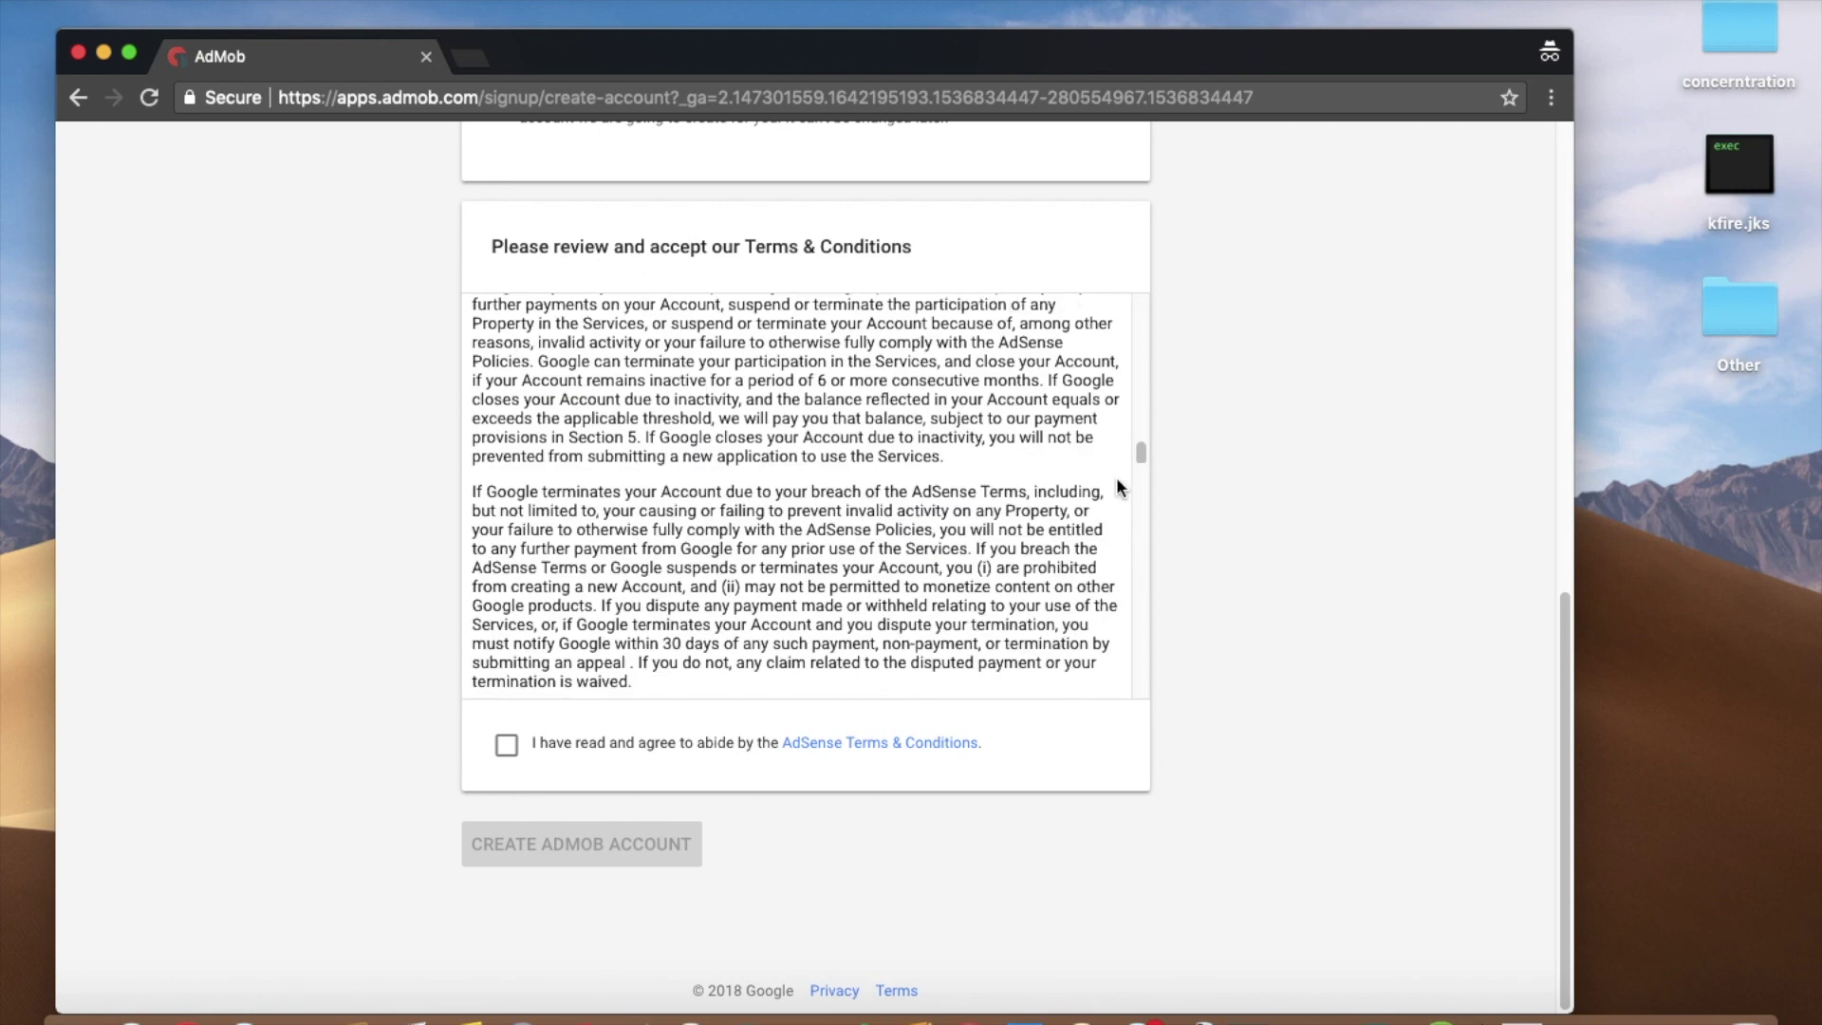
pyautogui.scroll(-1, 679, 653)
pyautogui.scroll(-4, 680, 653)
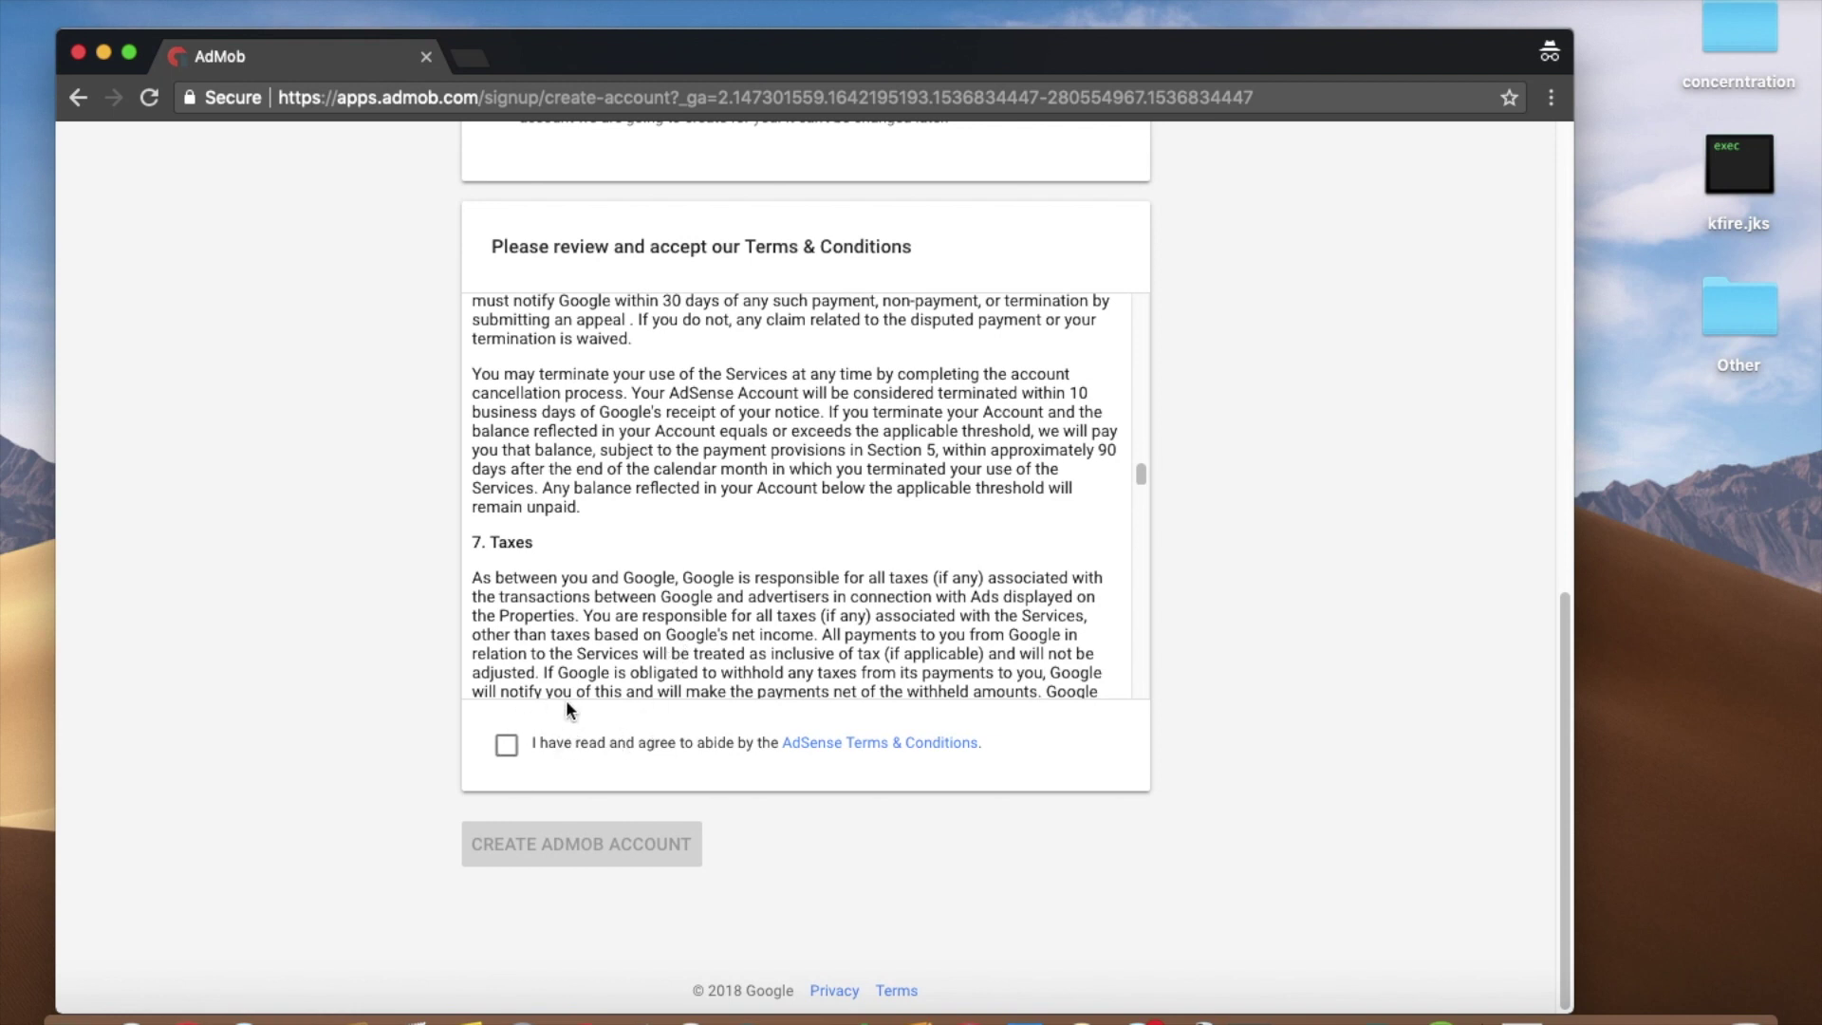
pyautogui.scroll(-15, 645, 668)
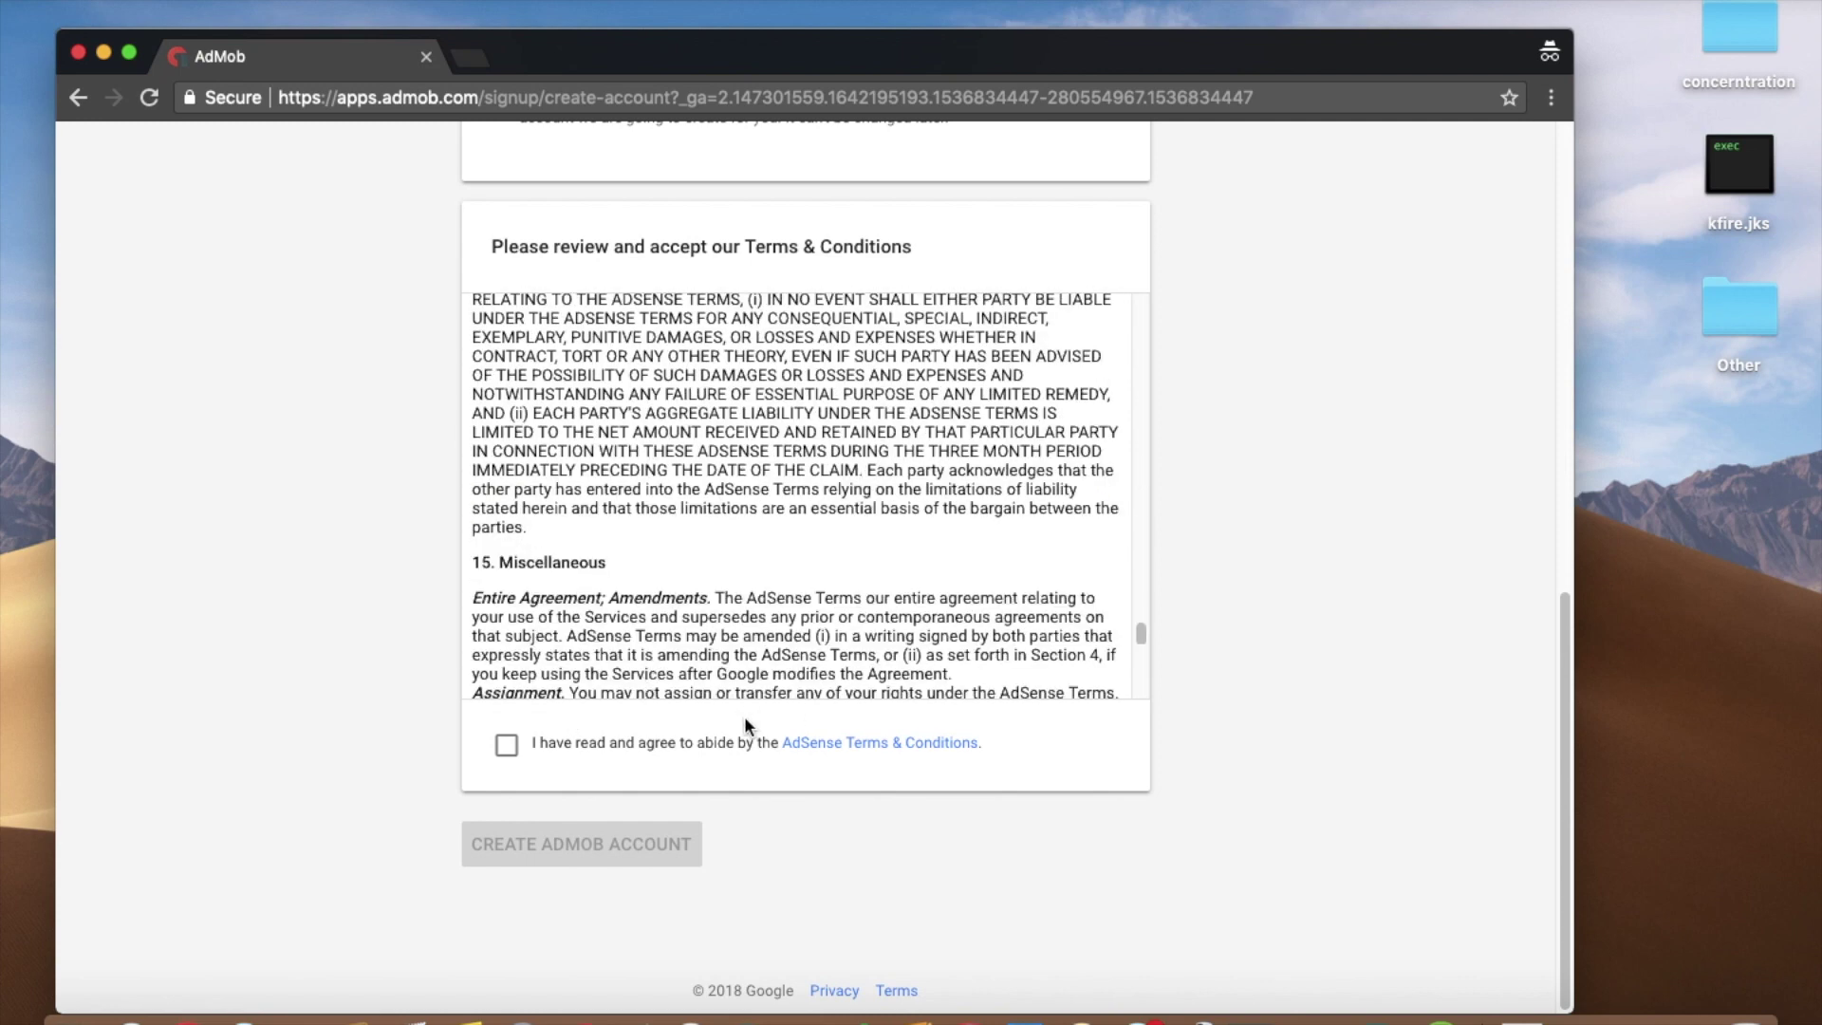
# Step: Agree to the AdSense terms and reach the Home dashboard showing $1.94 earned this month
pyautogui.click(506, 744)
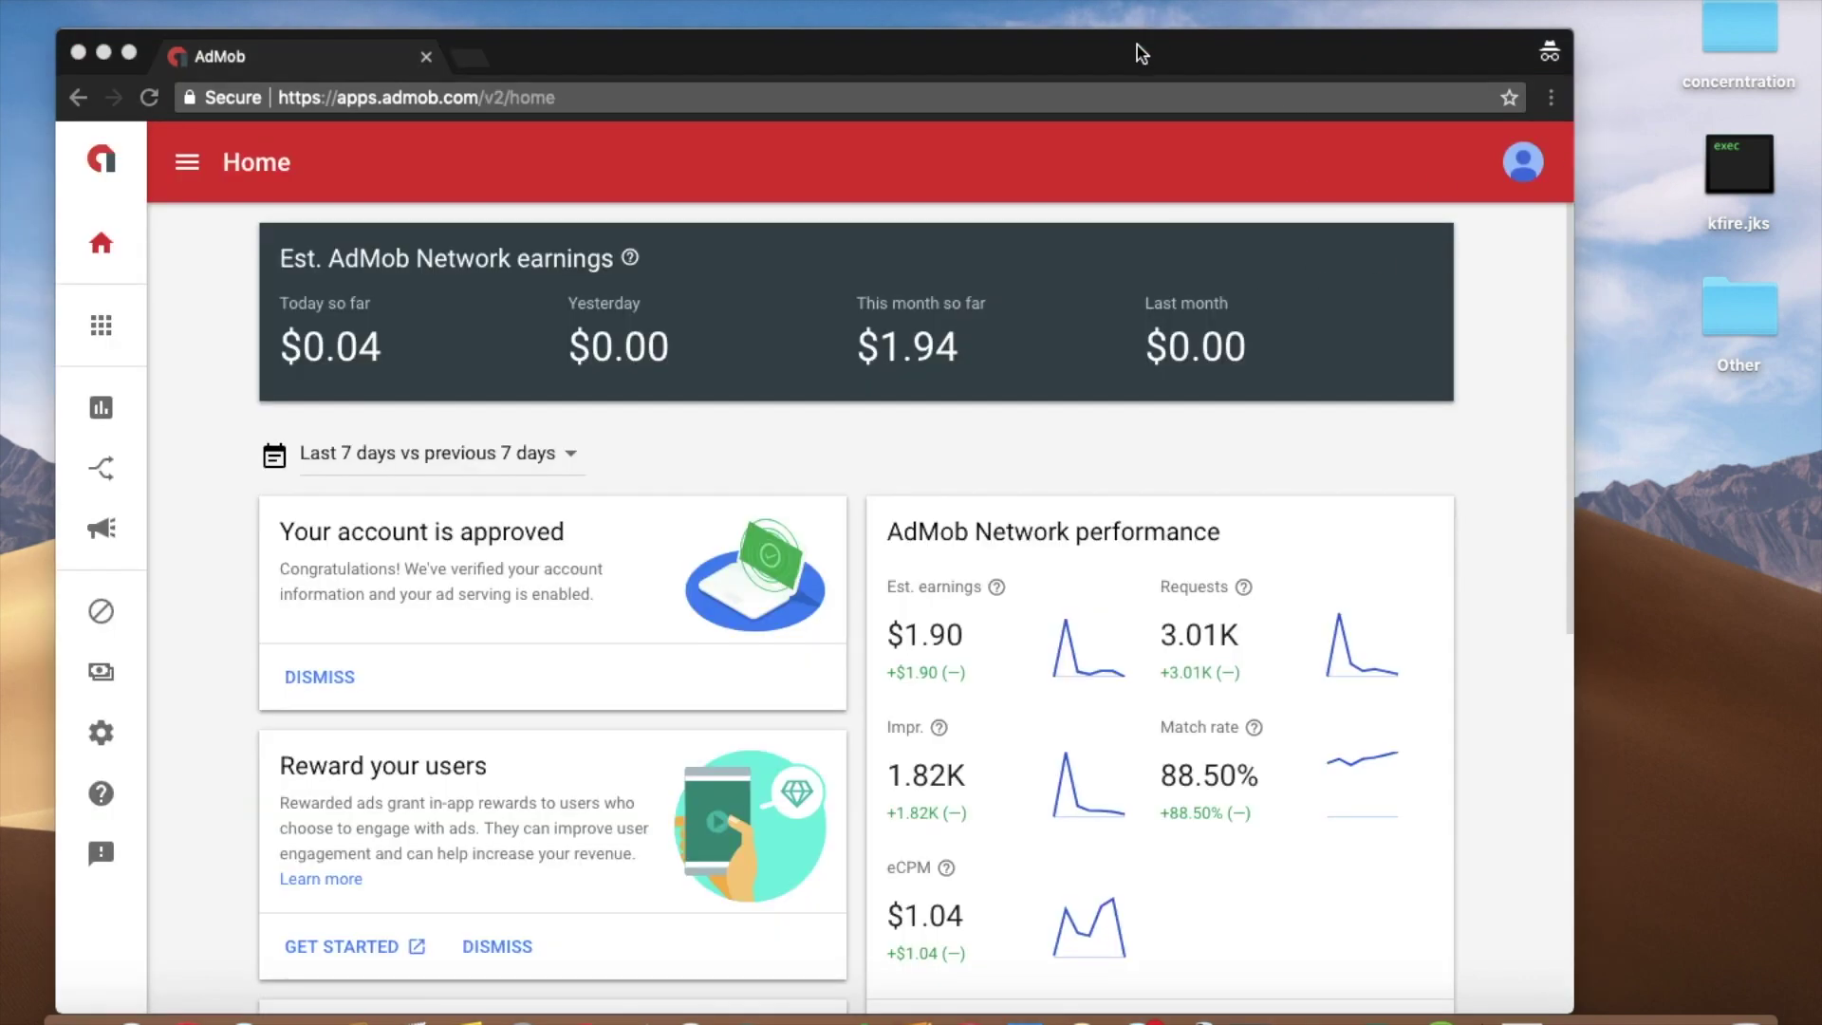
pyautogui.moveTo(1139, 54); pyautogui.dragTo(1162, 1)
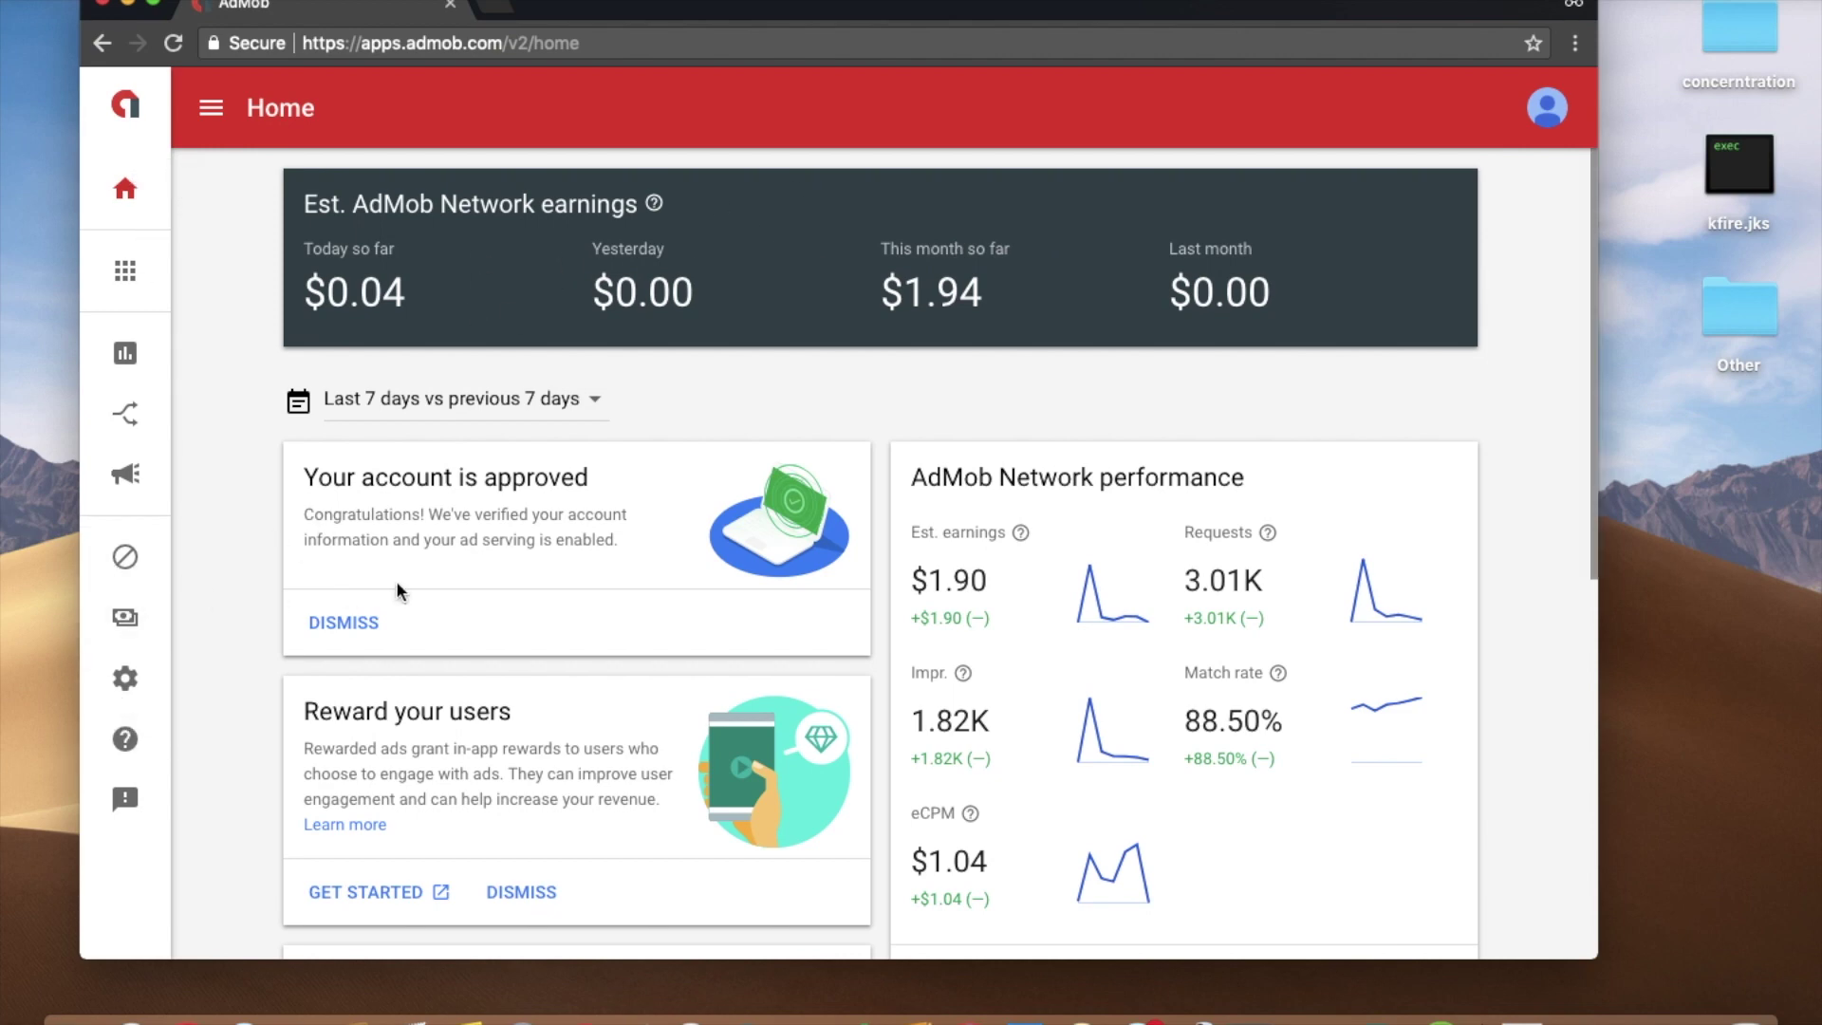
pyautogui.scroll(-4, 810, 571)
pyautogui.scroll(4, 810, 571)
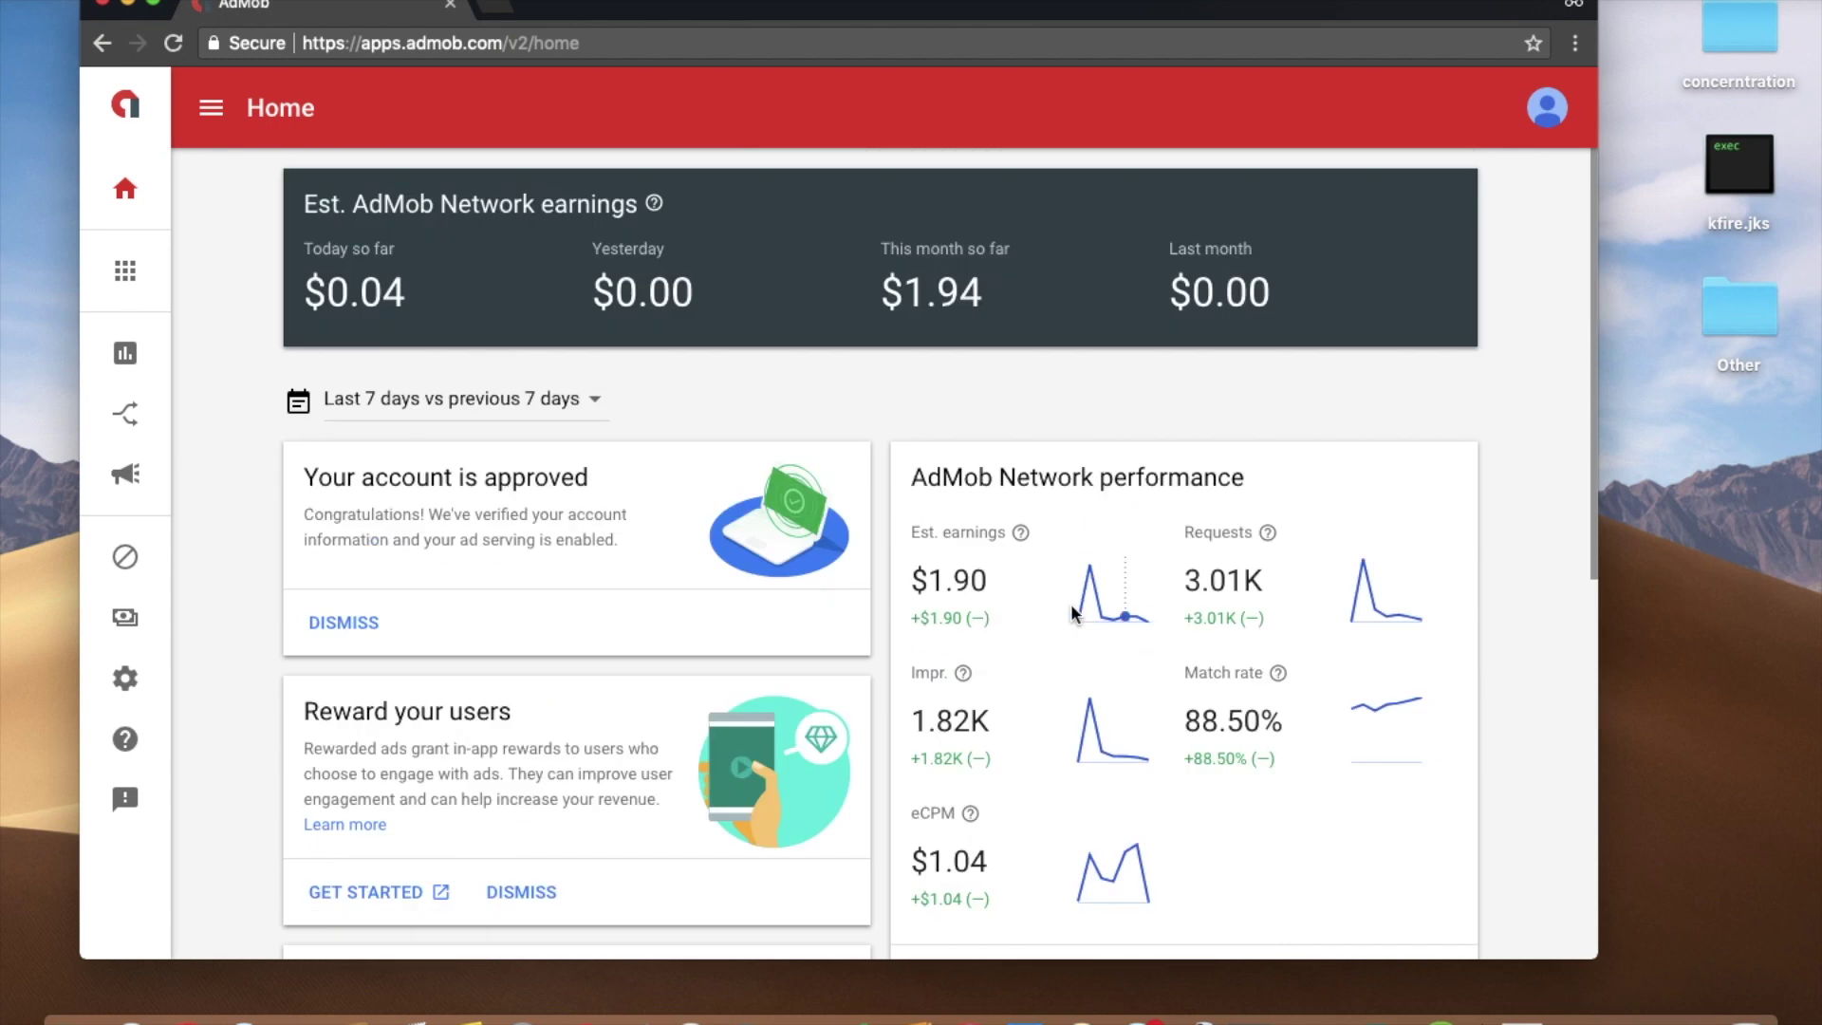
# Step: From the Apps list, start adding an already-published app, then cancel the setup
pyautogui.click(150, 288)
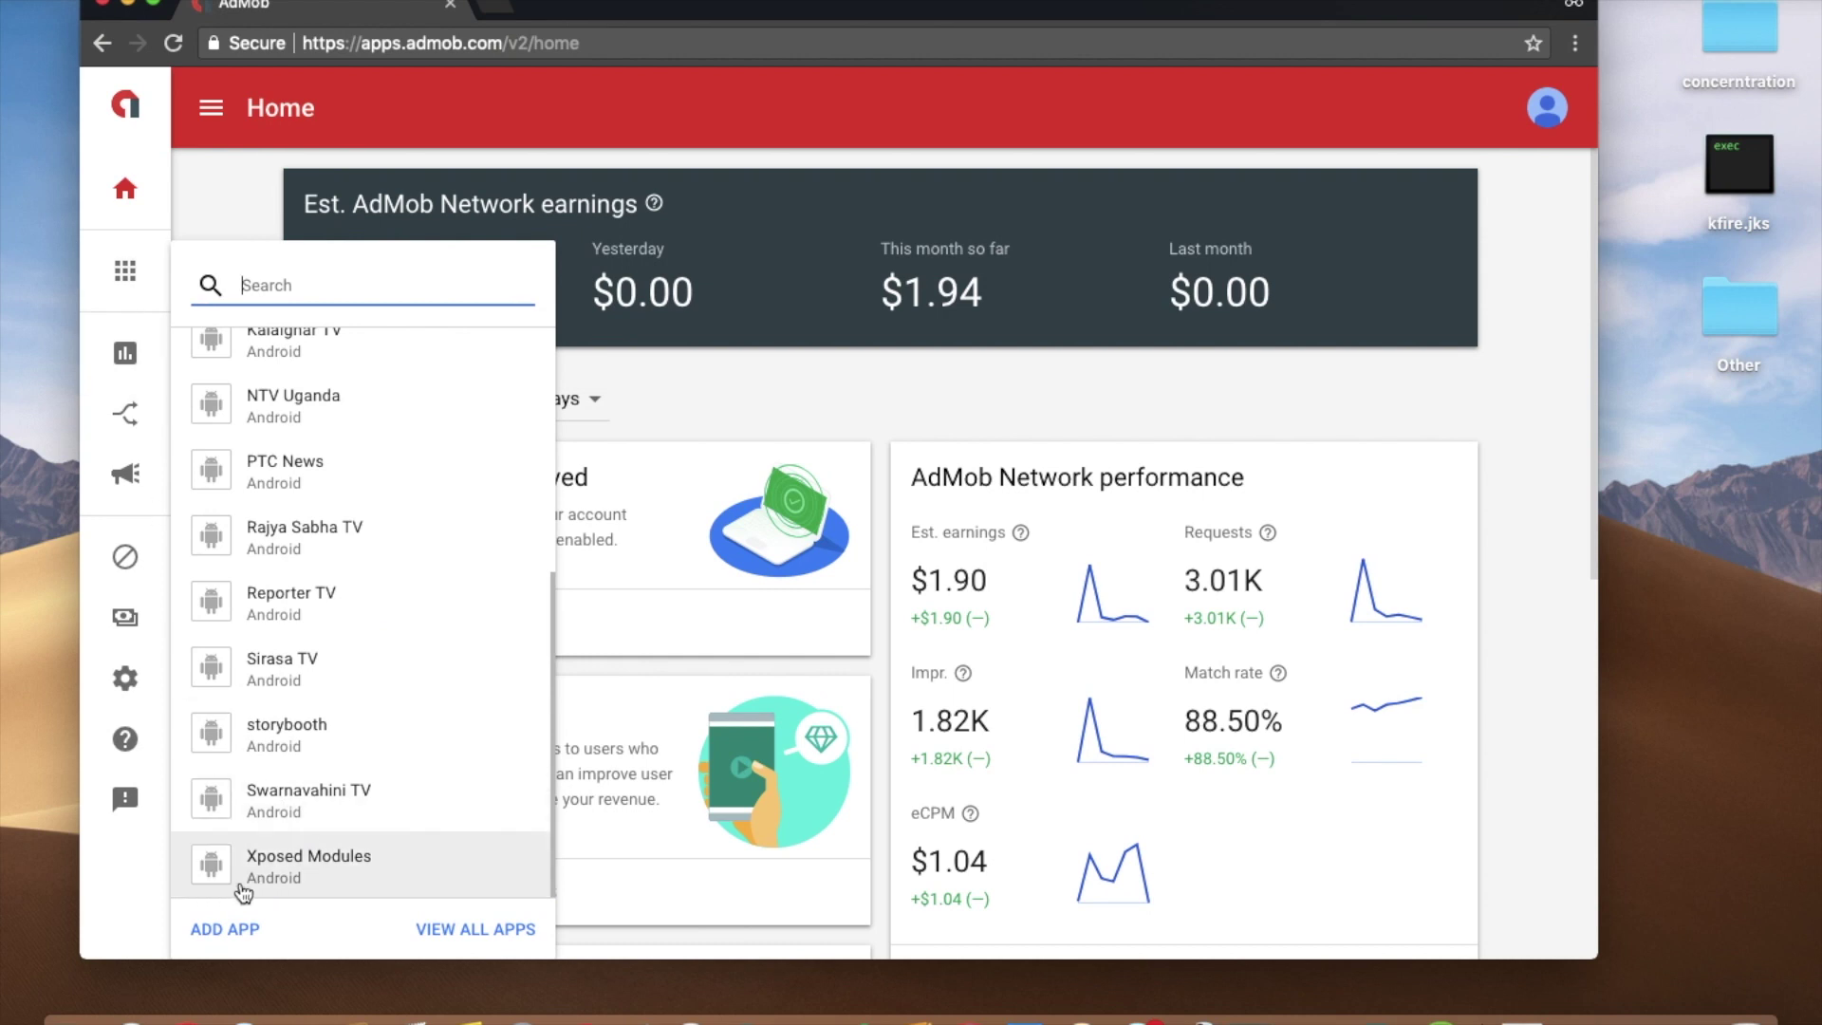
pyautogui.click(215, 930)
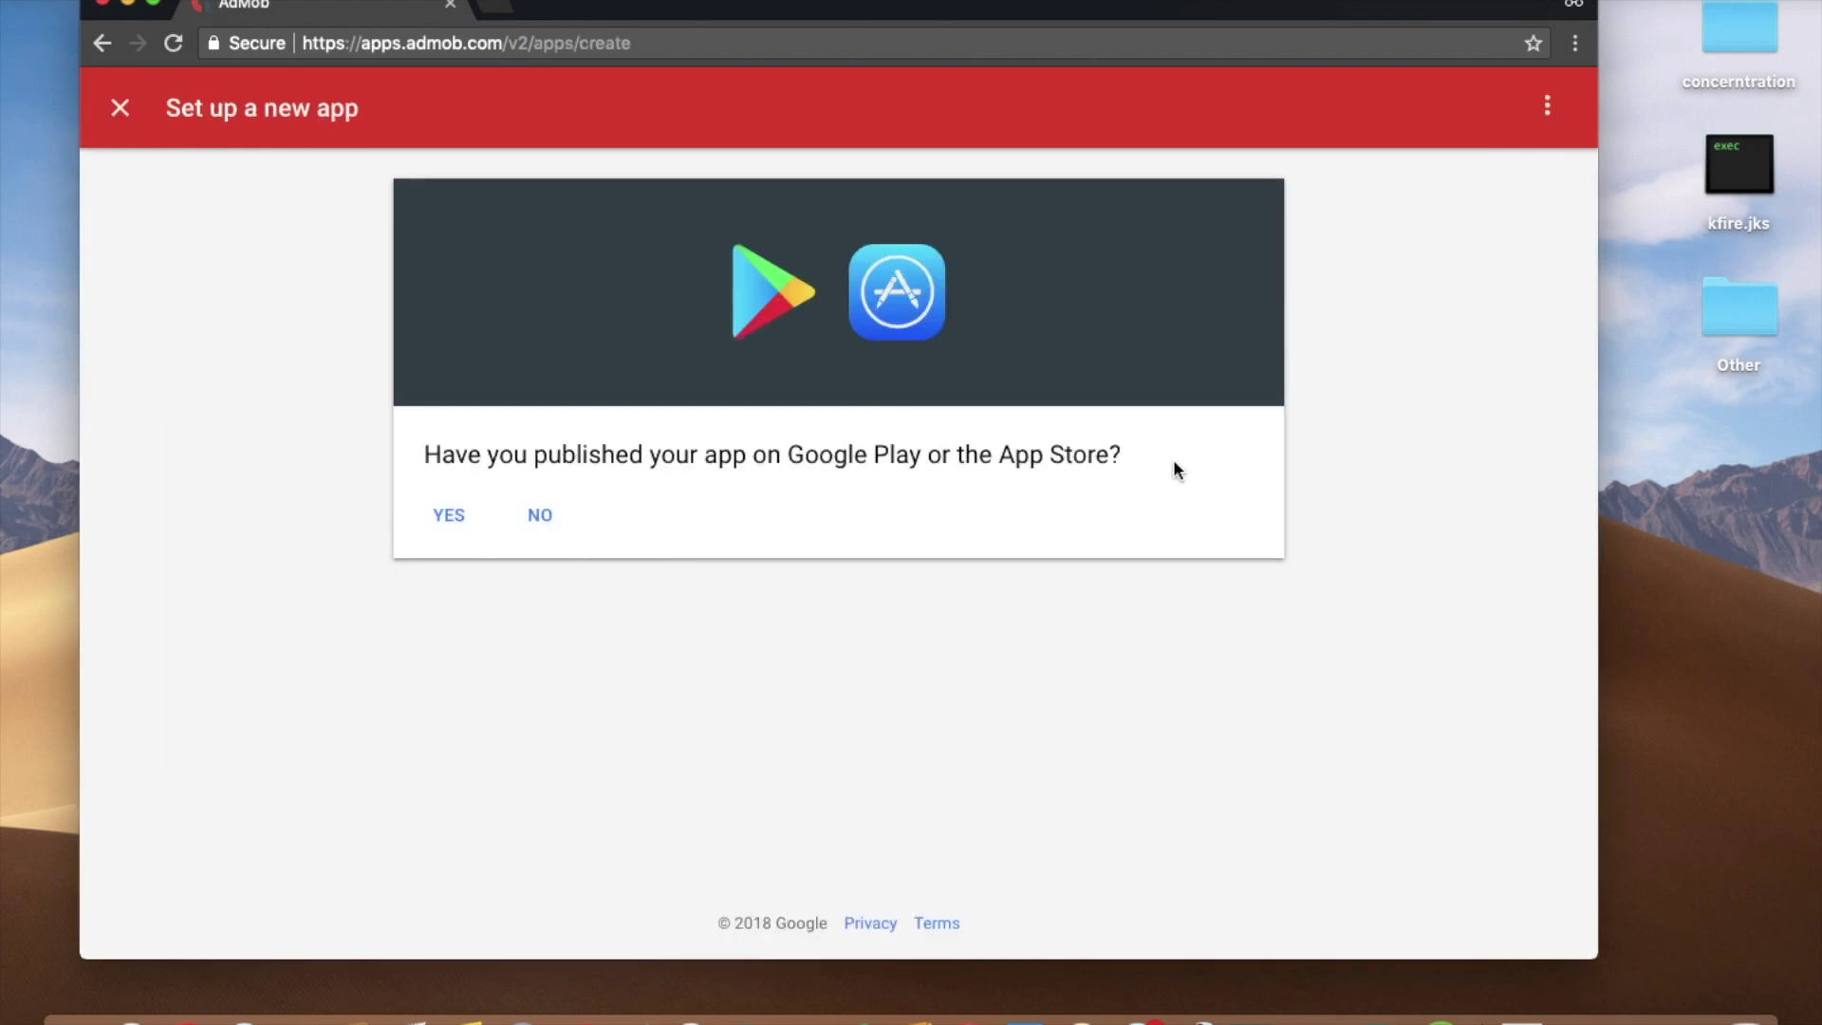
pyautogui.click(468, 521)
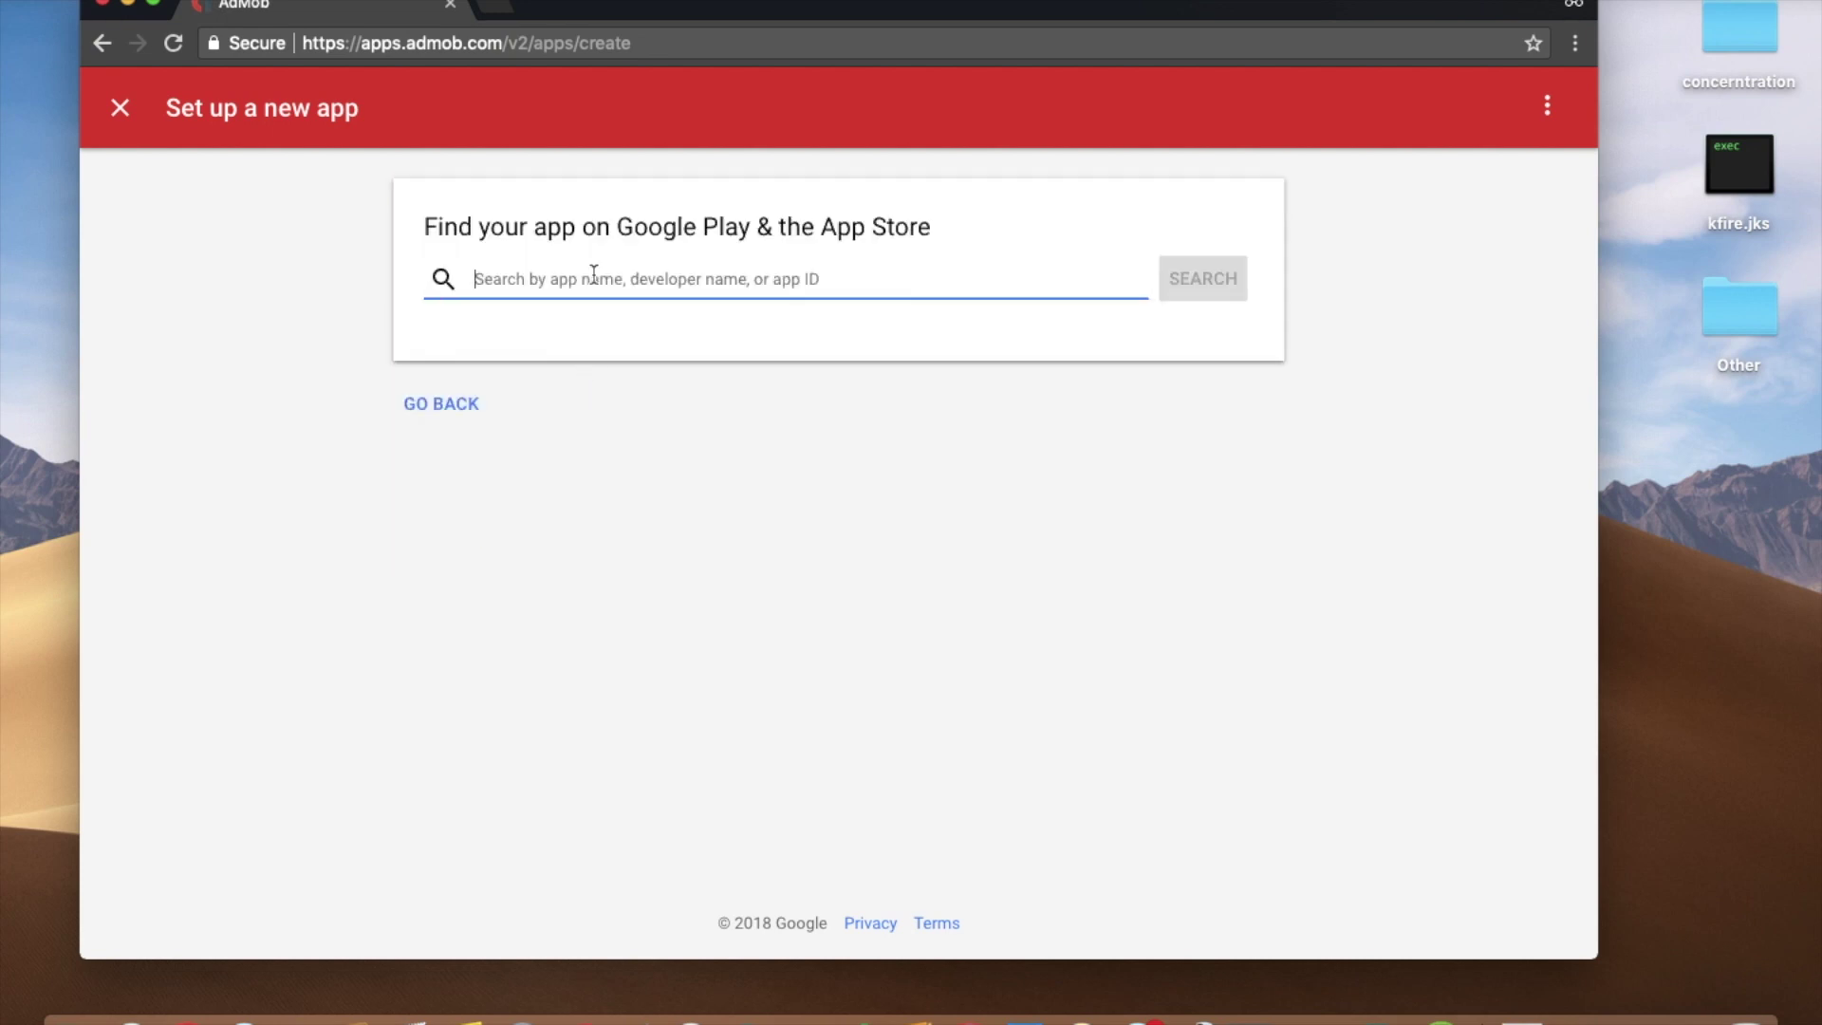
pyautogui.write('co')
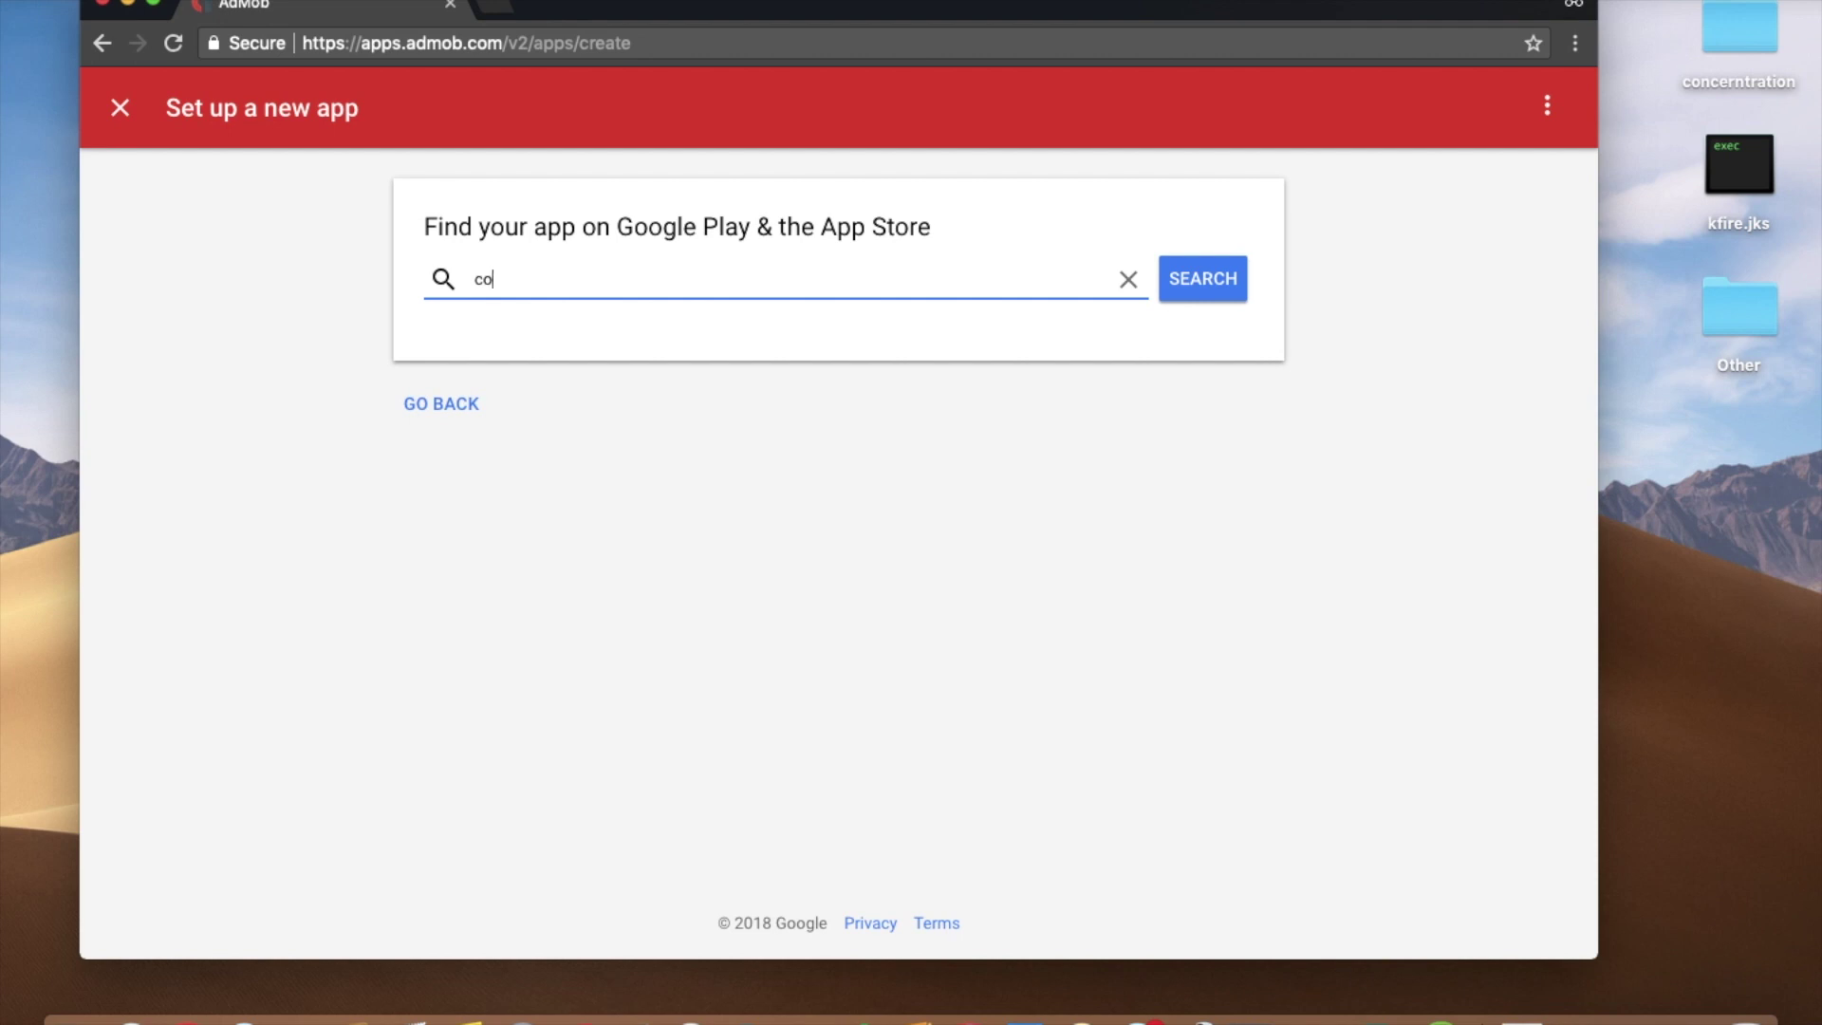
pyautogui.press('BackSpace')
pyautogui.press('BackSpace')
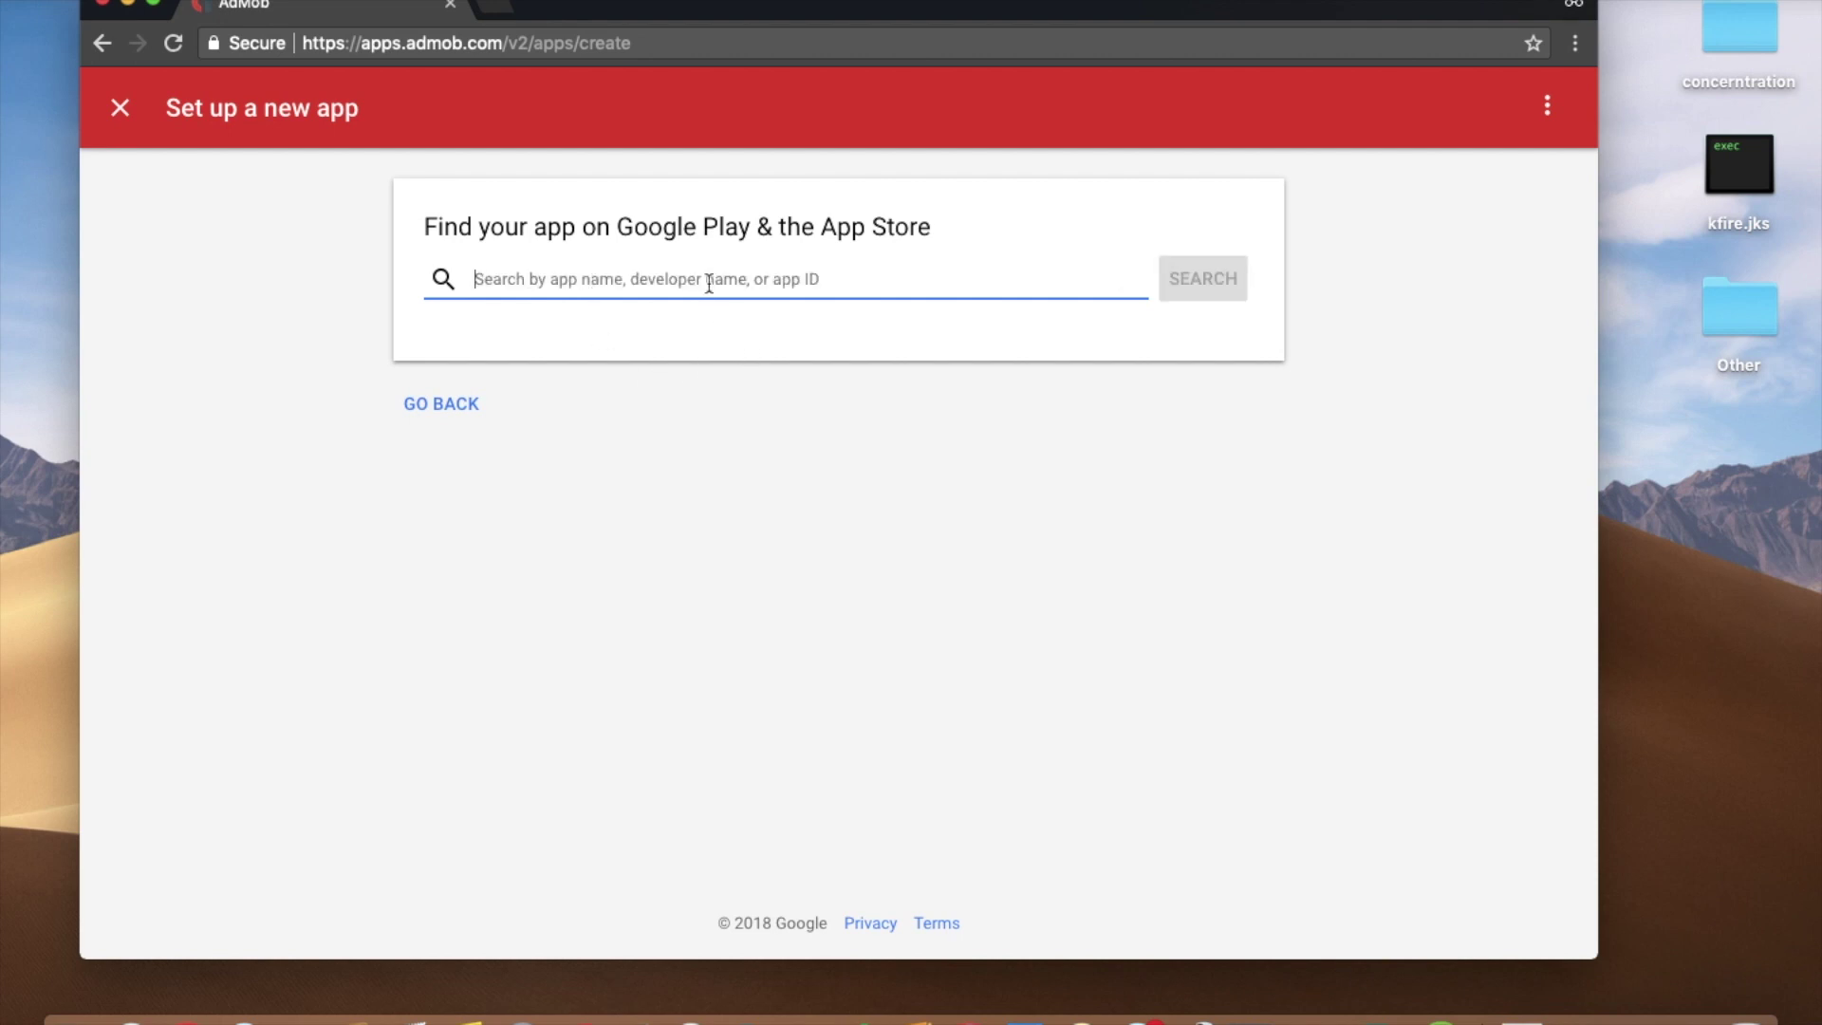
pyautogui.click(120, 107)
pyautogui.click(133, 277)
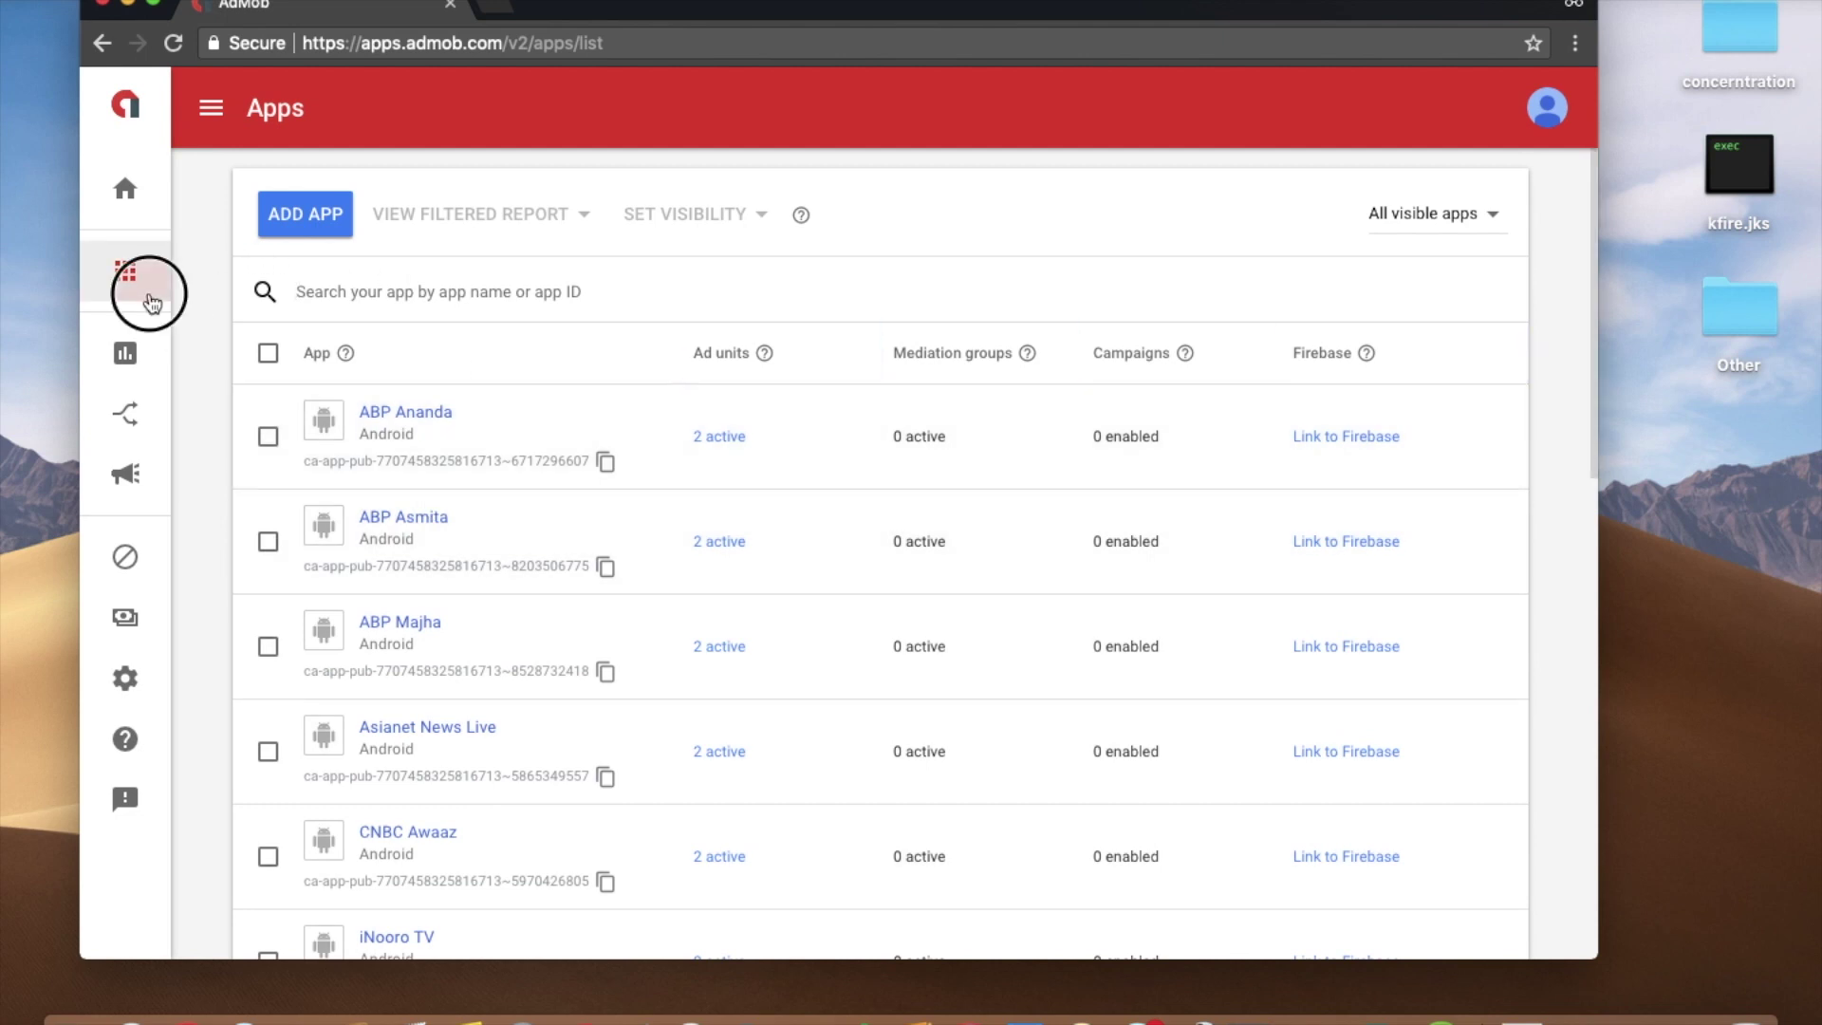
pyautogui.click(227, 925)
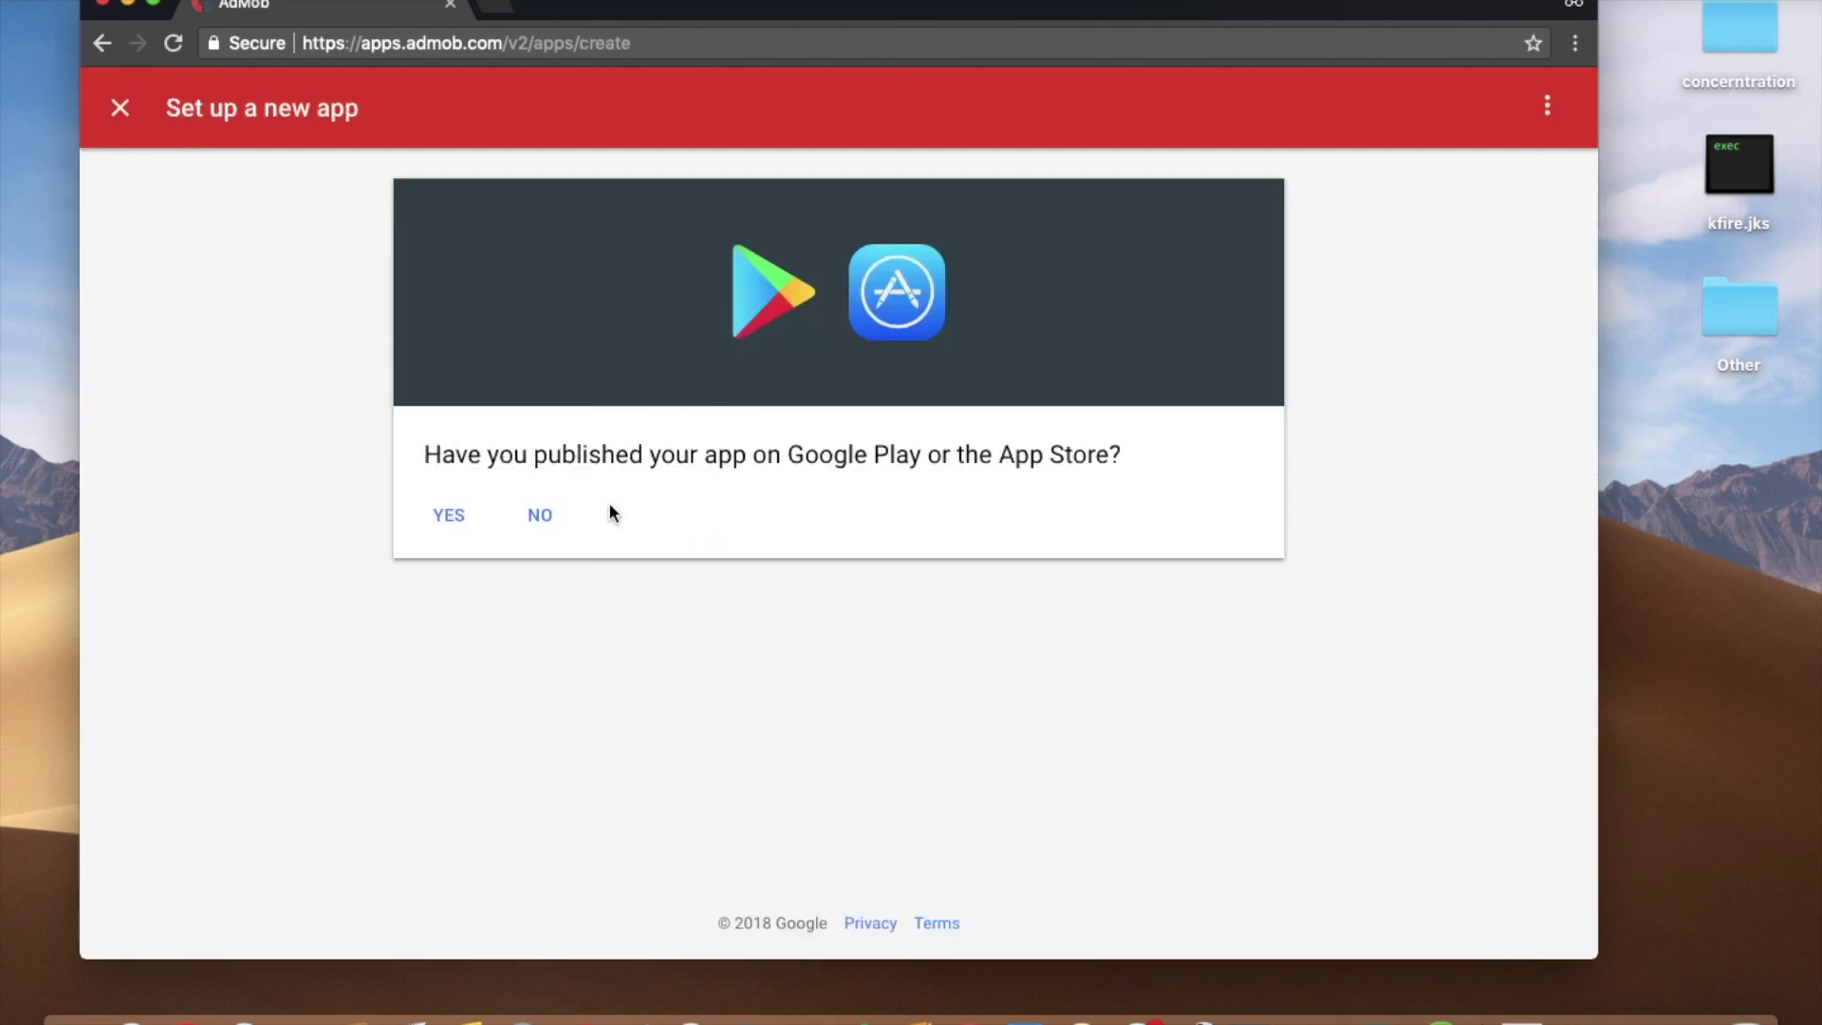
pyautogui.click(562, 520)
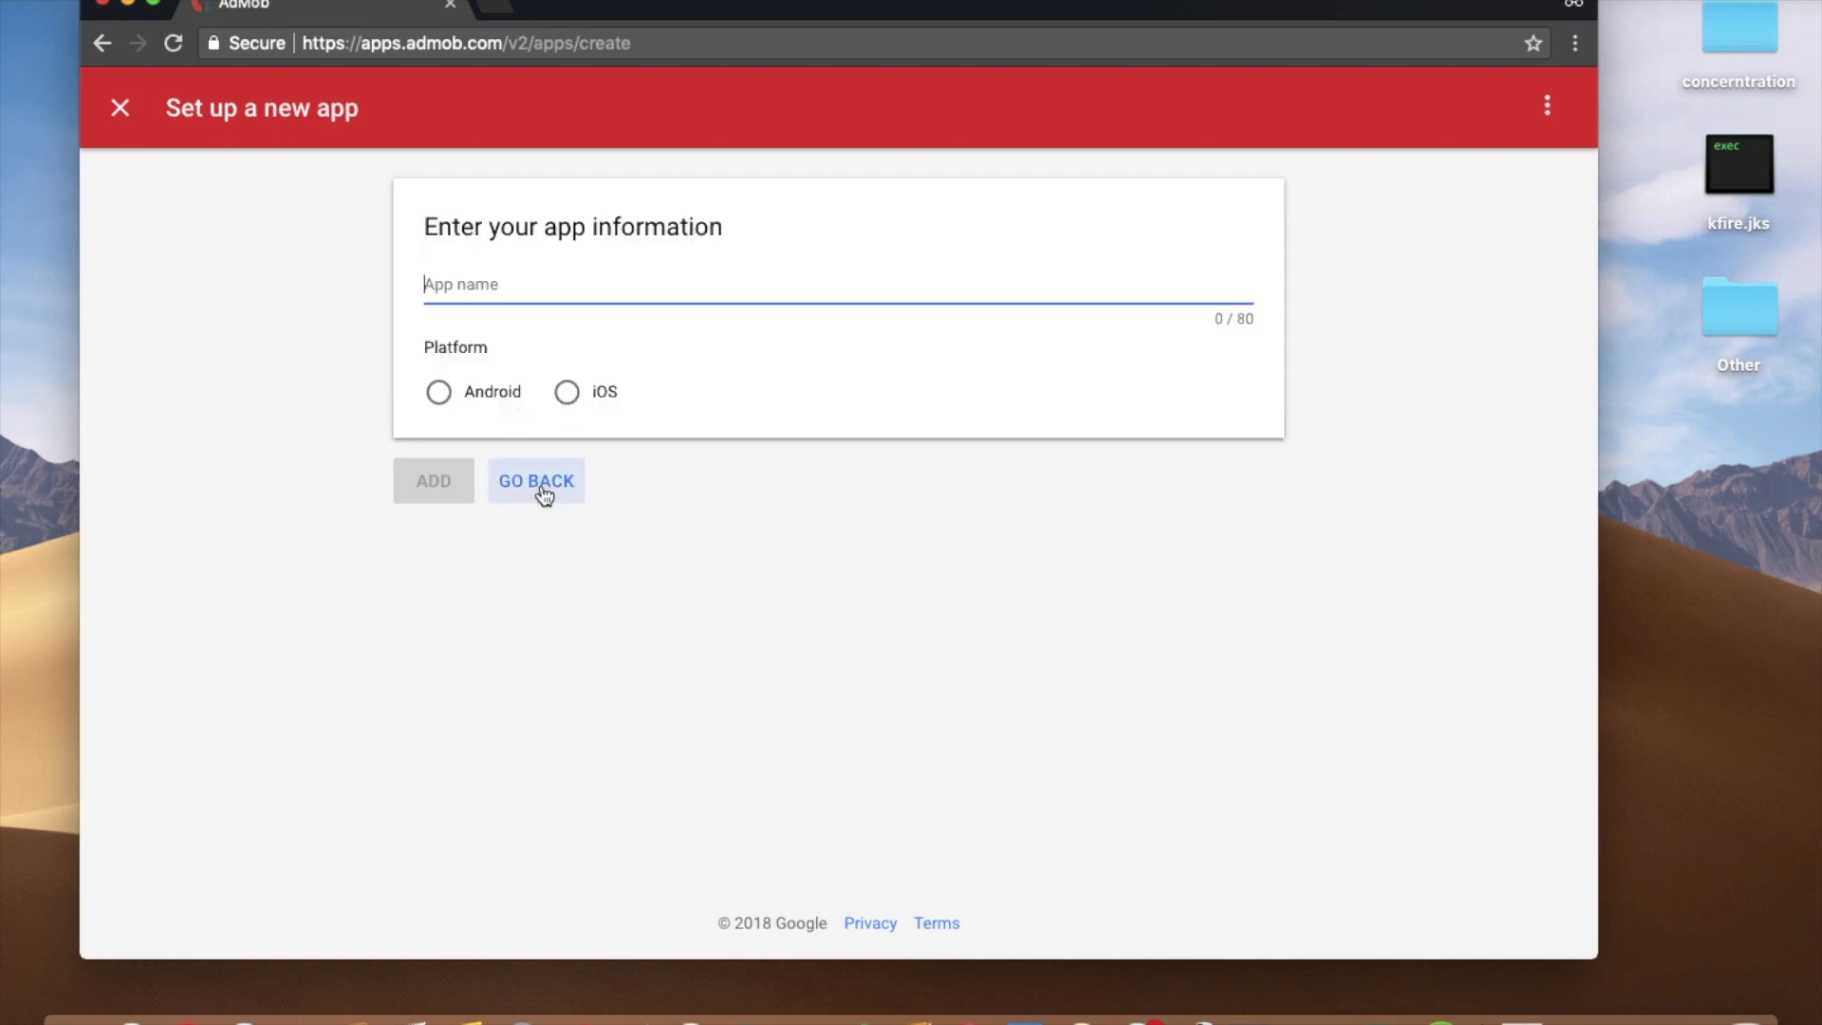
pyautogui.click(512, 395)
pyautogui.click(592, 389)
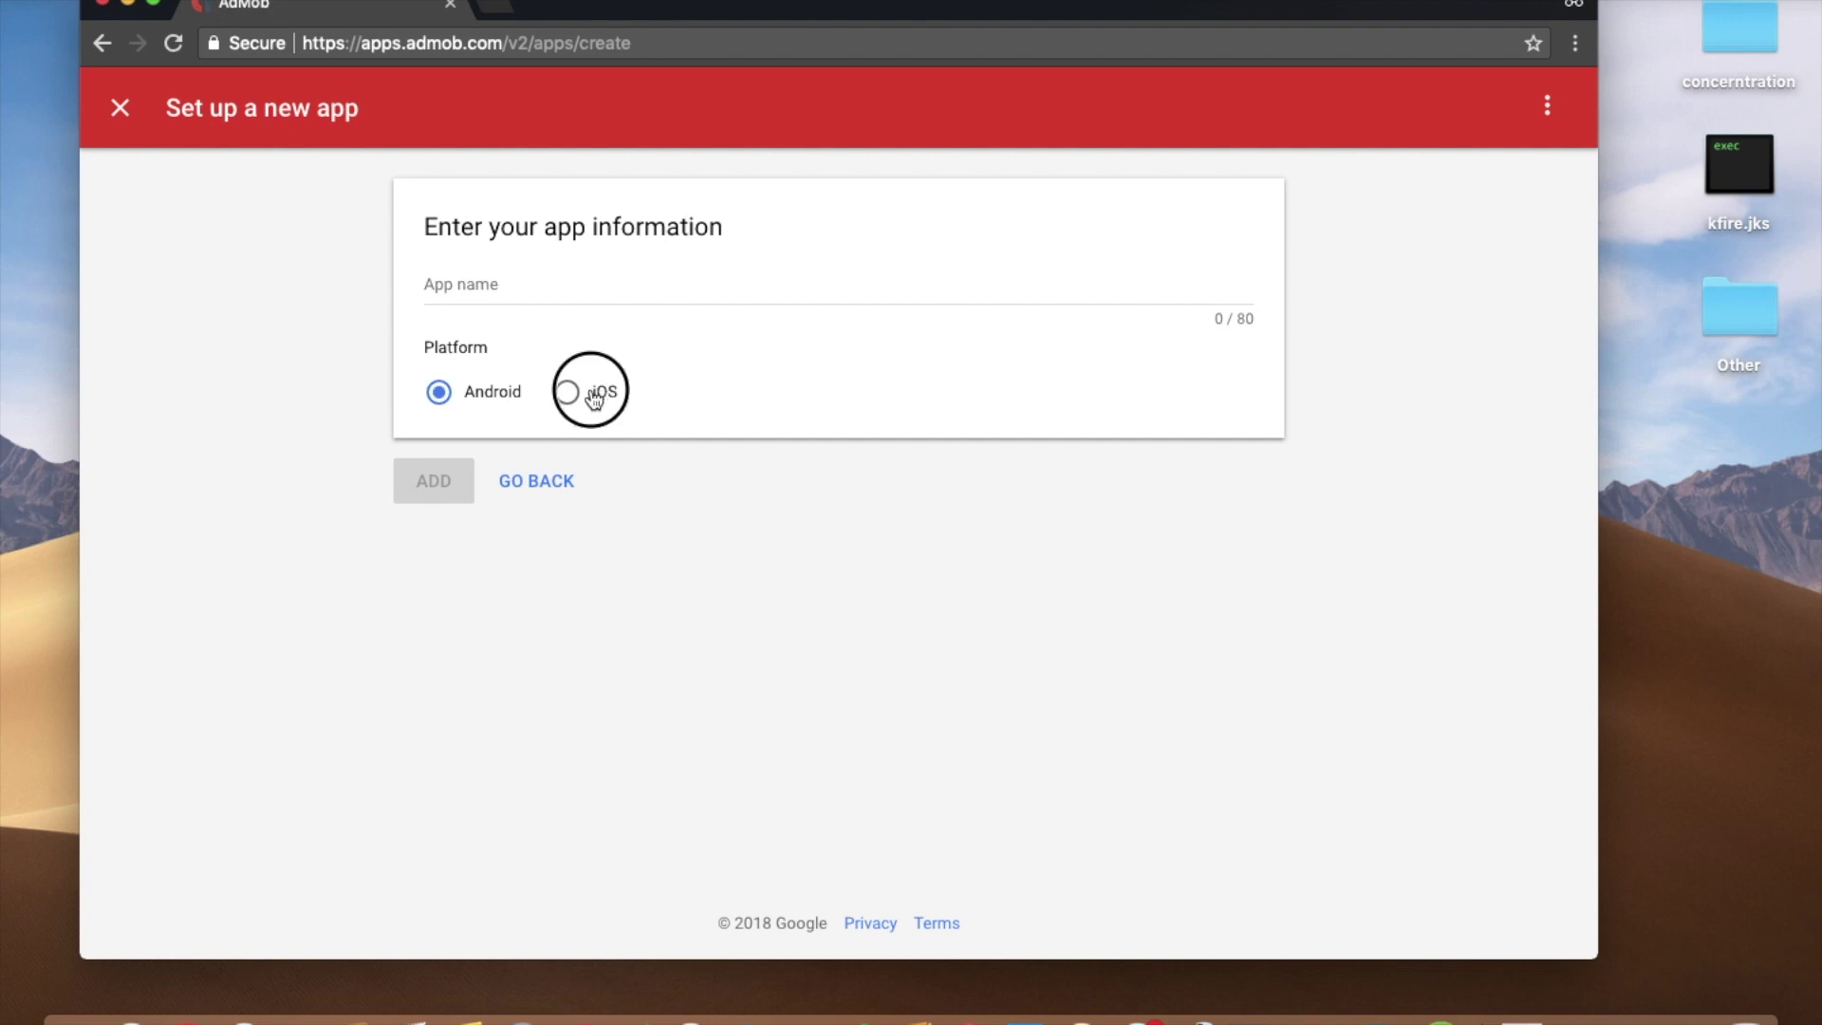
pyautogui.click(121, 100)
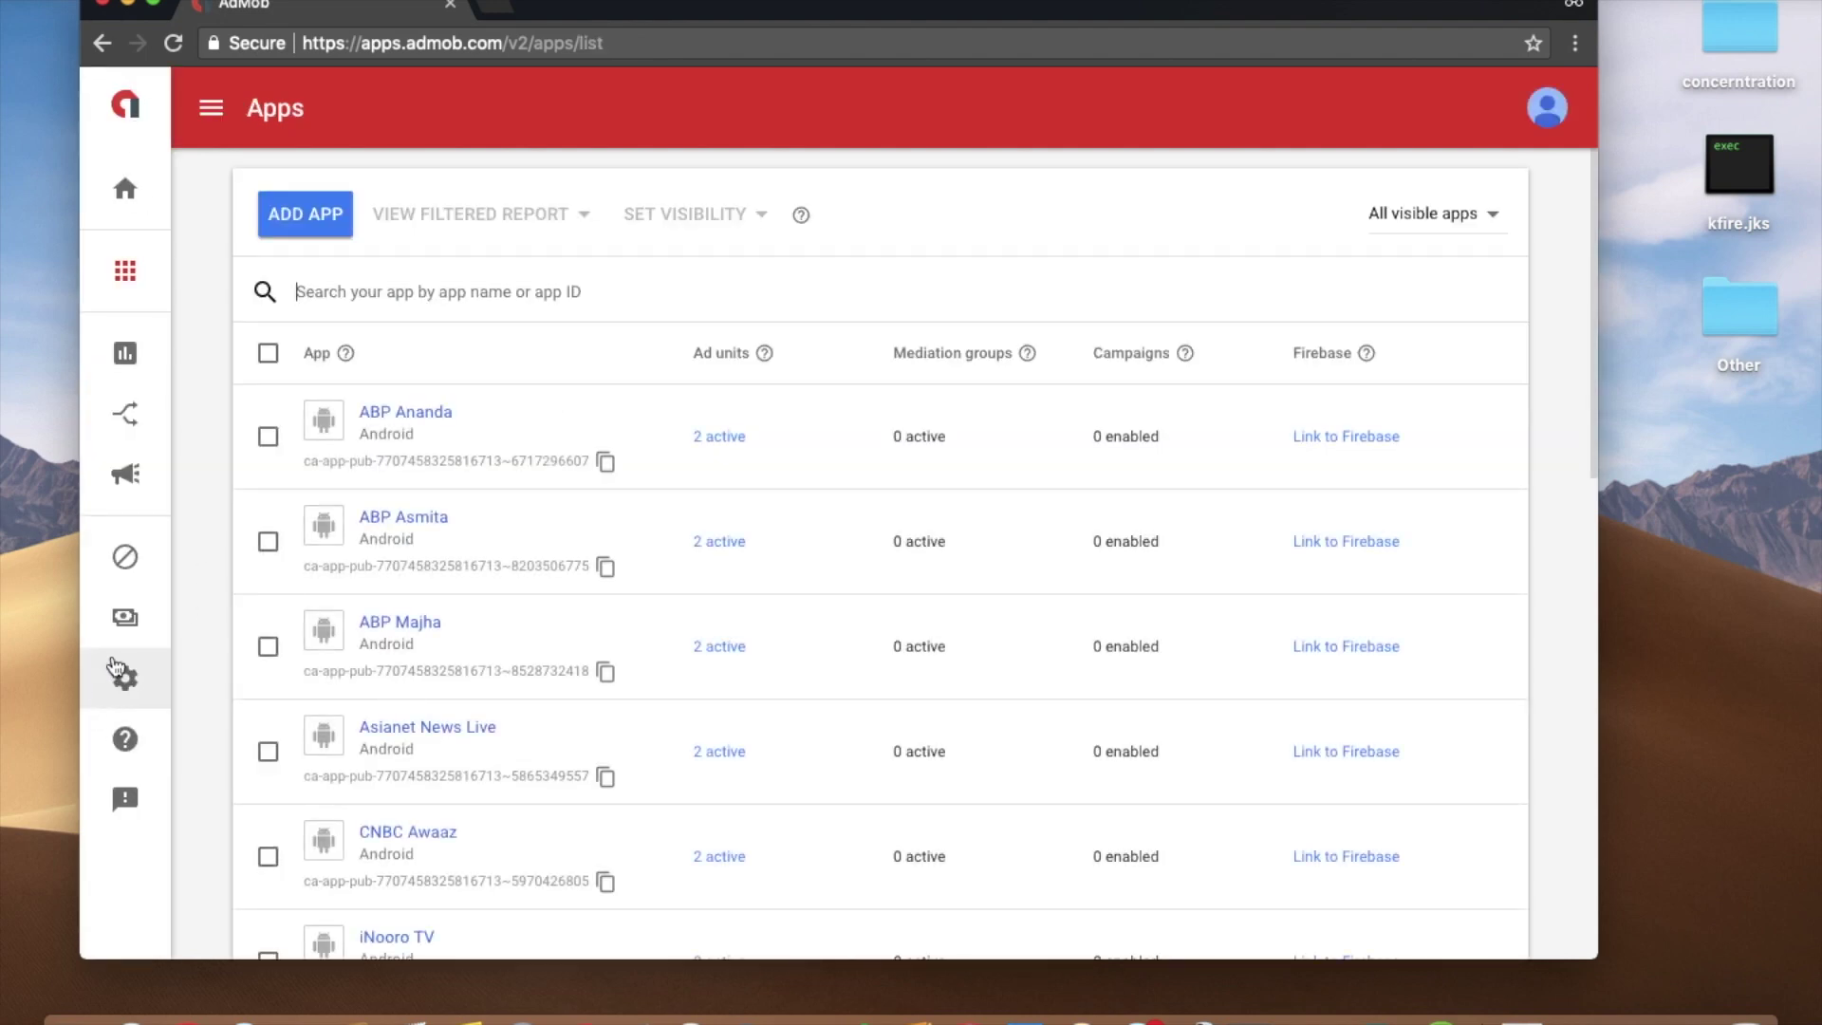
pyautogui.click(123, 622)
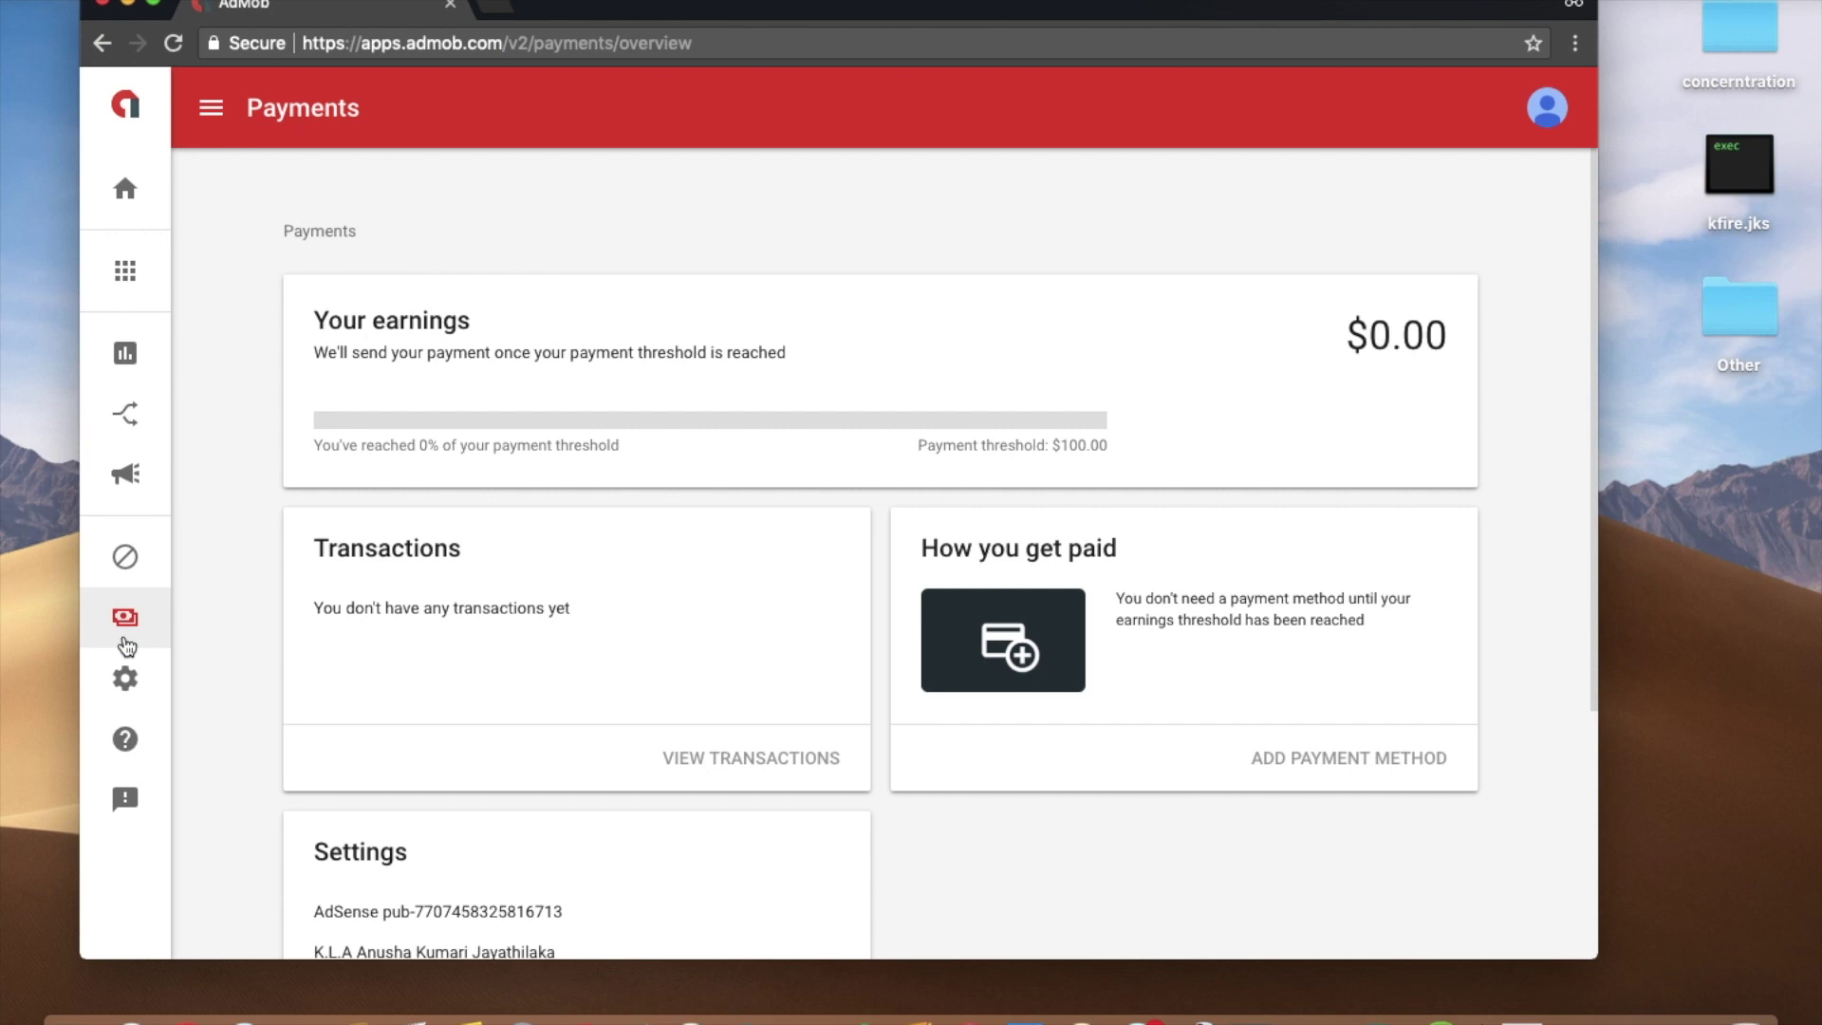
# Step: Go Home via the AdMob logo, then show Payments with $0.00 against the $100.00 threshold
pyautogui.click(125, 104)
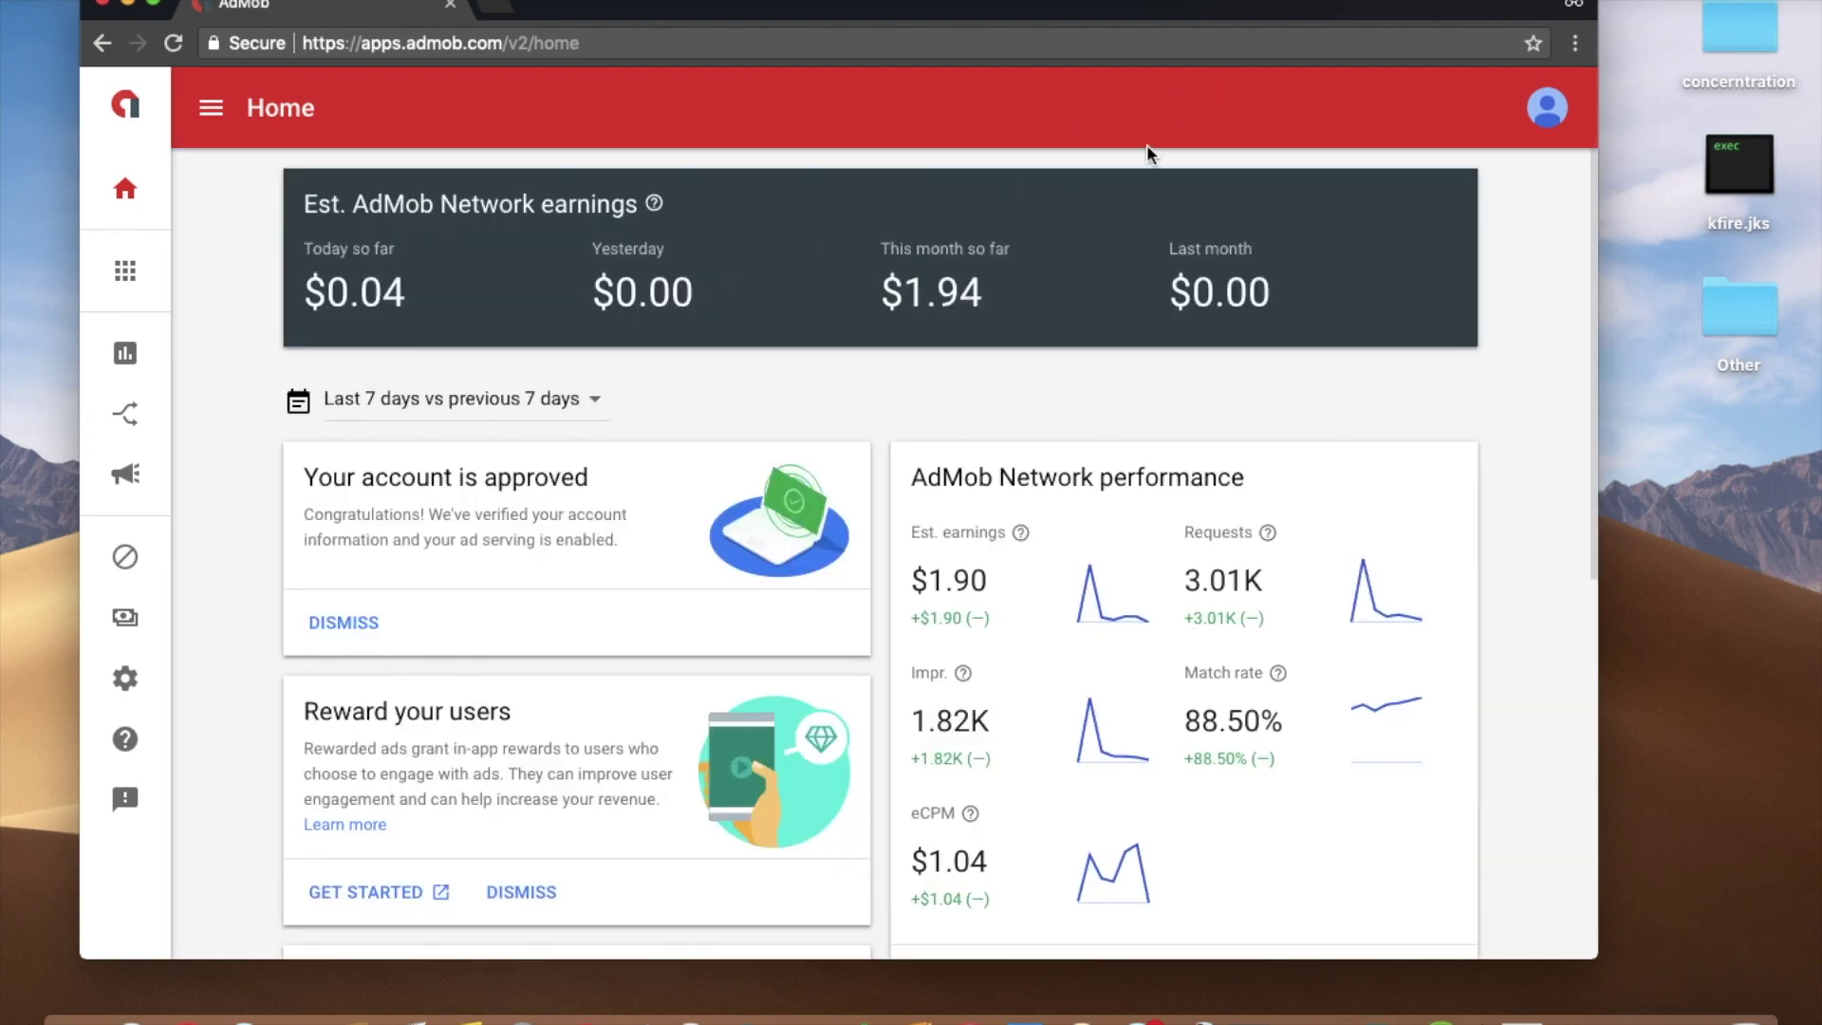
pyautogui.click(131, 626)
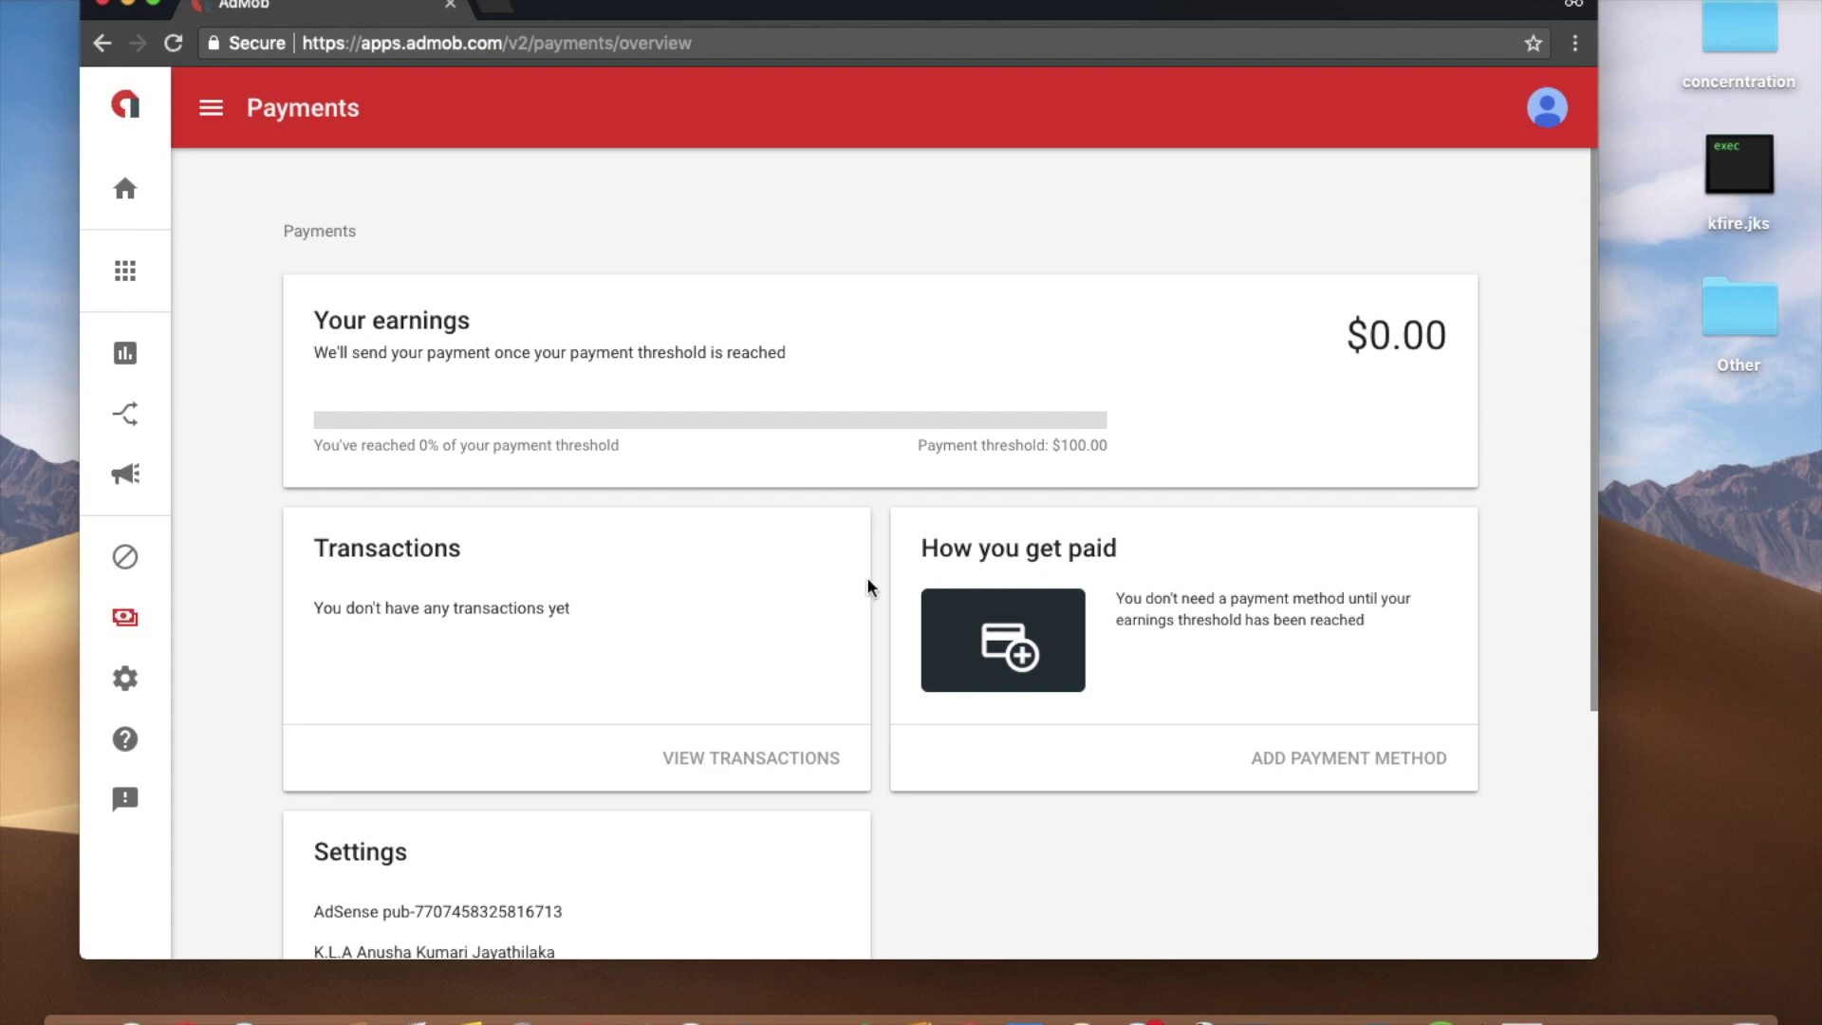
pyautogui.scroll(-5, 859, 591)
# Step: Review the Payments page, highlighting the payment threshold text, then go back to Home
pyautogui.scroll(5, 850, 598)
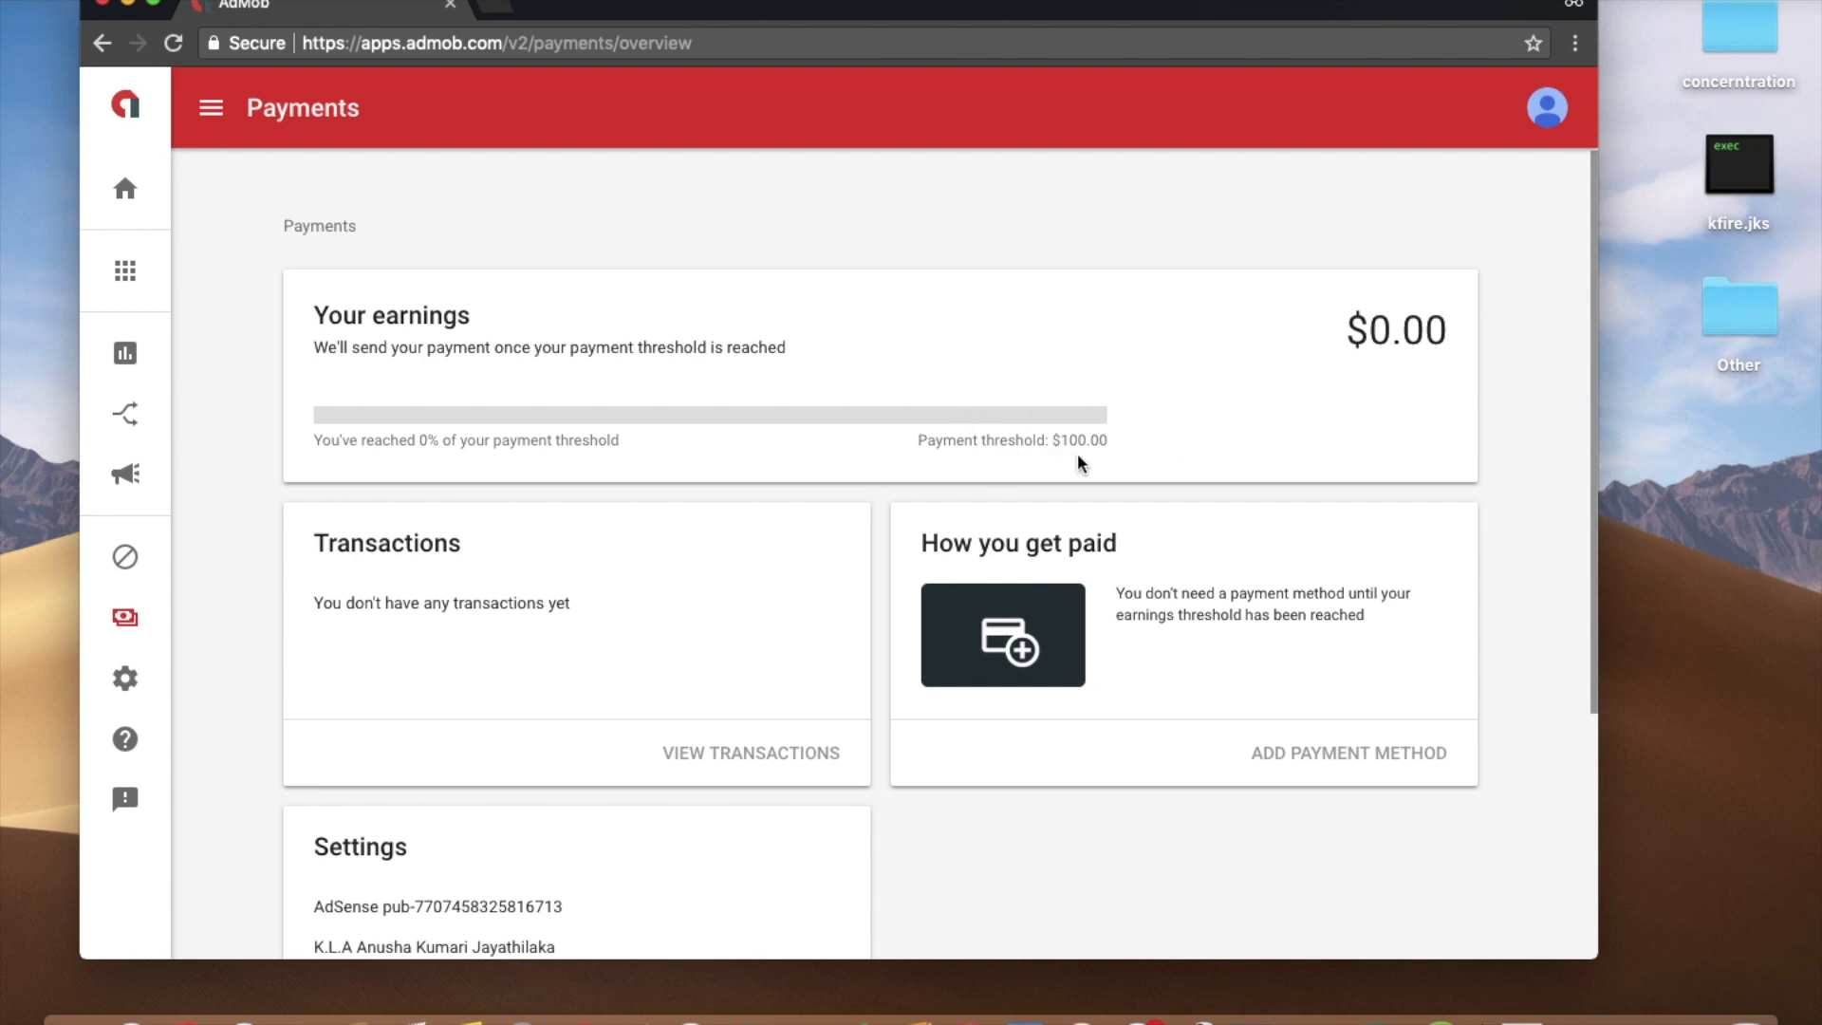
pyautogui.click(1037, 439)
pyautogui.click(1098, 448)
pyautogui.moveTo(1097, 448)
pyautogui.mouseDown()
pyautogui.moveTo(1051, 435)
pyautogui.moveTo(1122, 439)
pyautogui.mouseUp()
pyautogui.click(1058, 434)
pyautogui.scroll(-5, 916, 237)
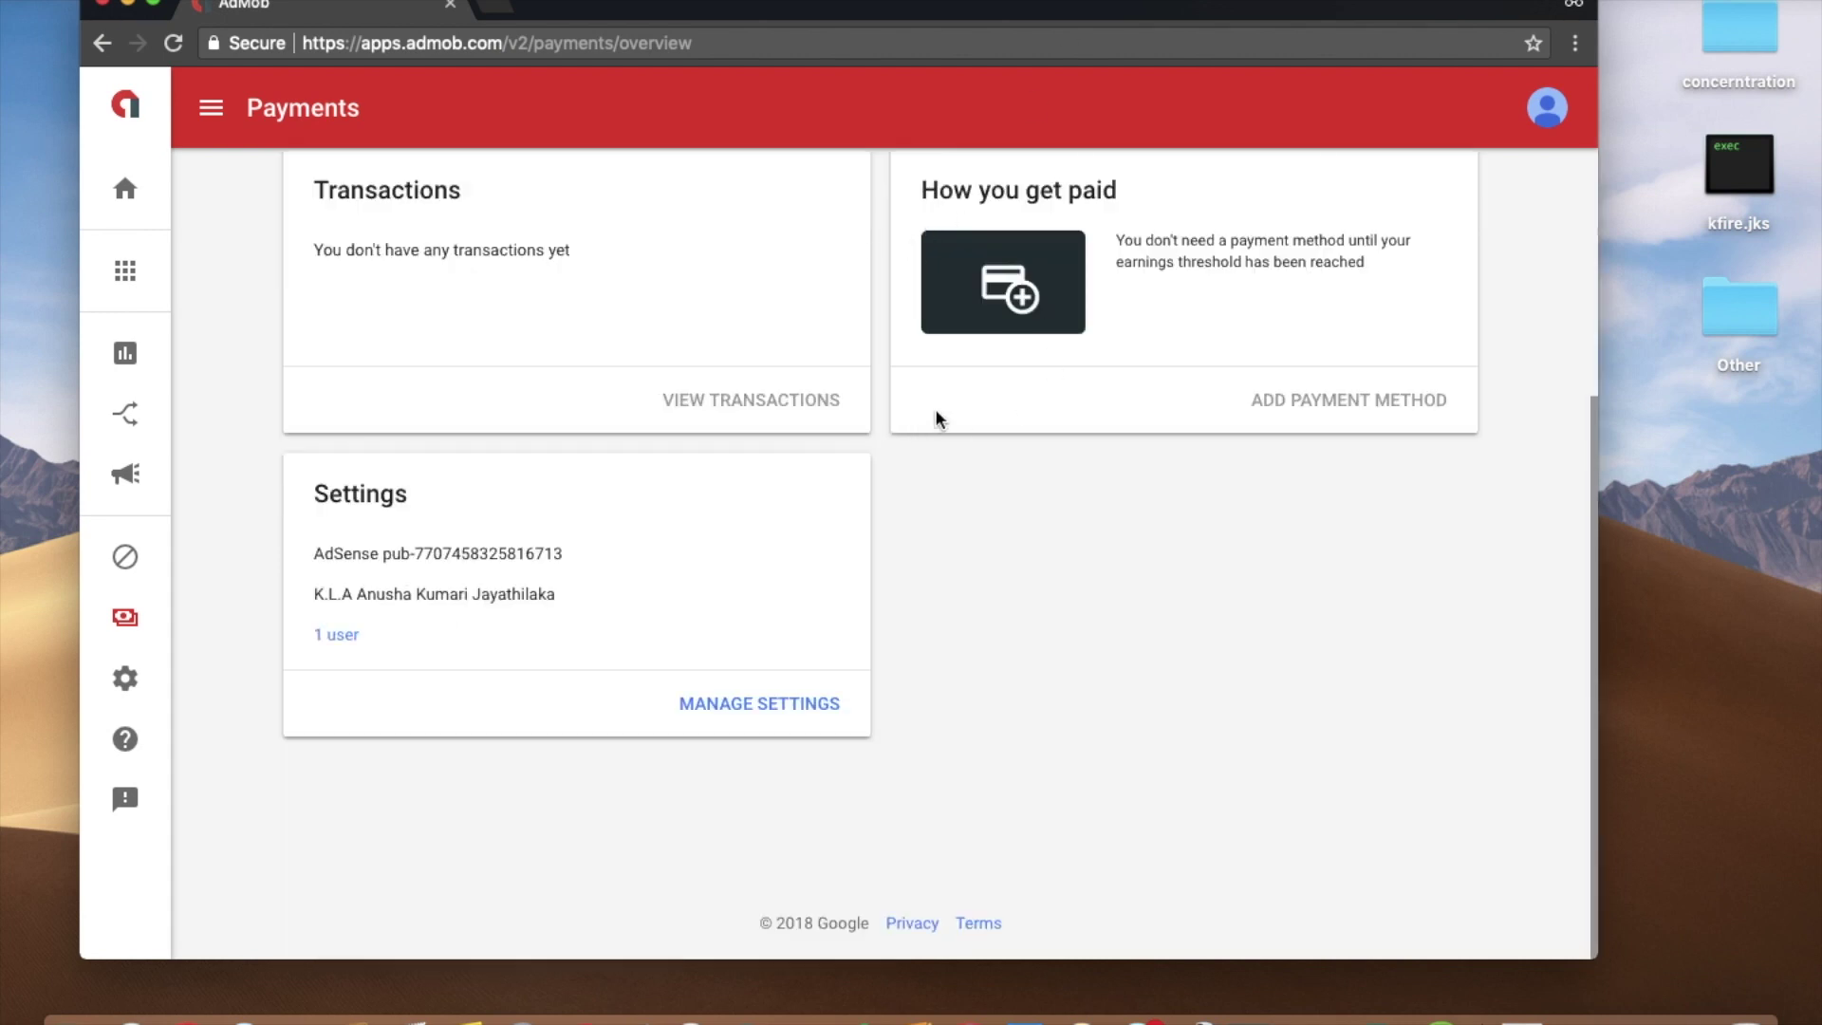
pyautogui.scroll(5, 931, 361)
pyautogui.click(125, 188)
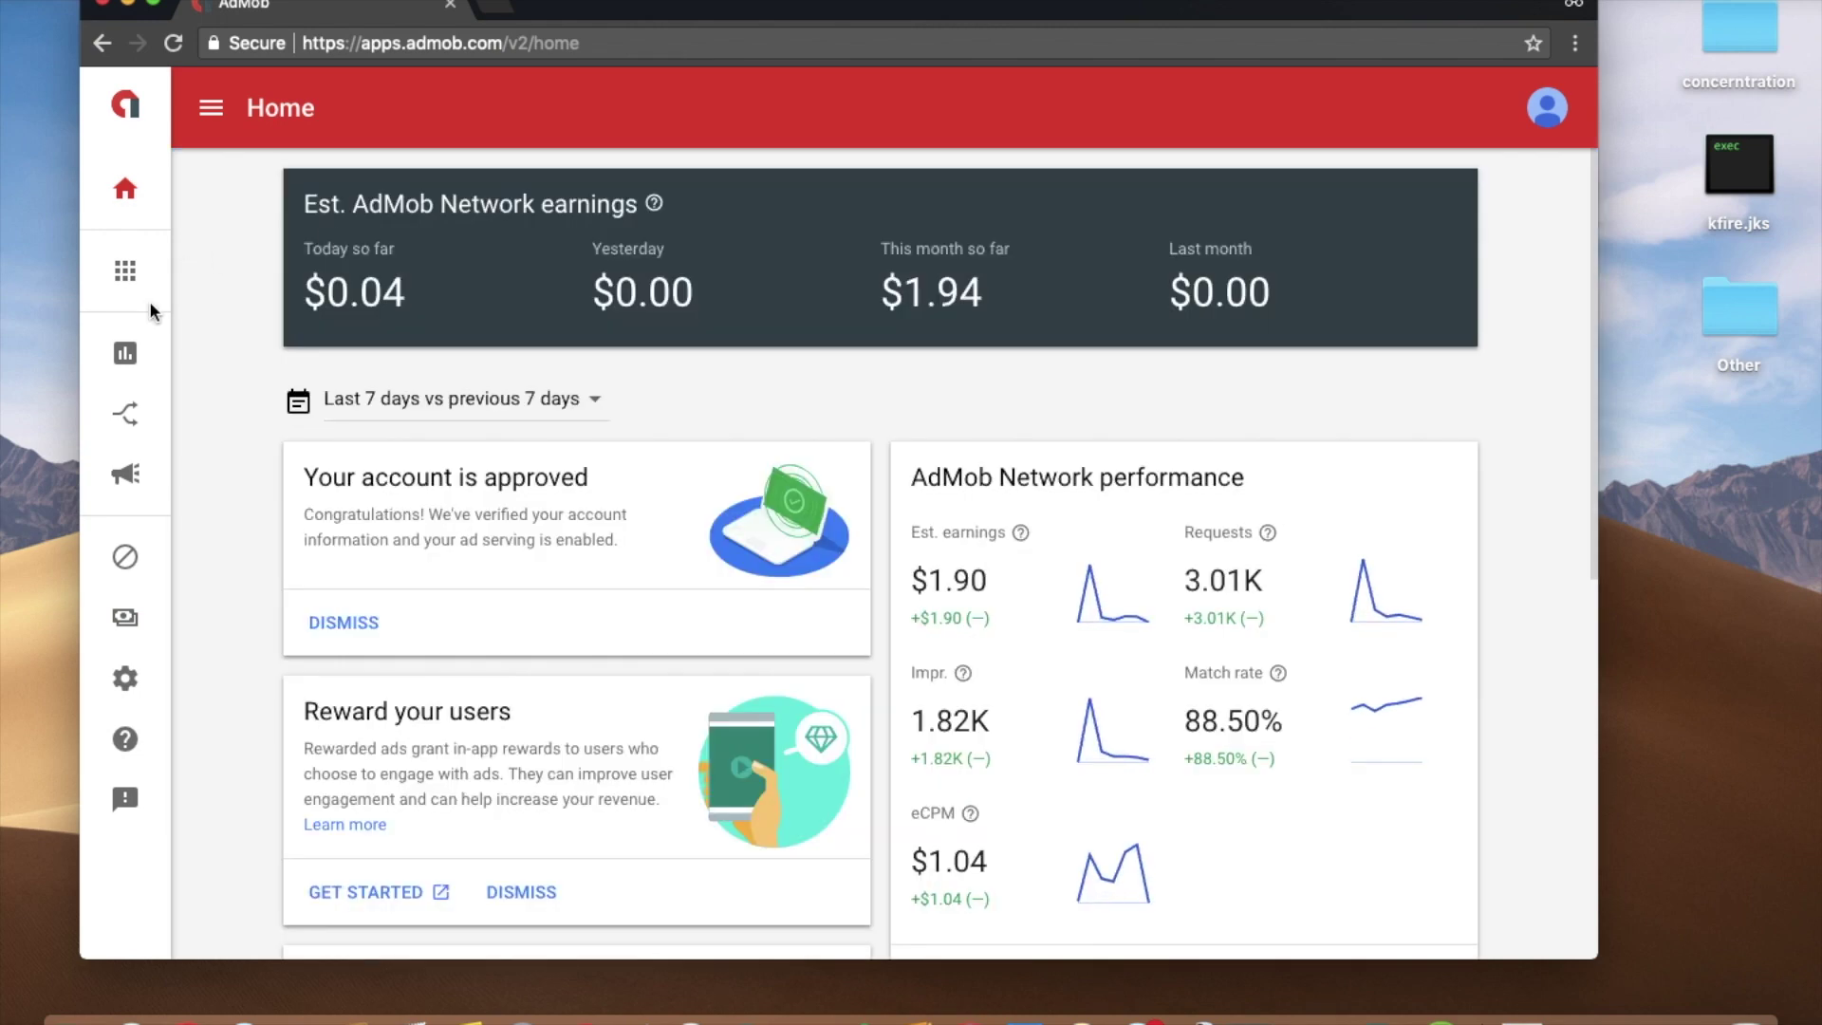
pyautogui.click(148, 295)
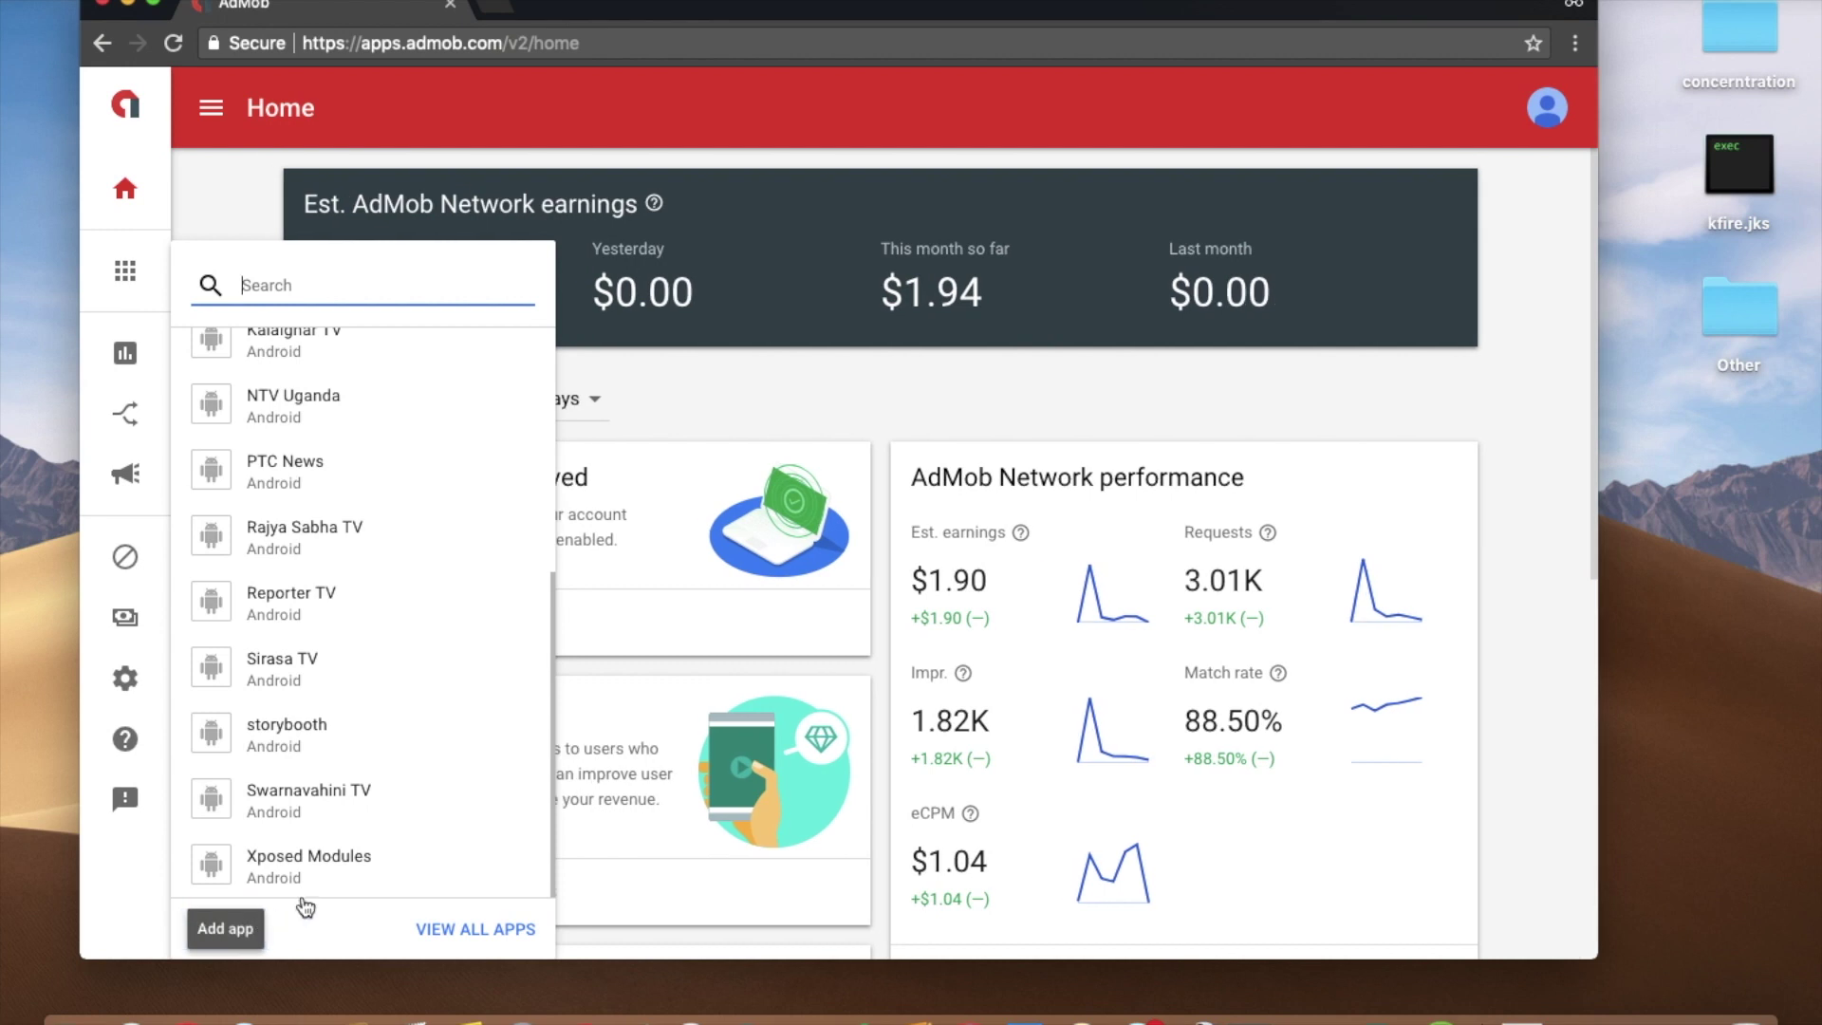
pyautogui.click(244, 939)
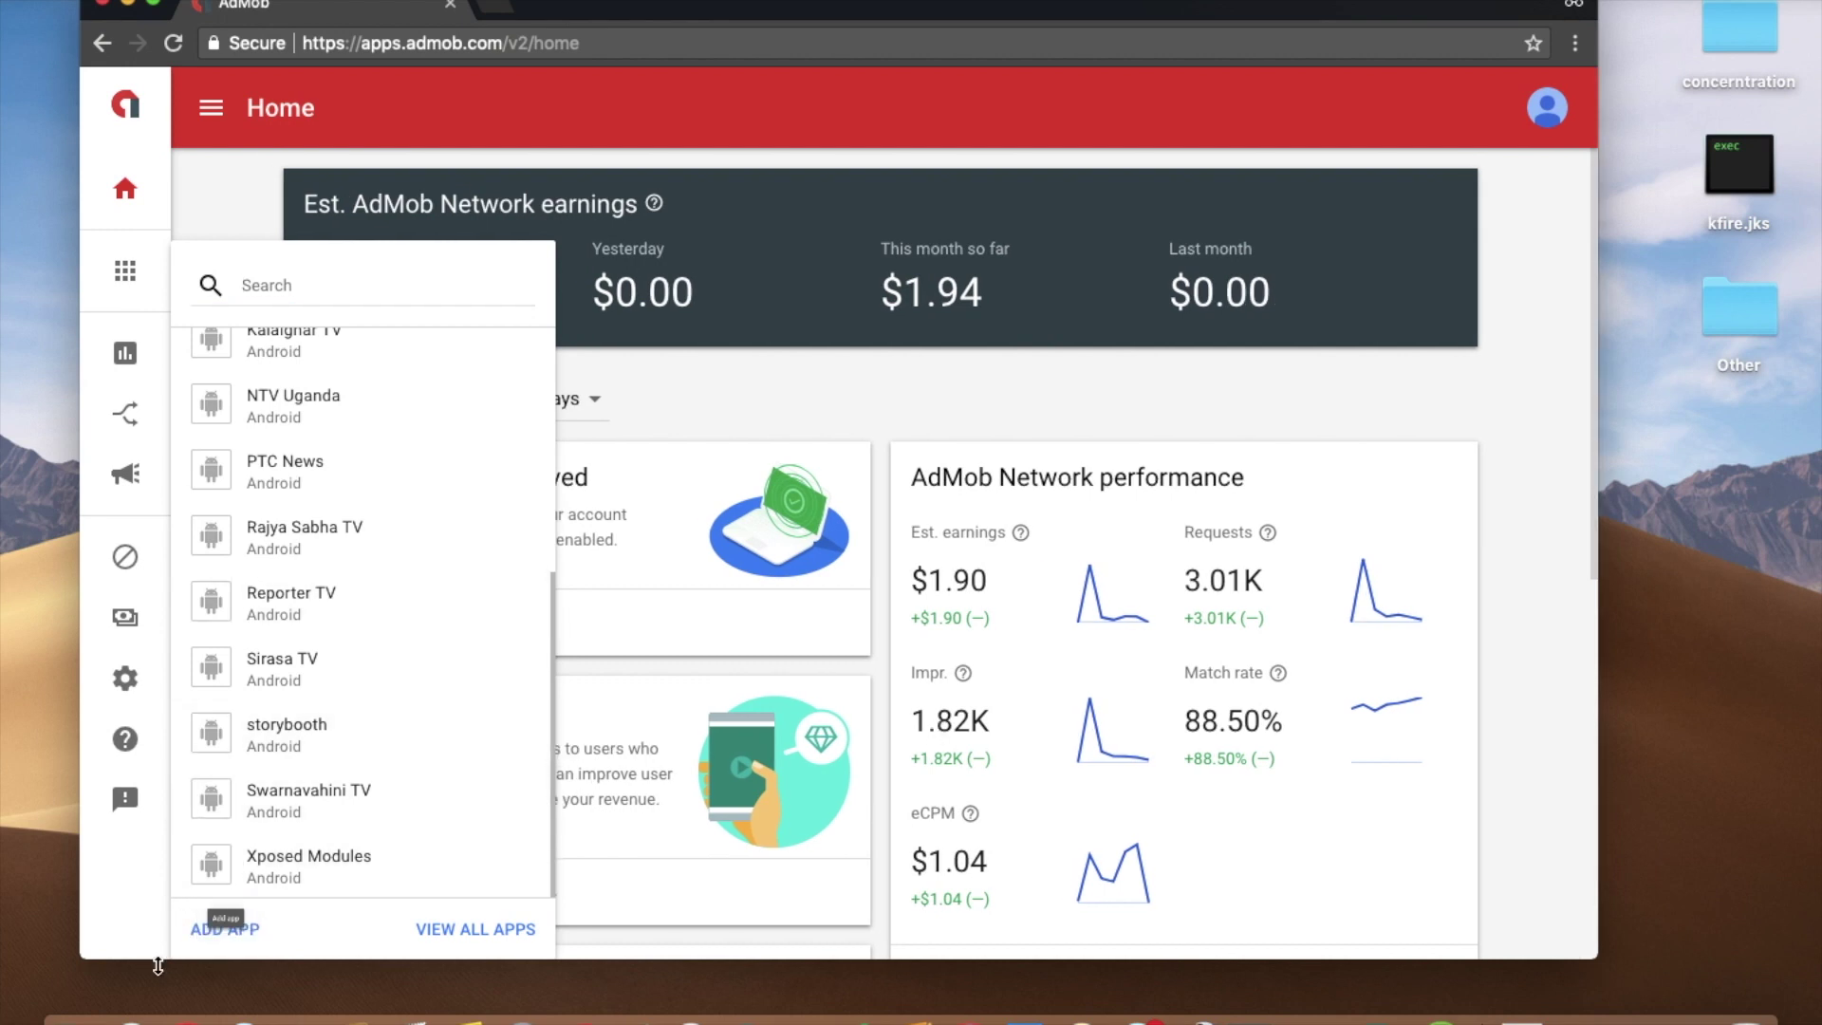
pyautogui.click(204, 942)
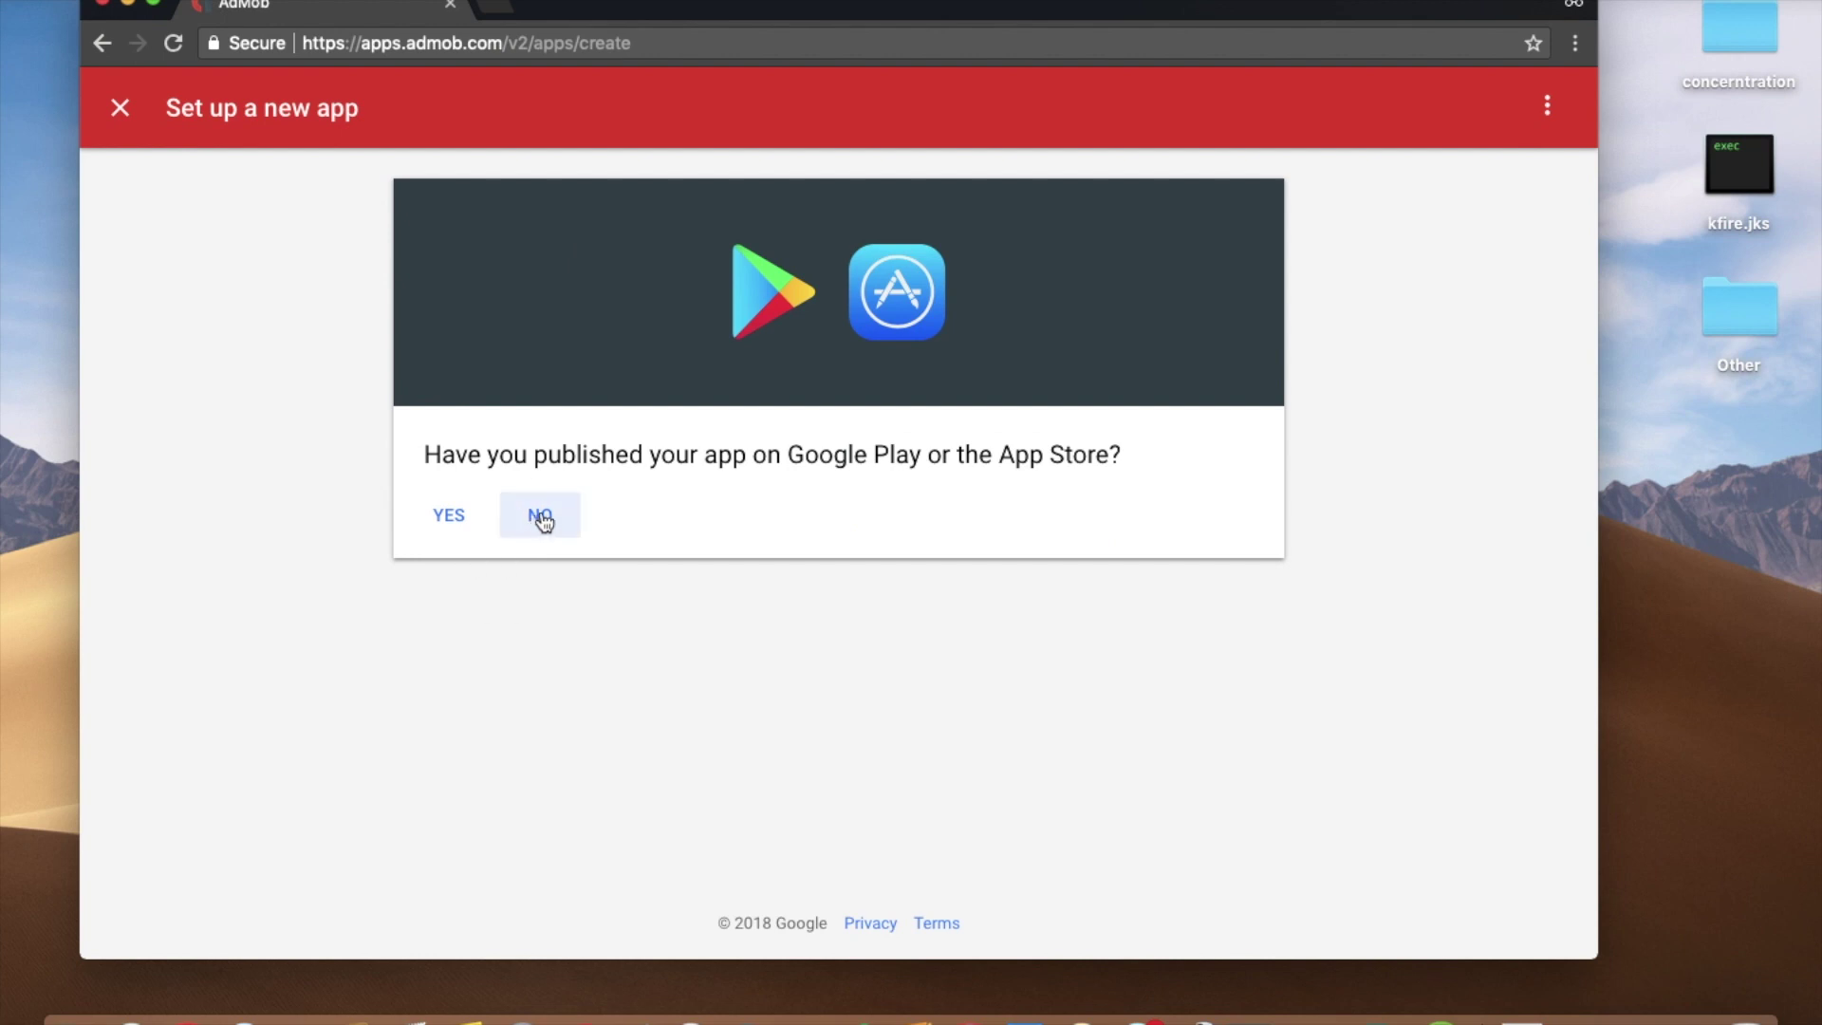
pyautogui.click(113, 115)
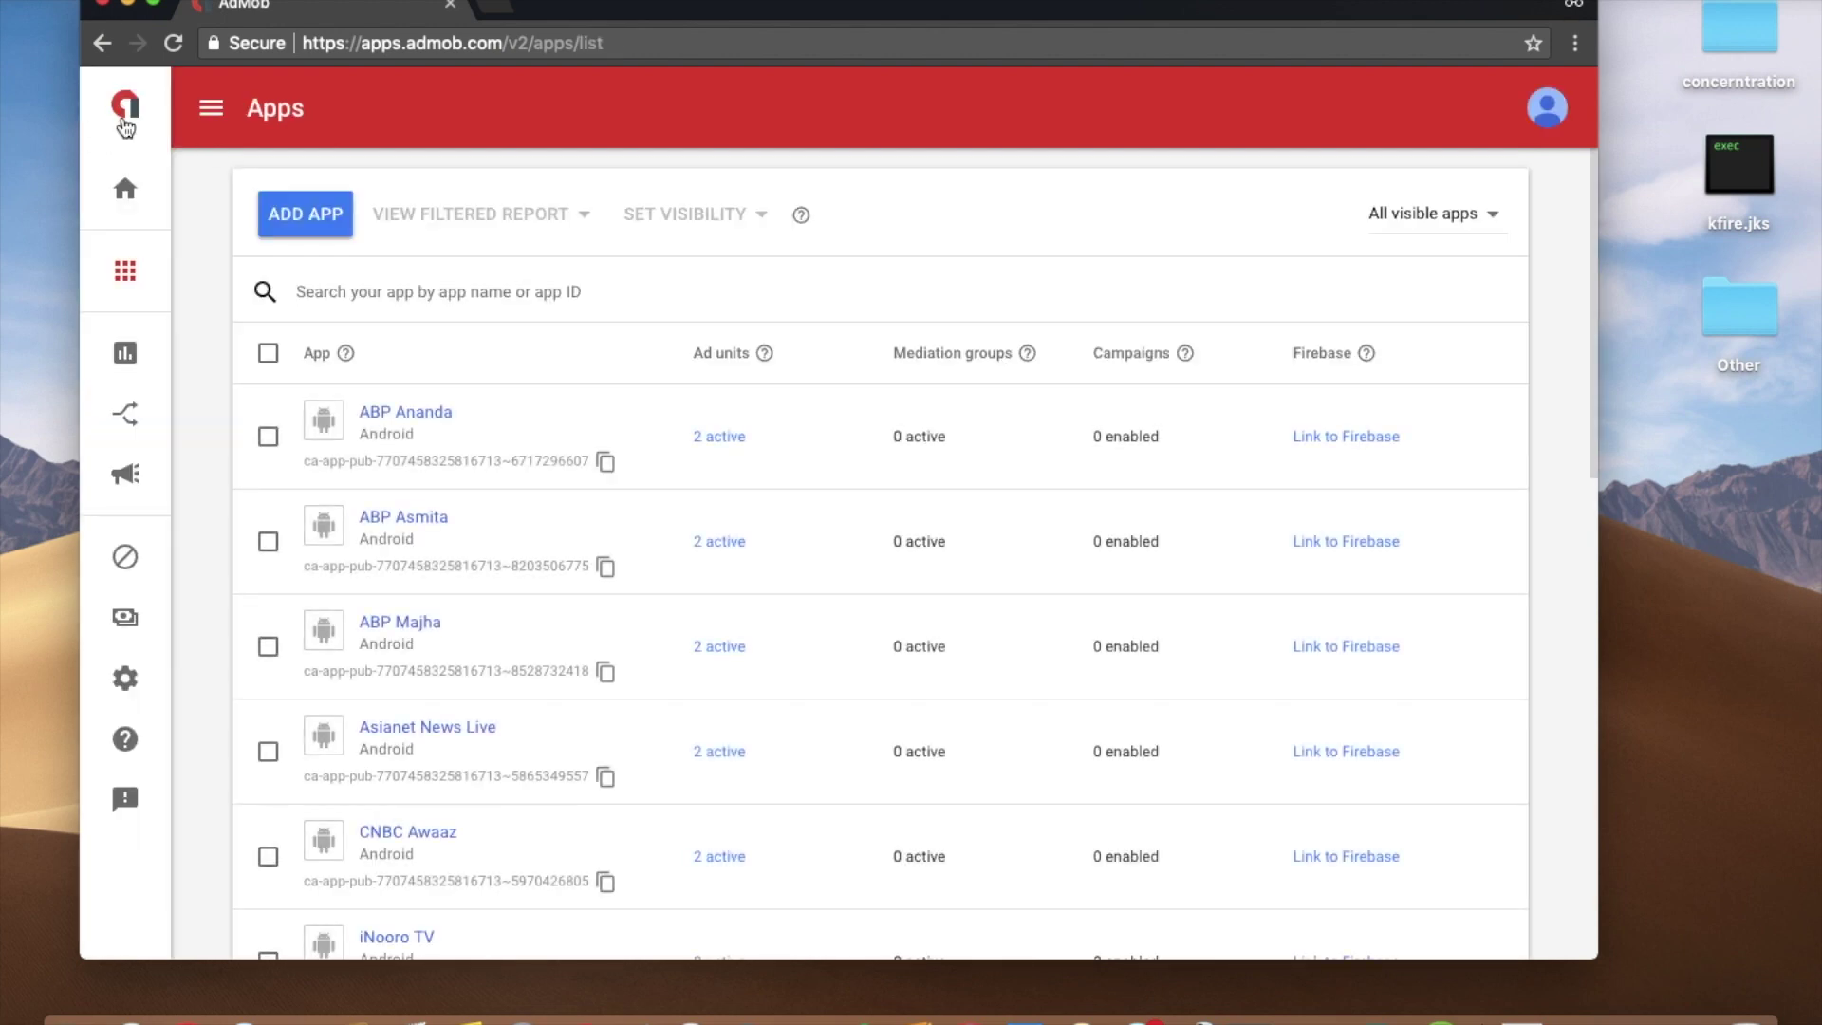
pyautogui.click(124, 126)
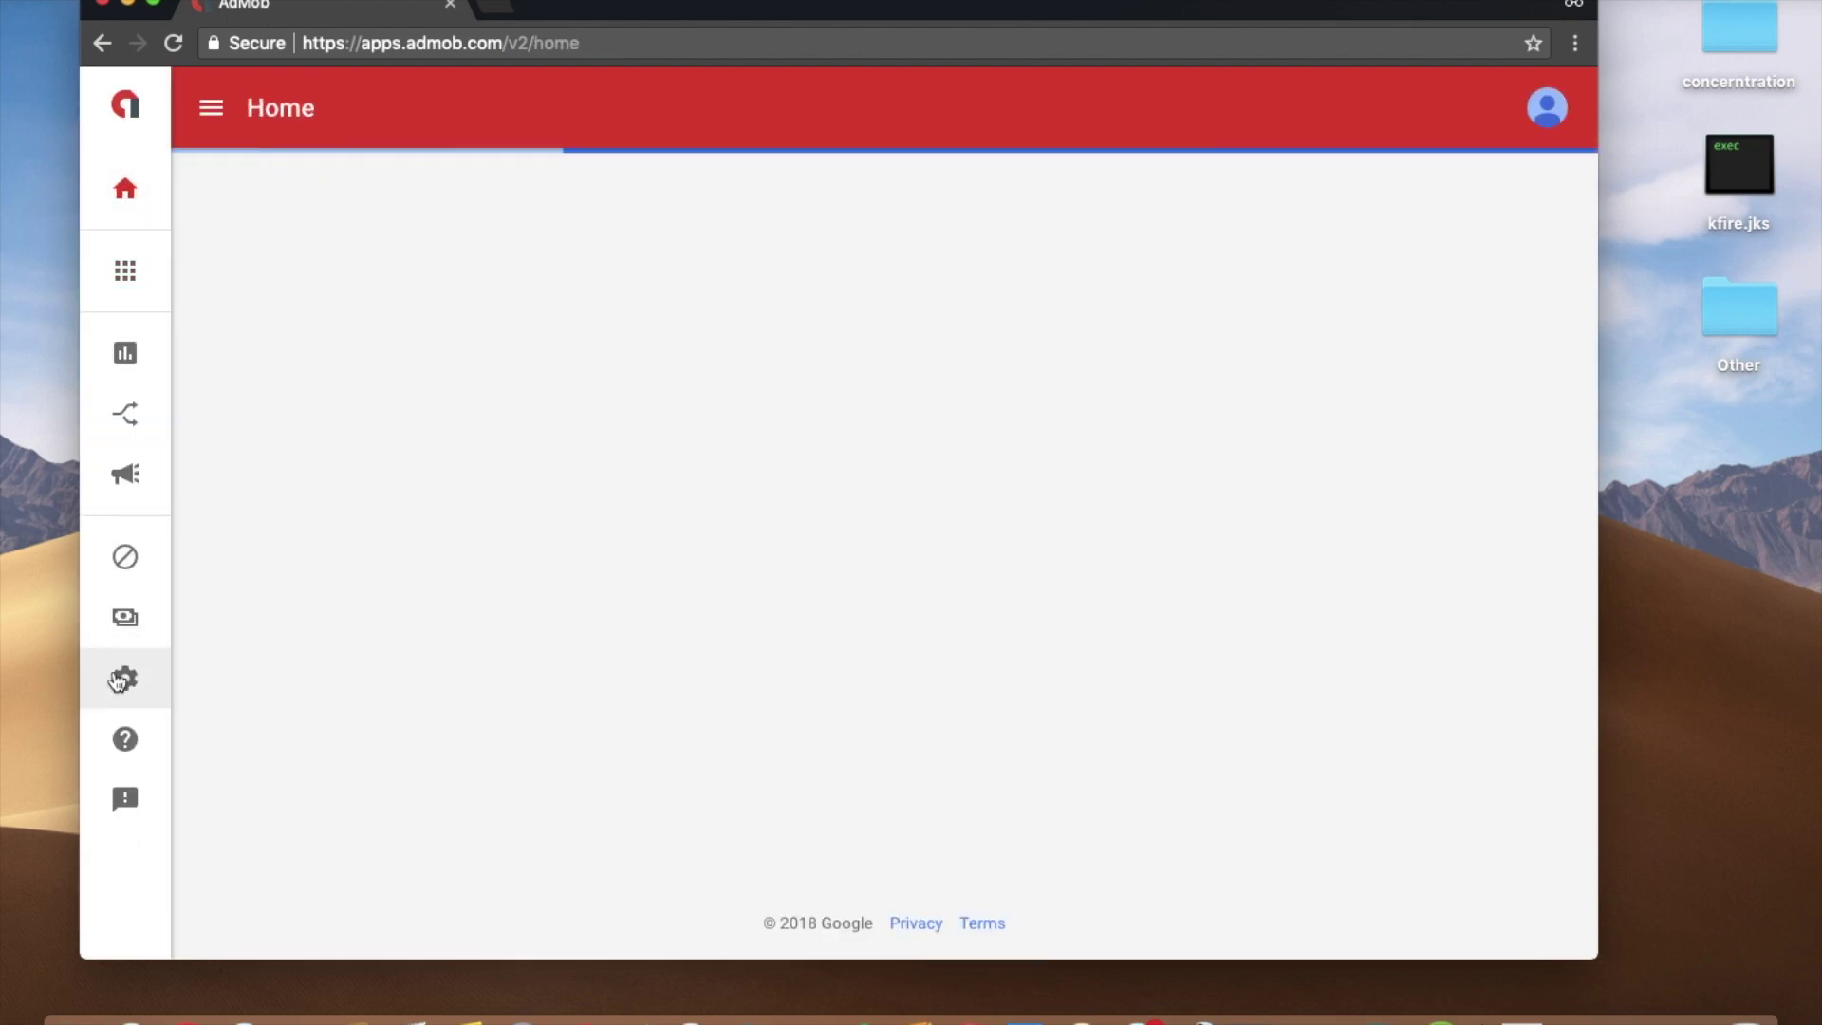
pyautogui.click(117, 681)
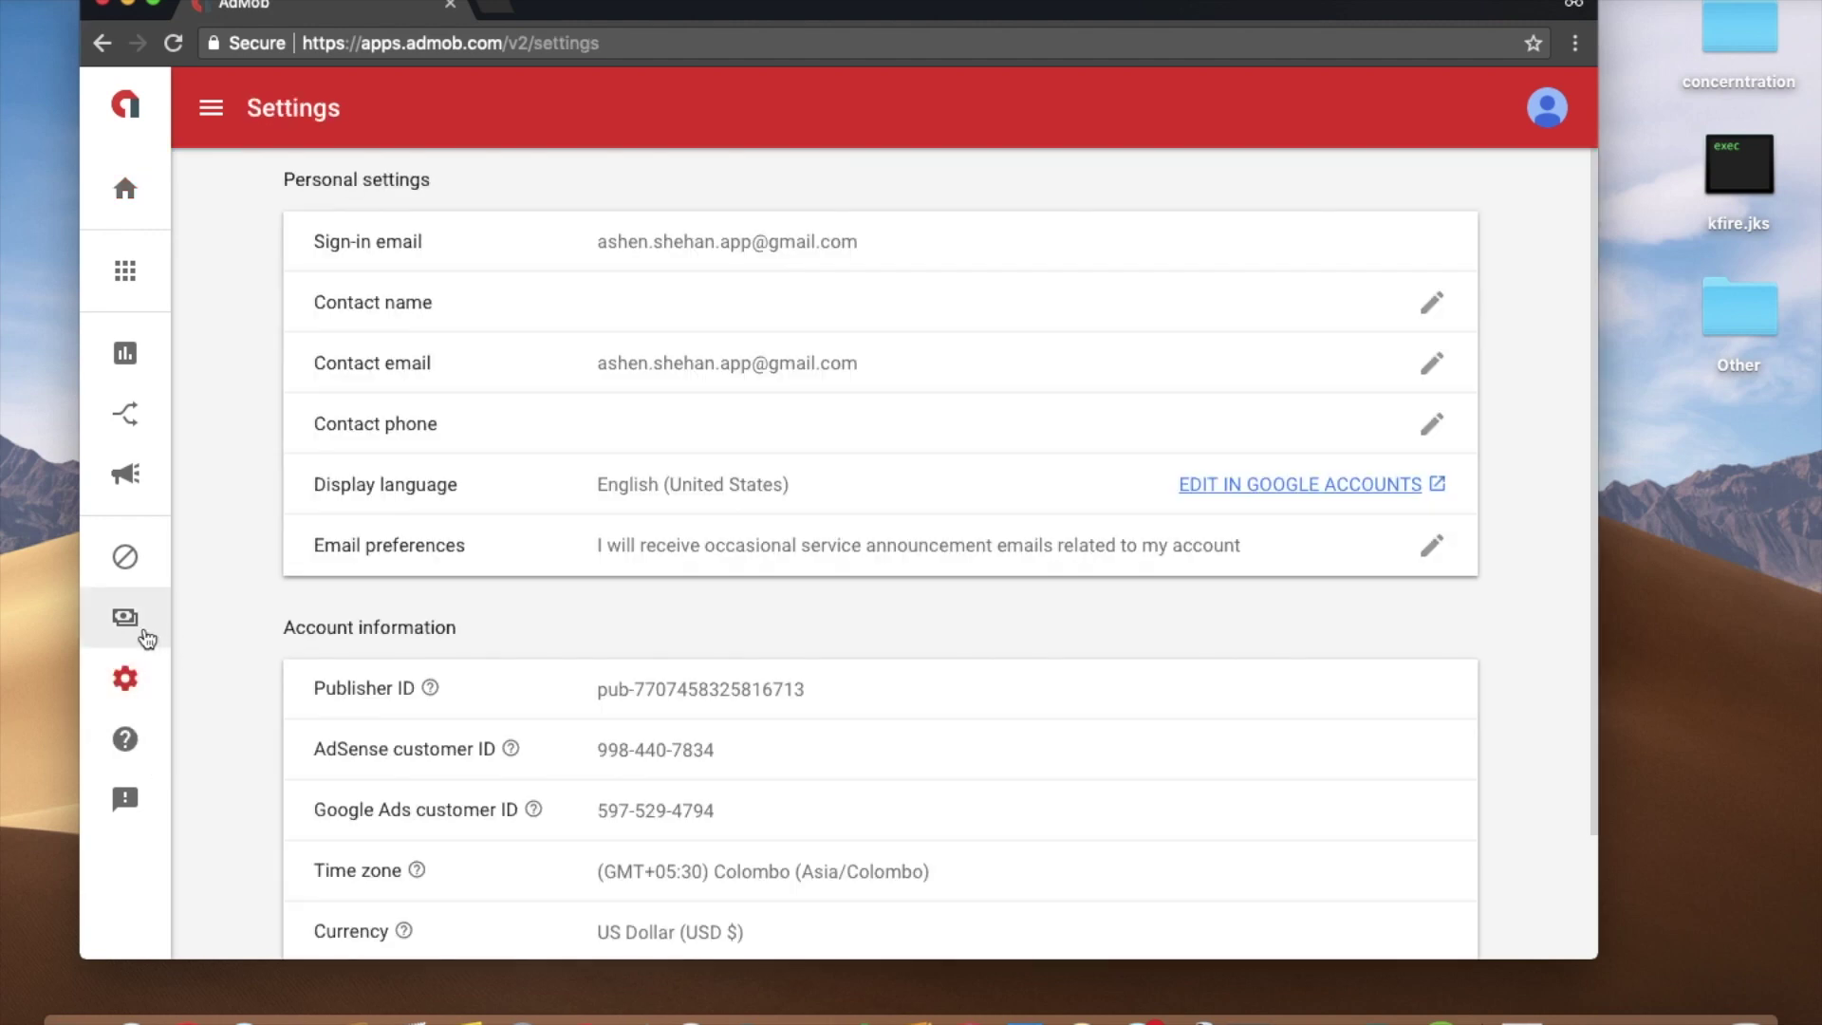
pyautogui.click(138, 614)
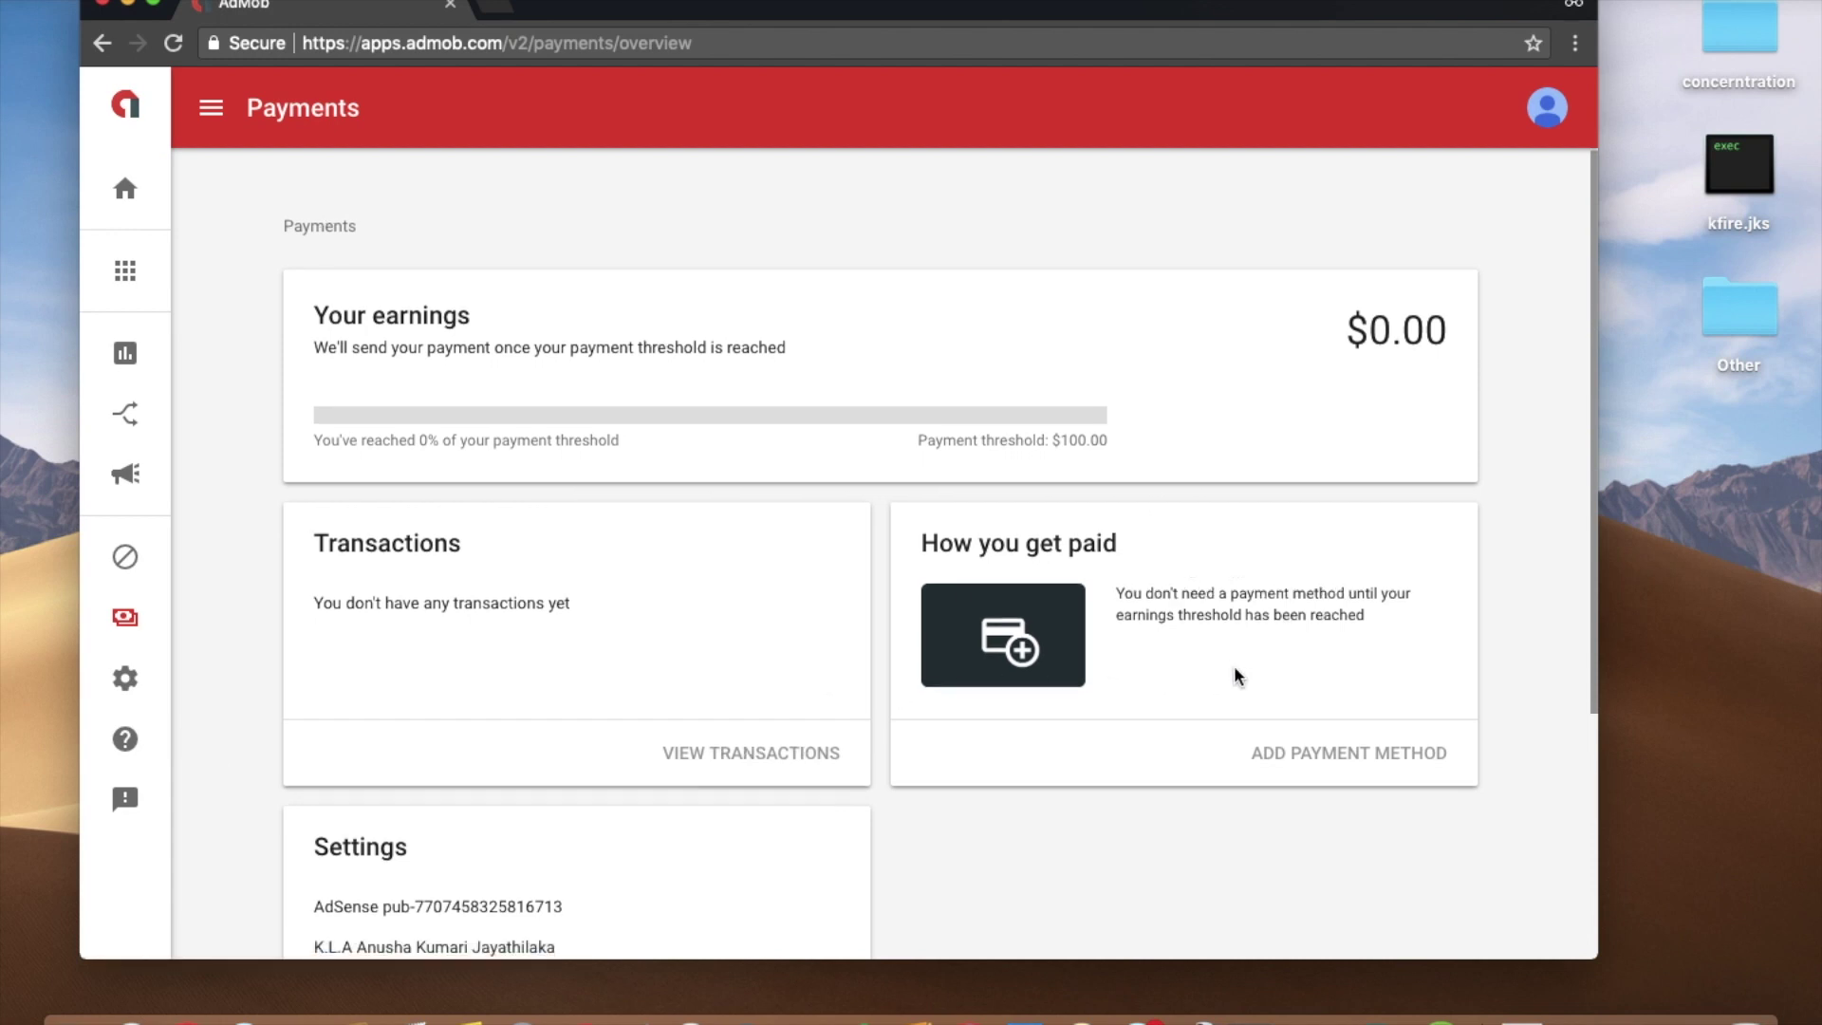
pyautogui.scroll(-4, 1229, 669)
pyautogui.click(769, 707)
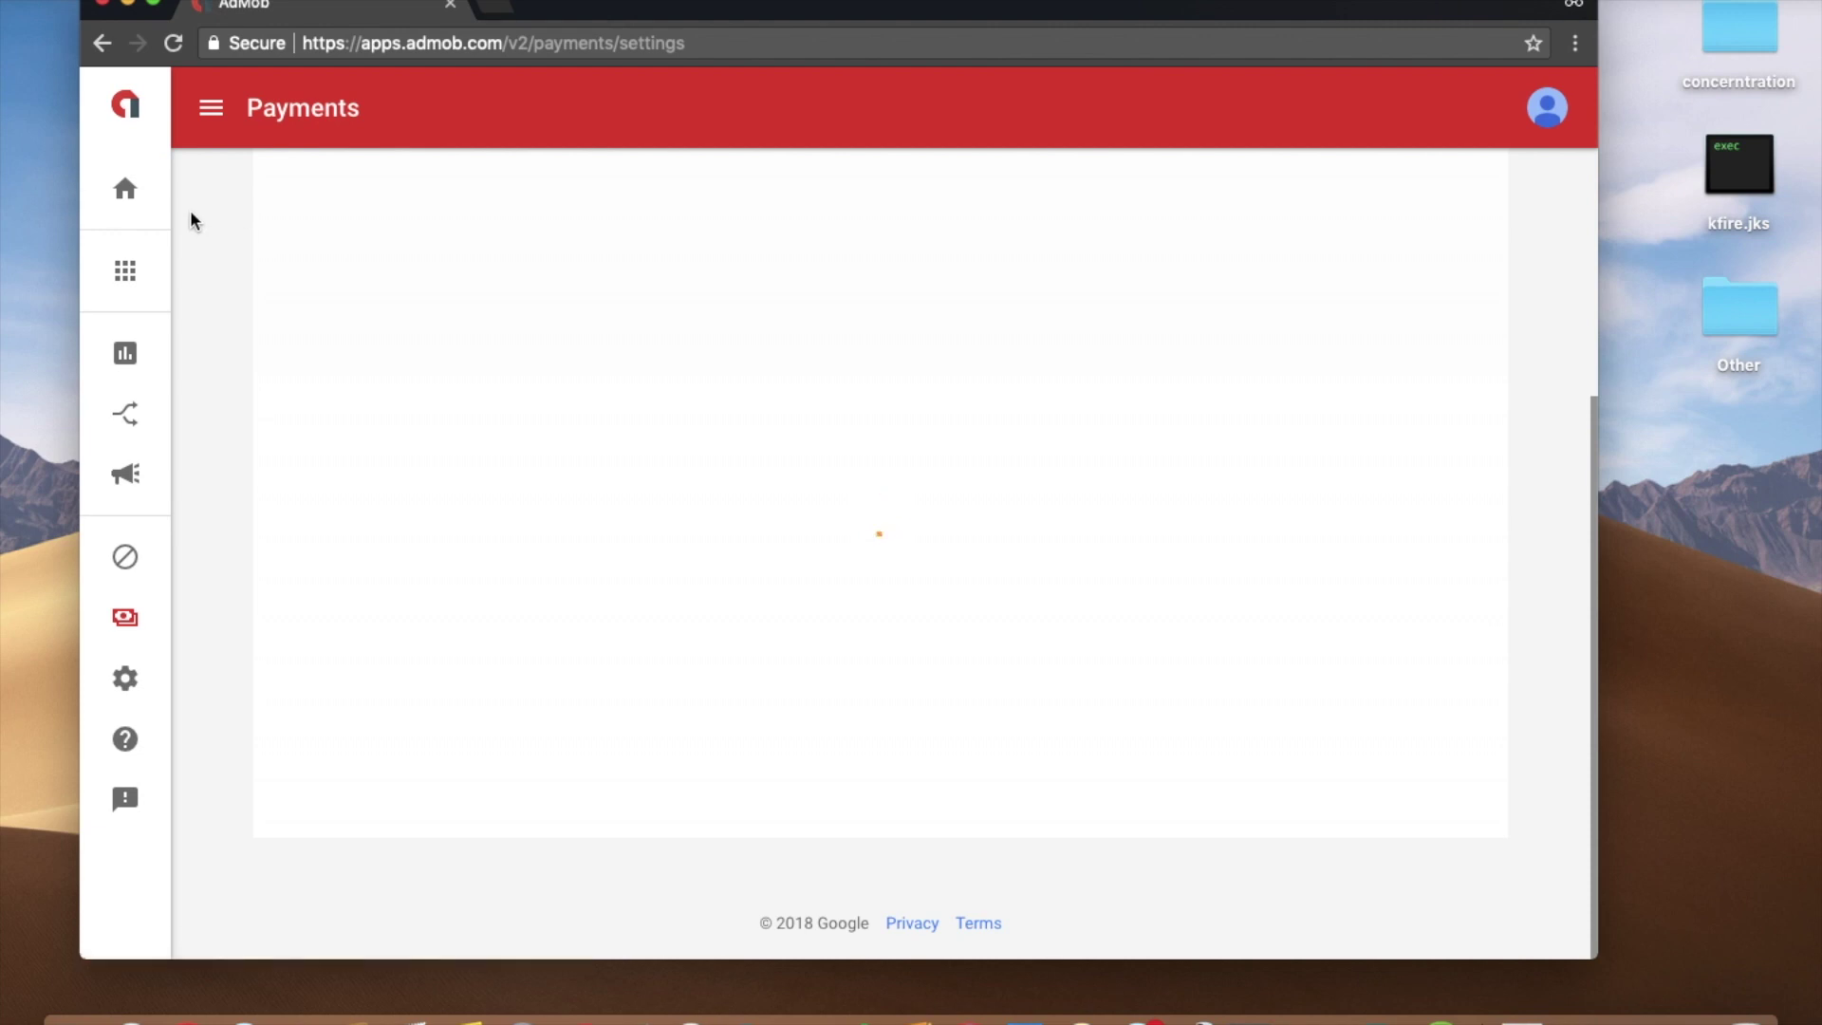
pyautogui.scroll(-6, 200, 180)
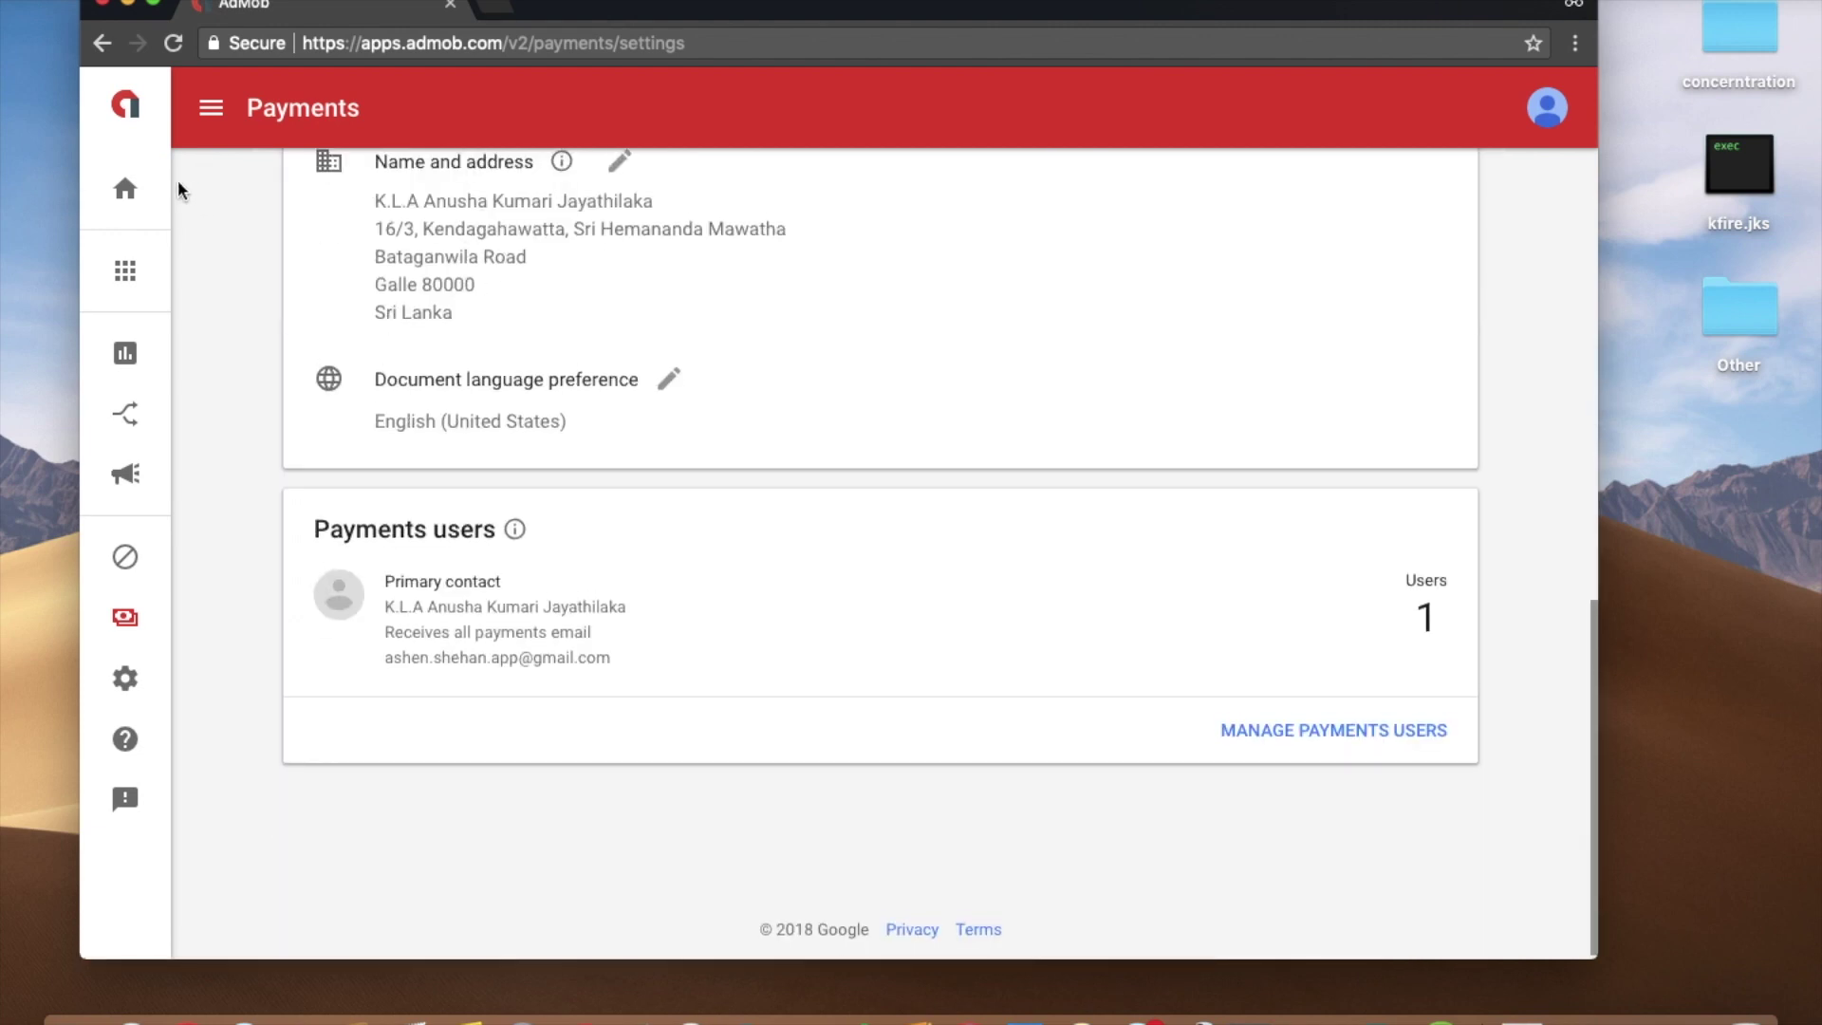
pyautogui.click(128, 188)
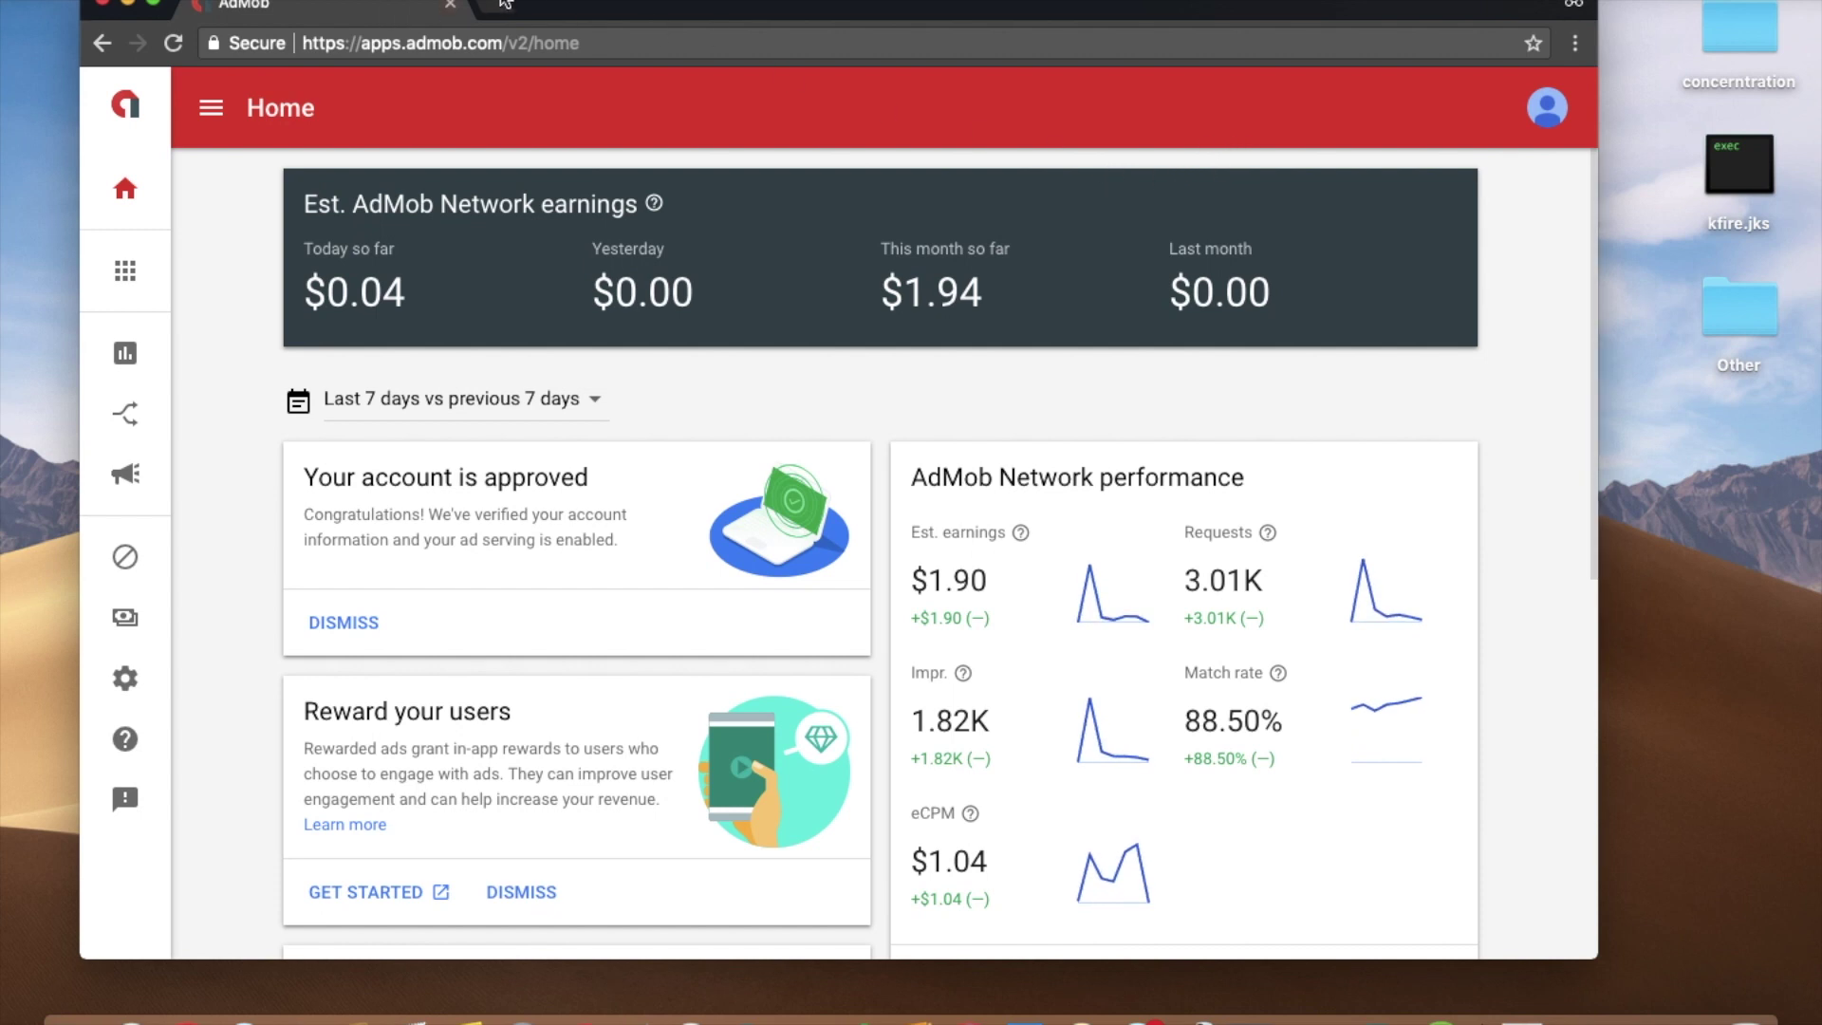
# Step: Replace the AdMob address with youtube.com/sciker to load the Sciker channel
pyautogui.click(498, 47)
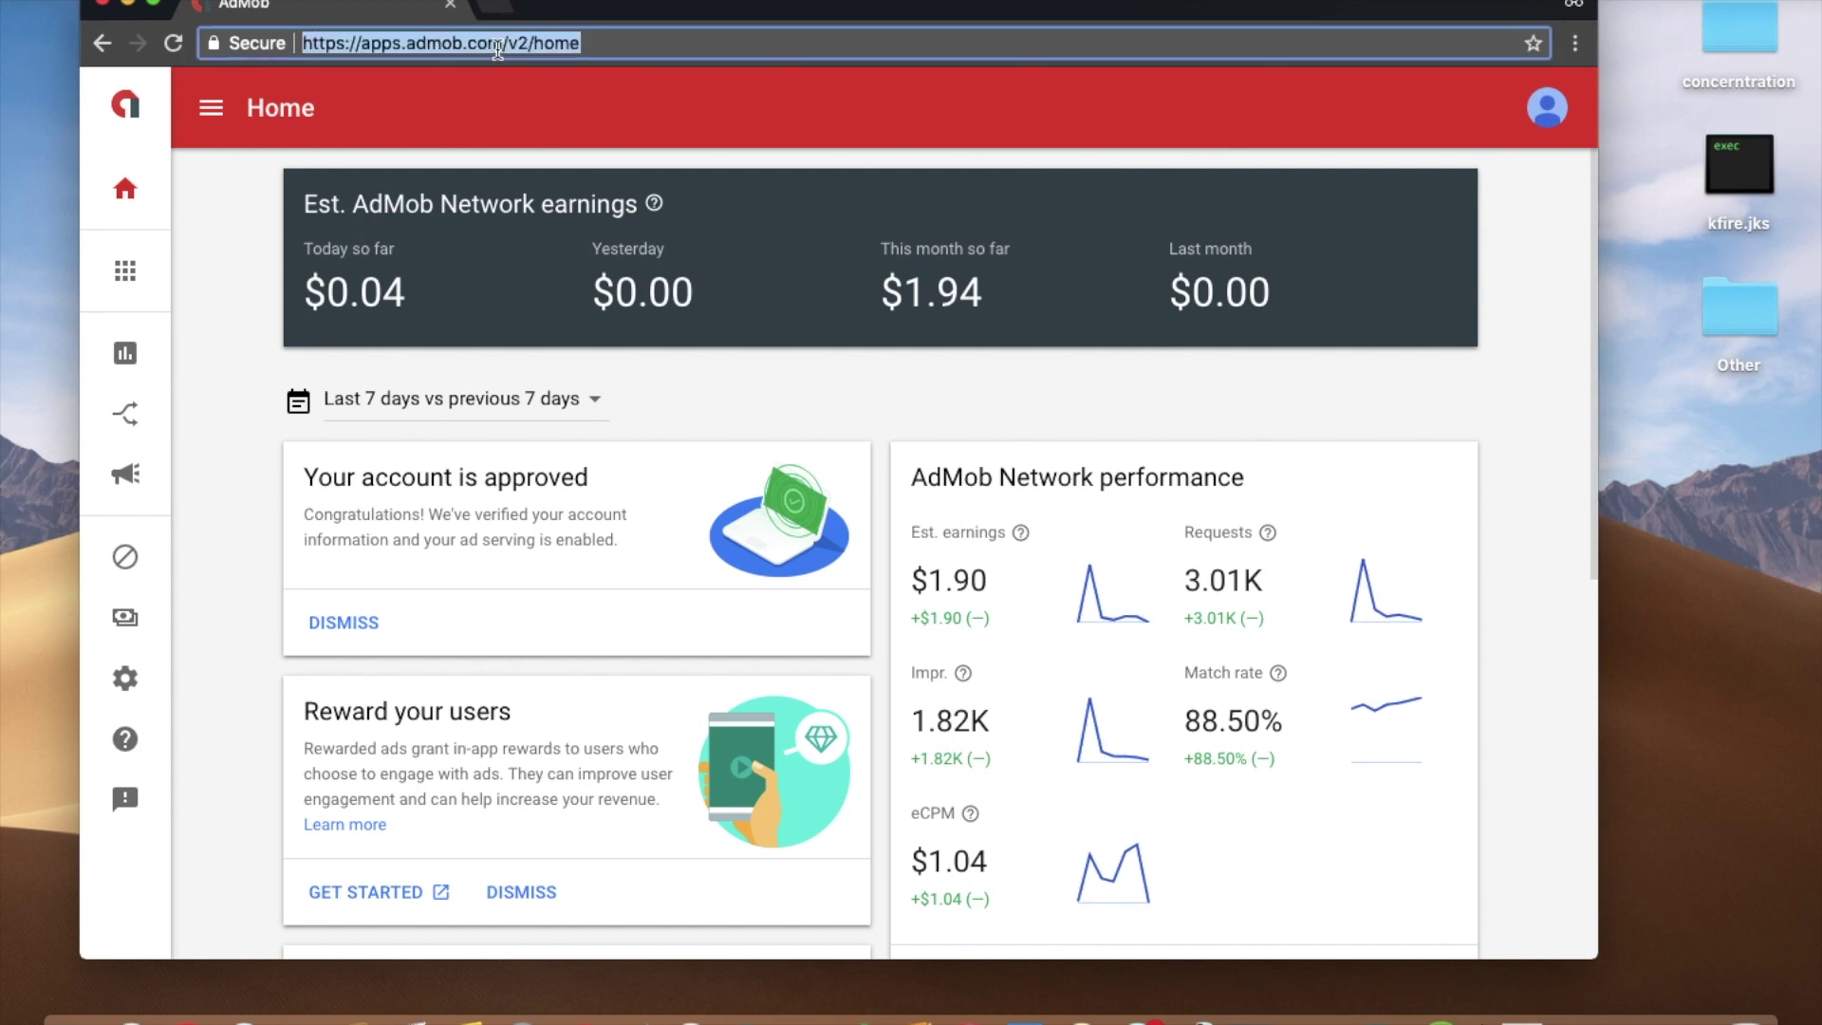
pyautogui.write('youtube')
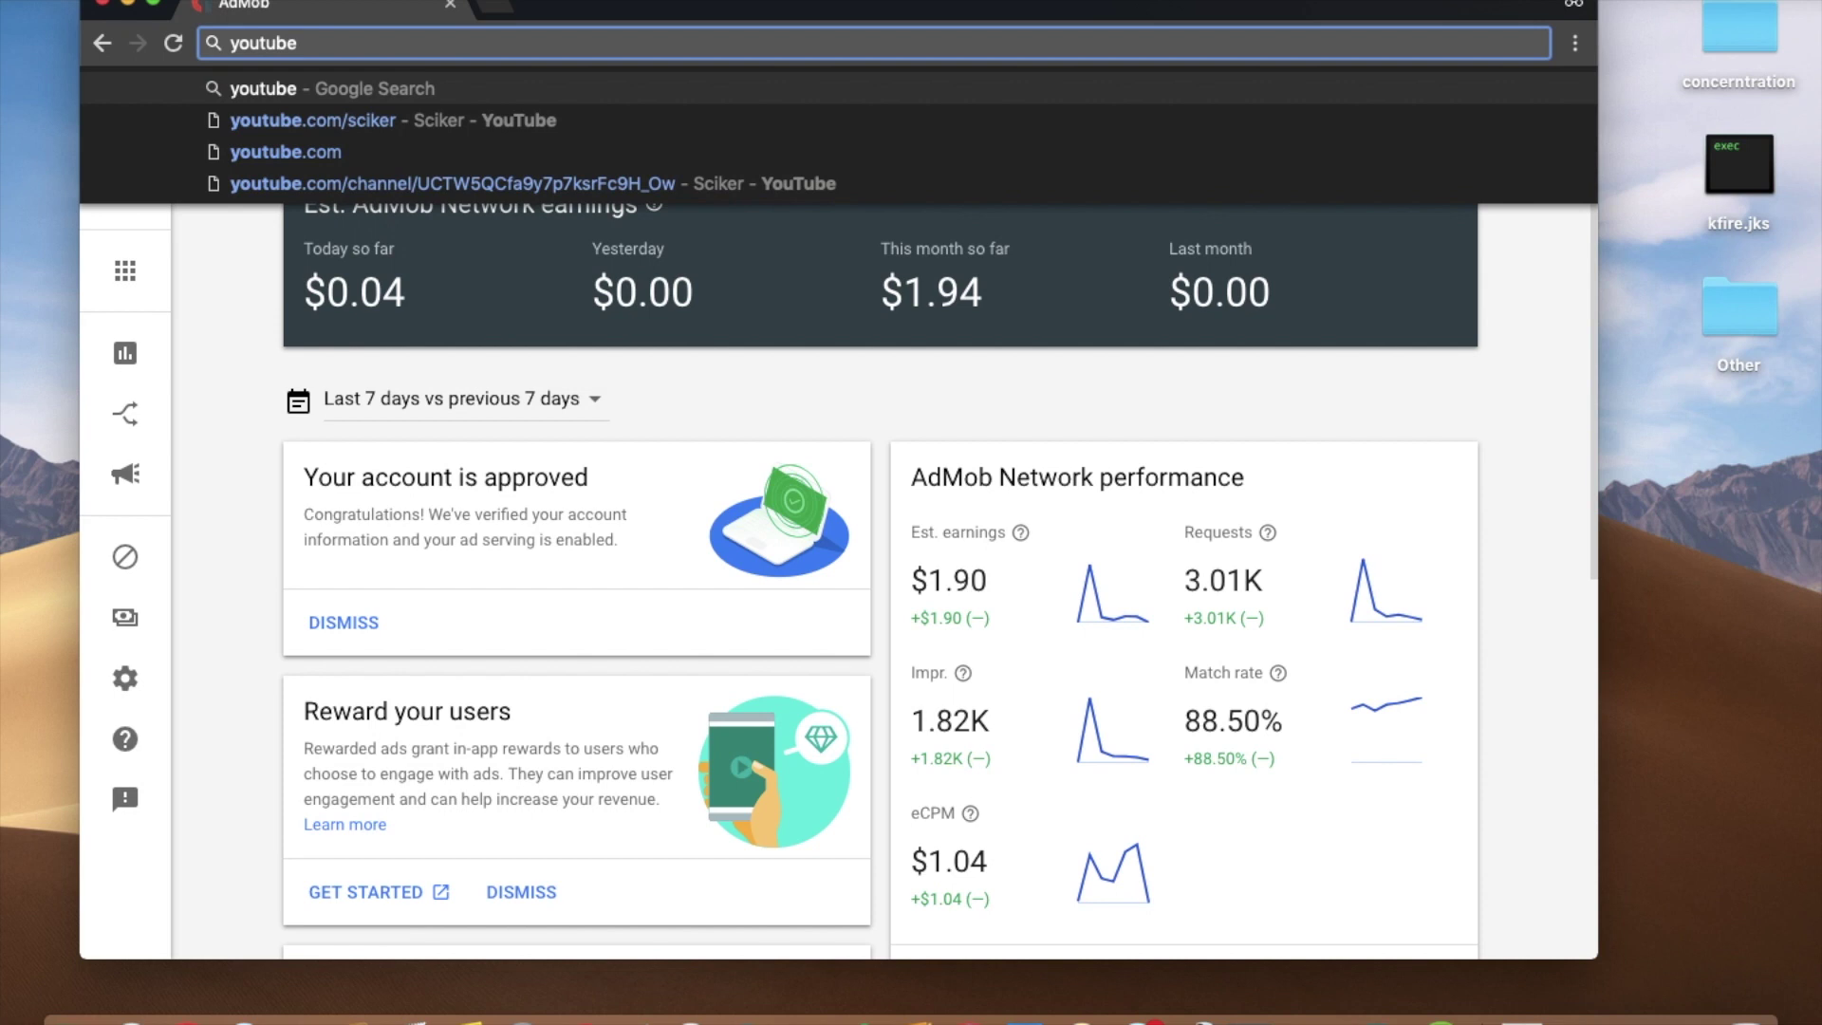
pyautogui.write('.com')
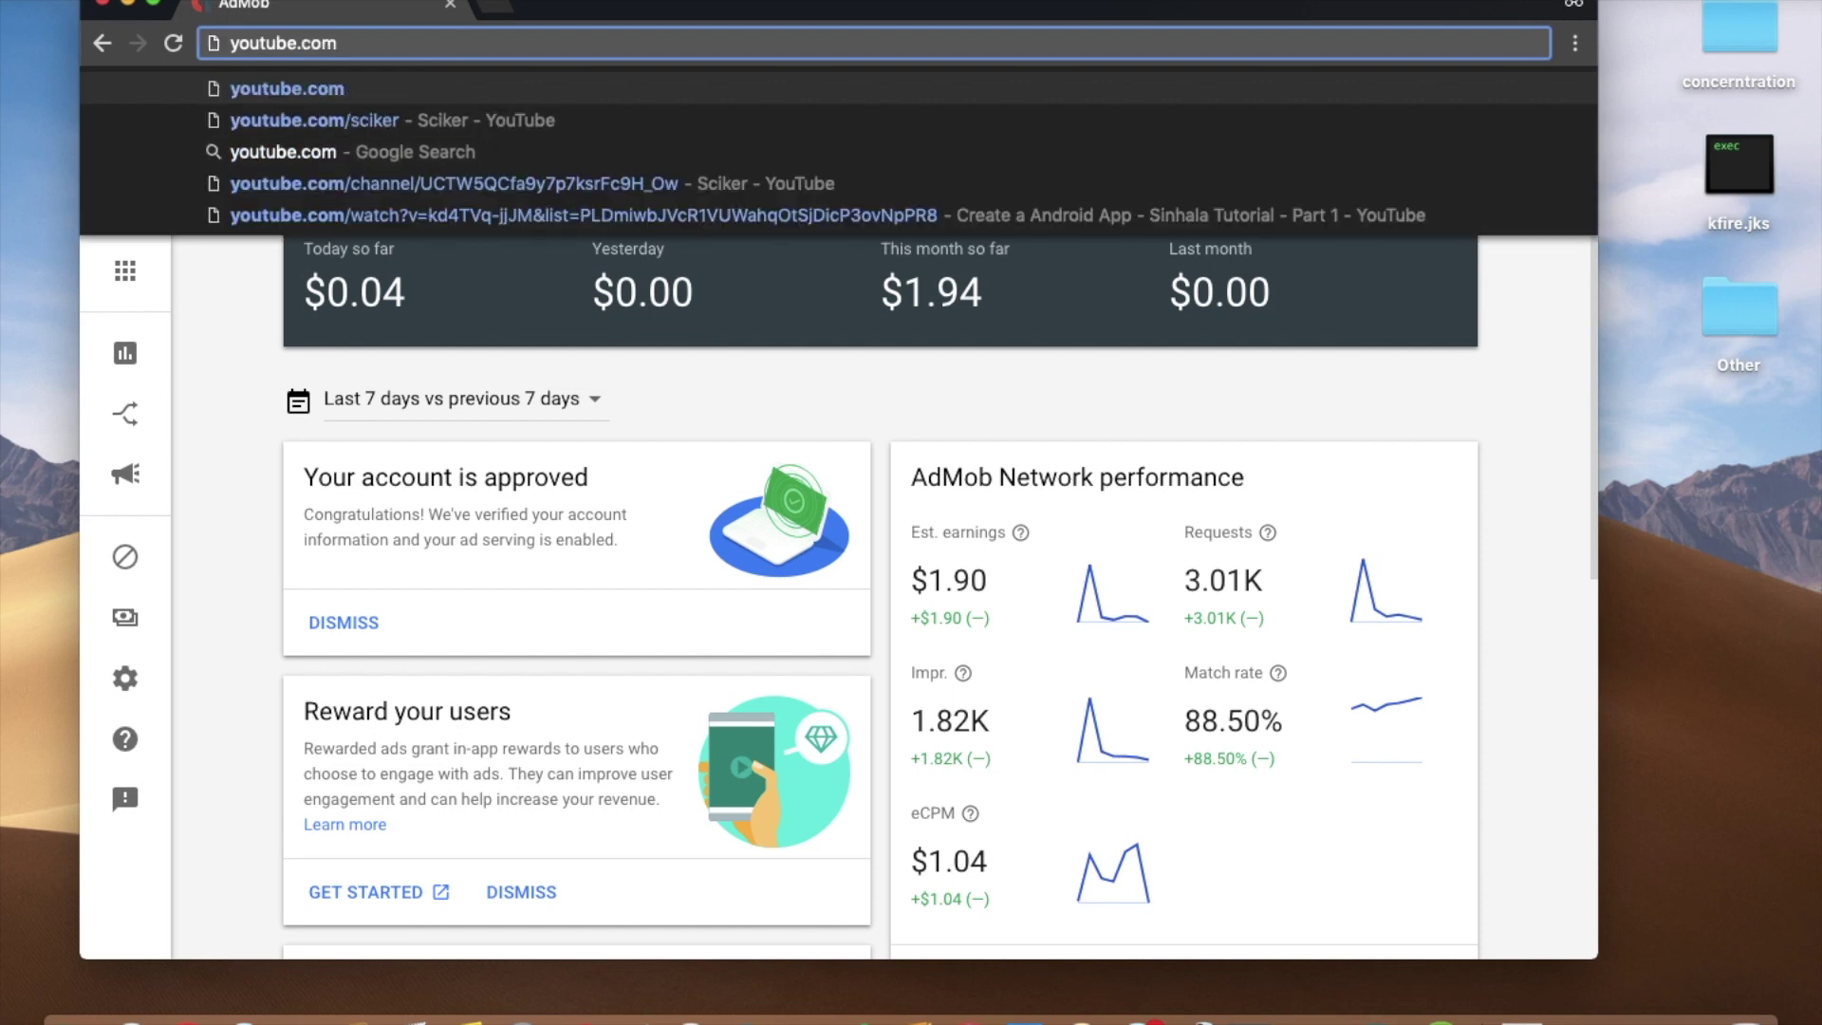
pyautogui.write('/sci')
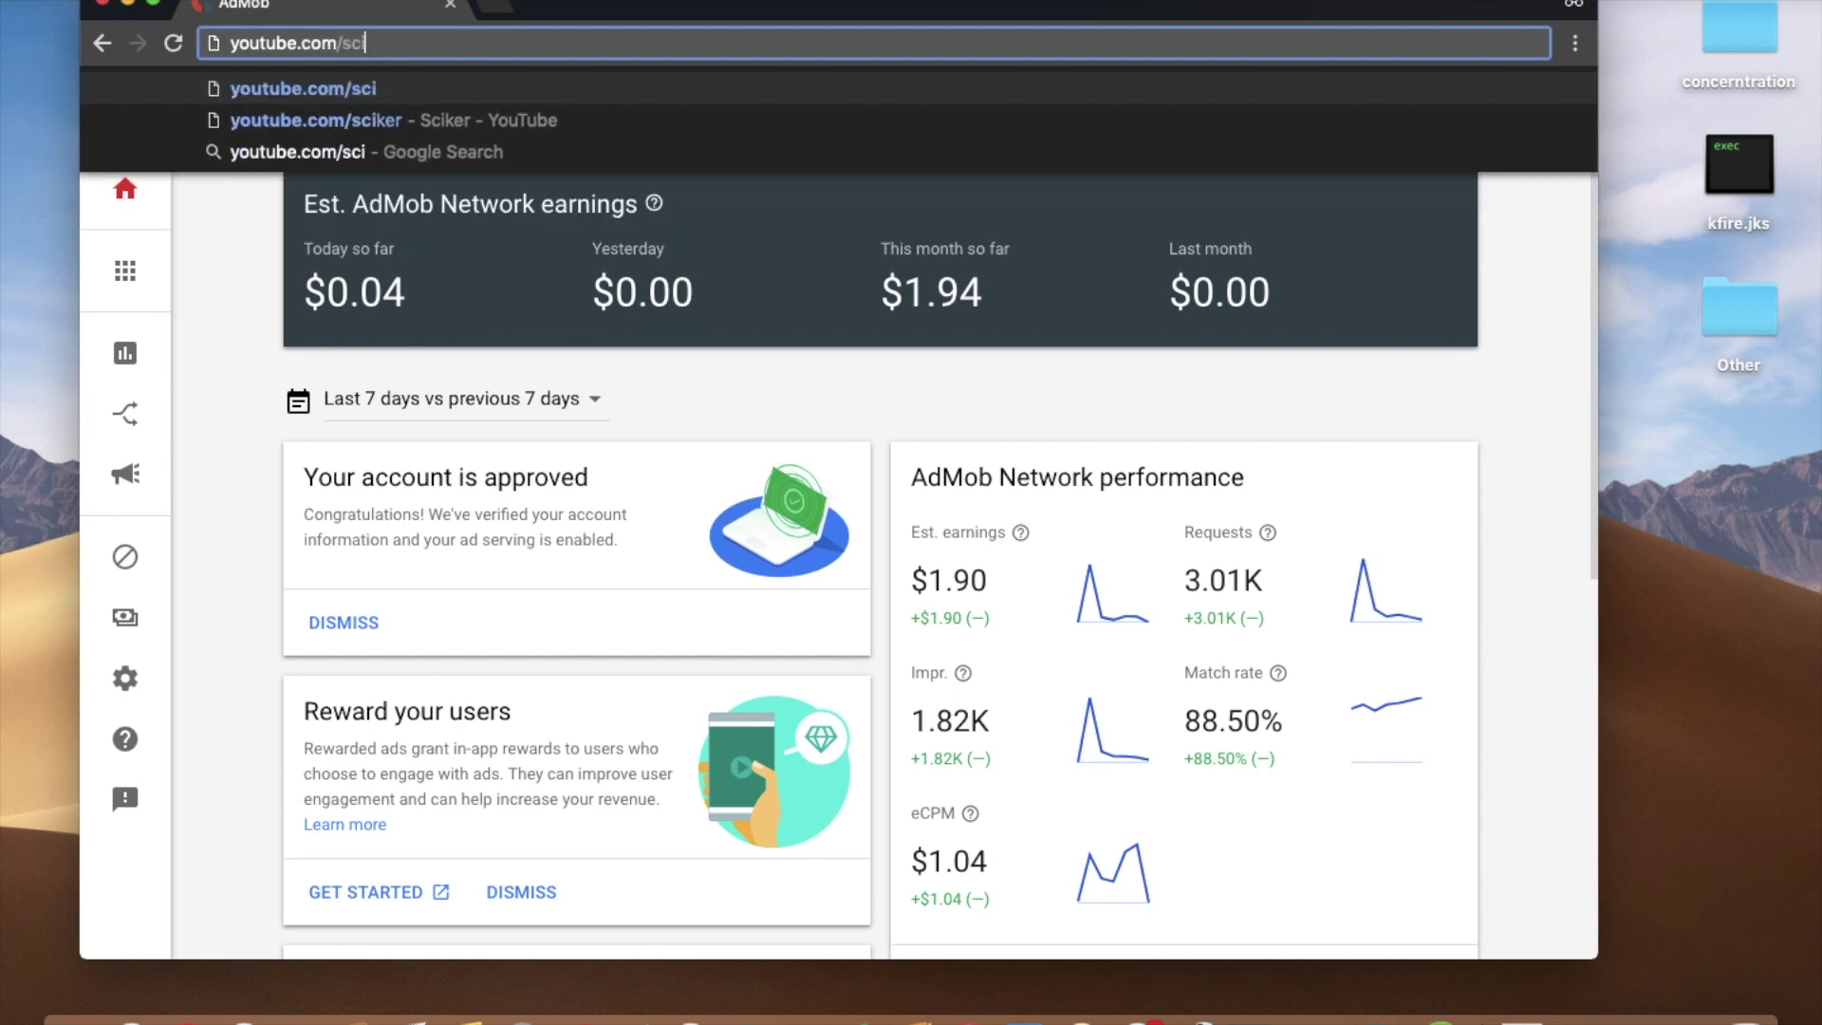
pyautogui.write('ker')
pyautogui.press('Return')
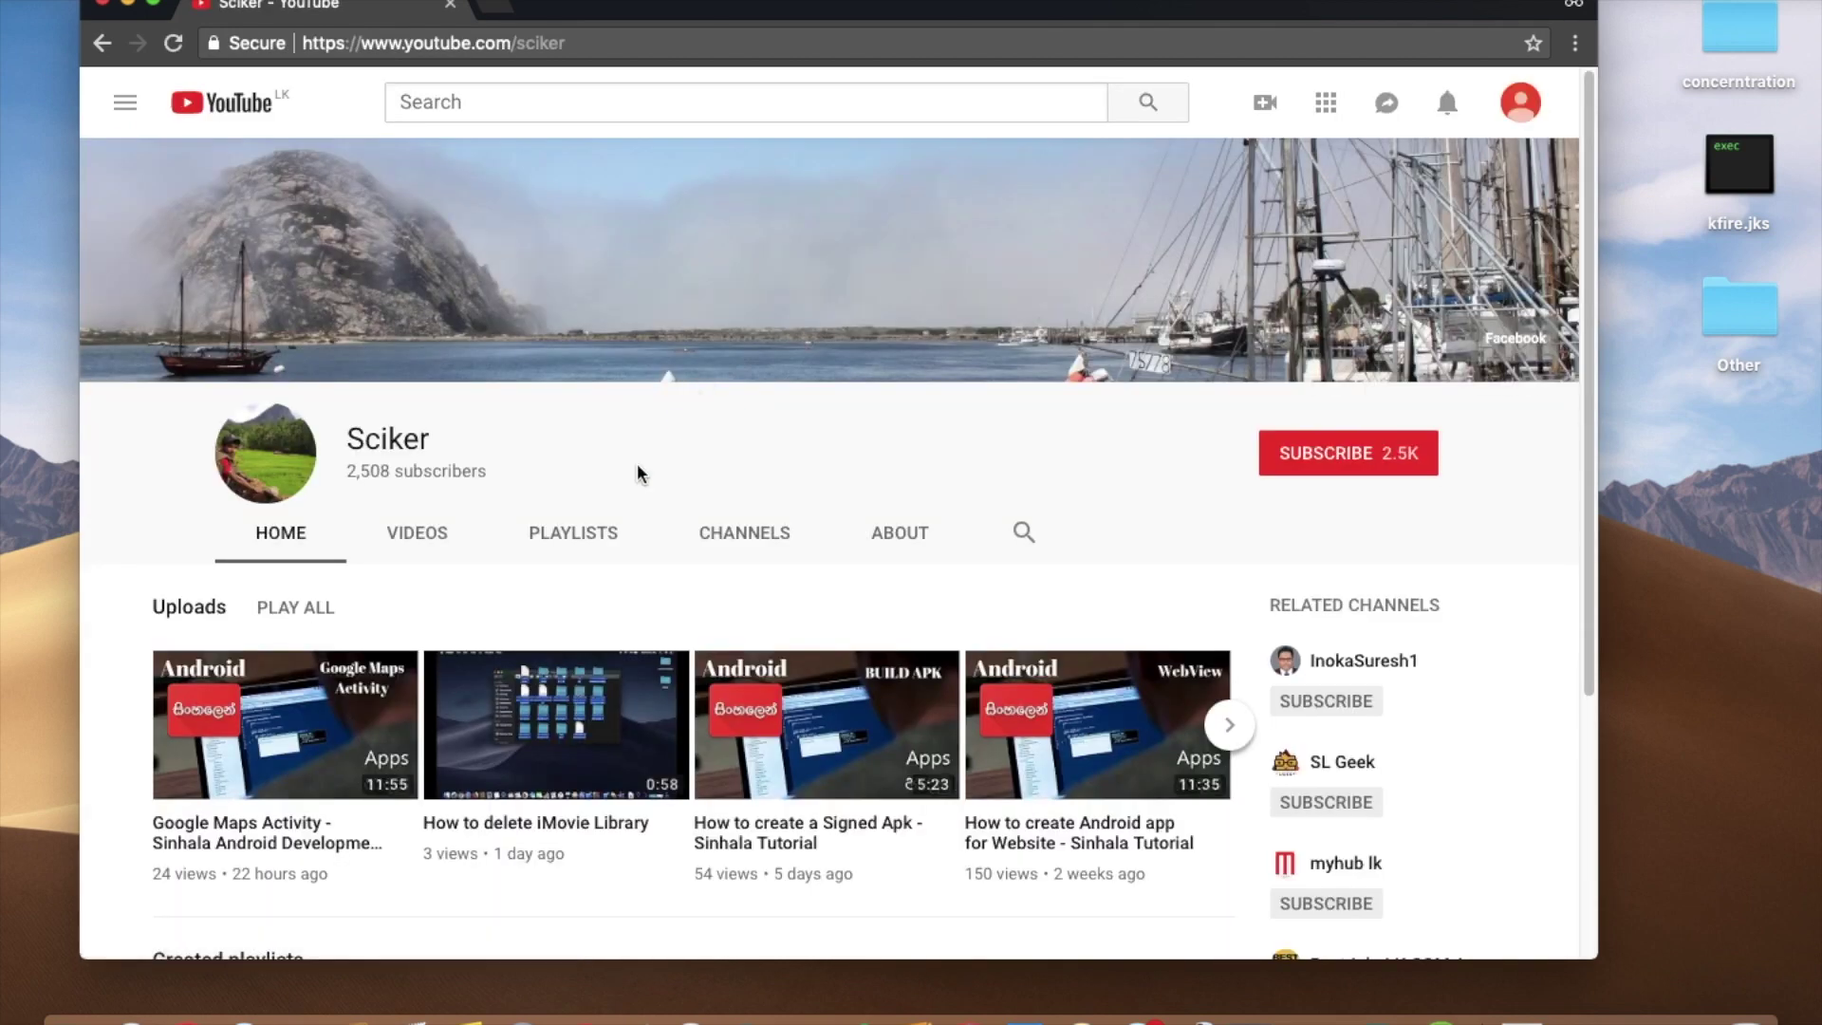
# Step: Switch the Sciker channel page to its PLAYLISTS tab
pyautogui.click(578, 531)
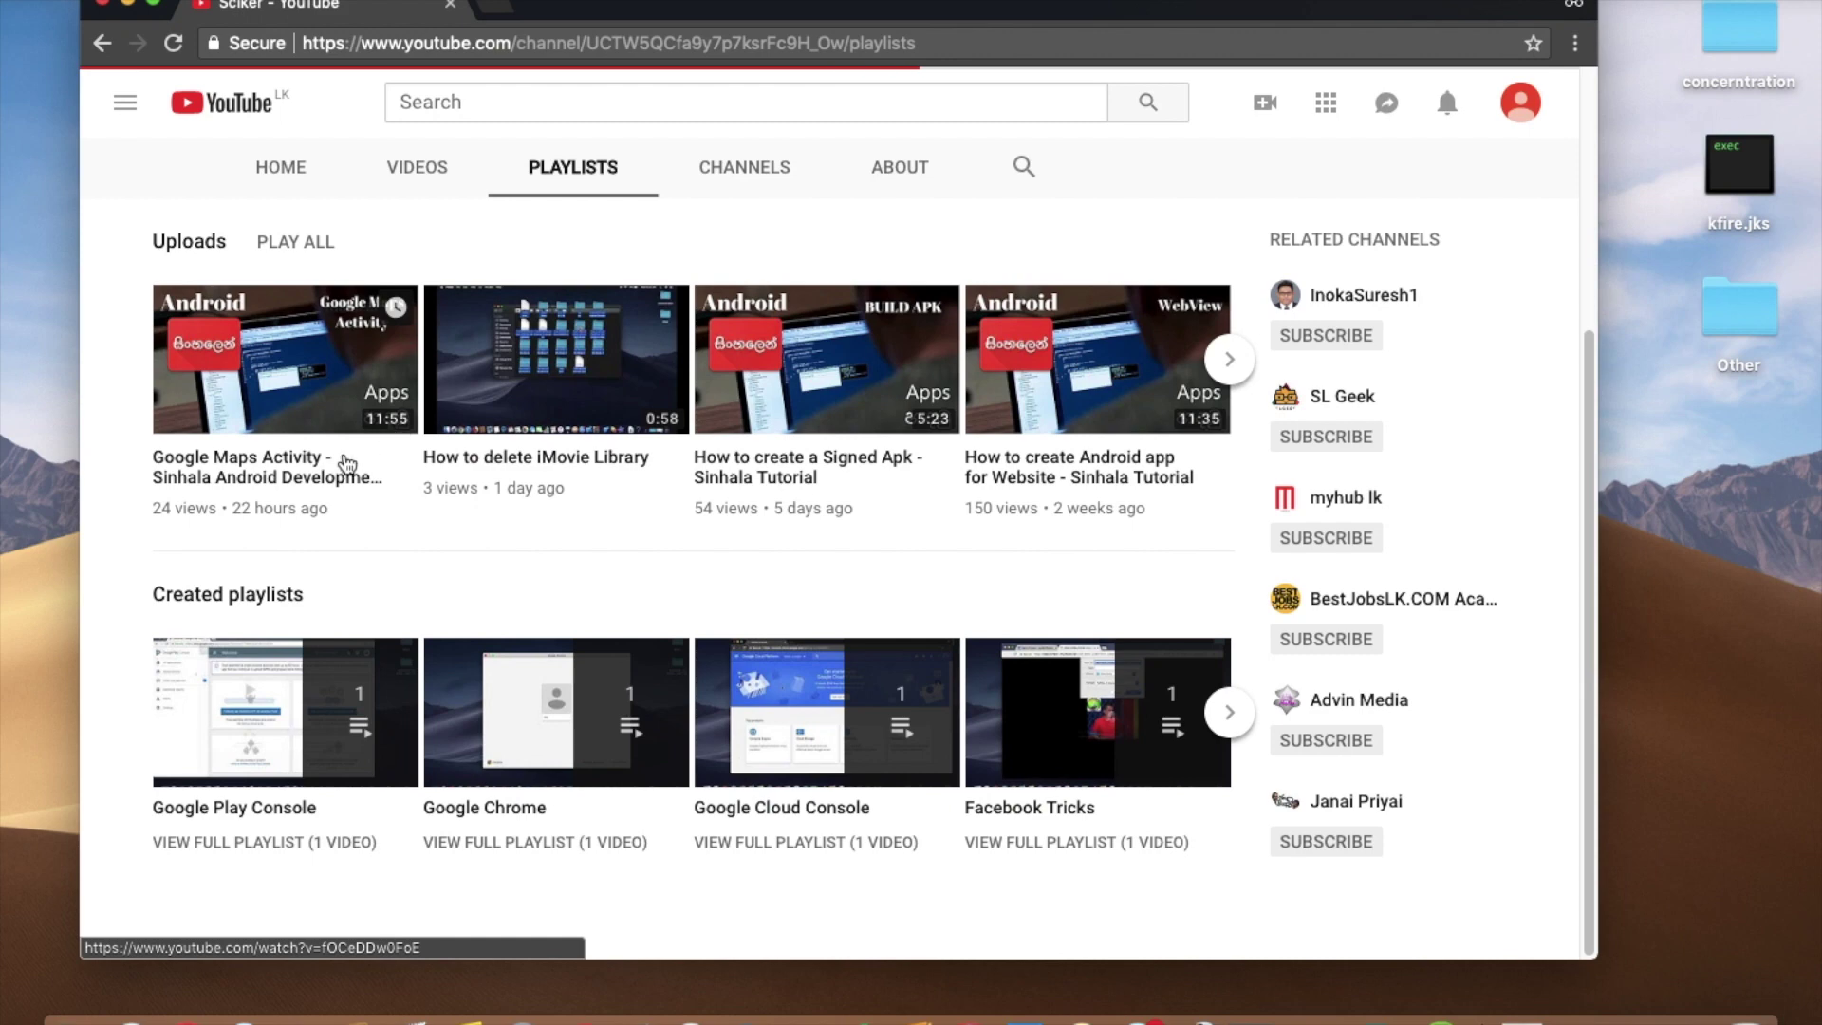